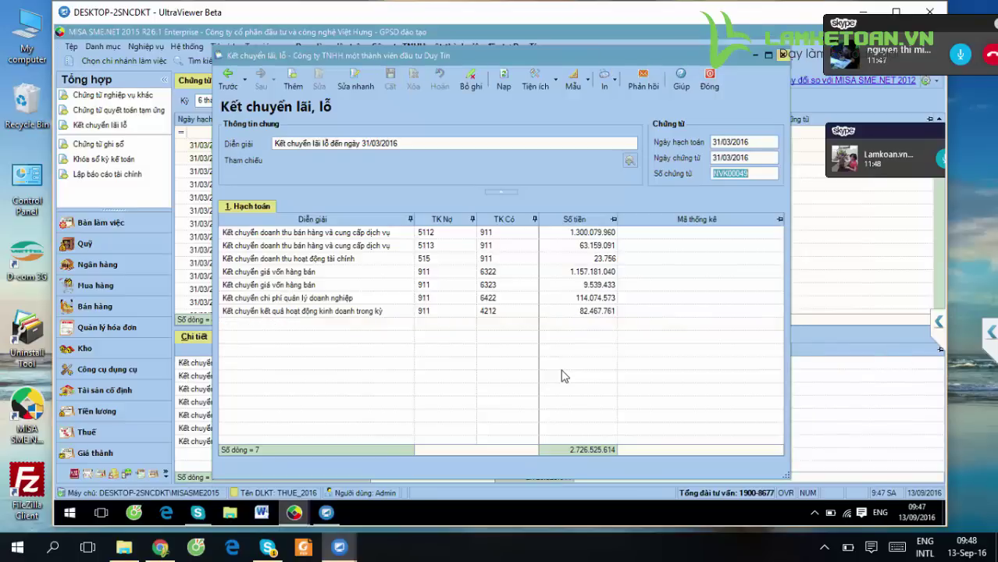
# Close the profit and loss transfer voucher and run the F01-DNN: Bảng cân đối tài khoản report with its preset parameters
pyautogui.press('Escape')
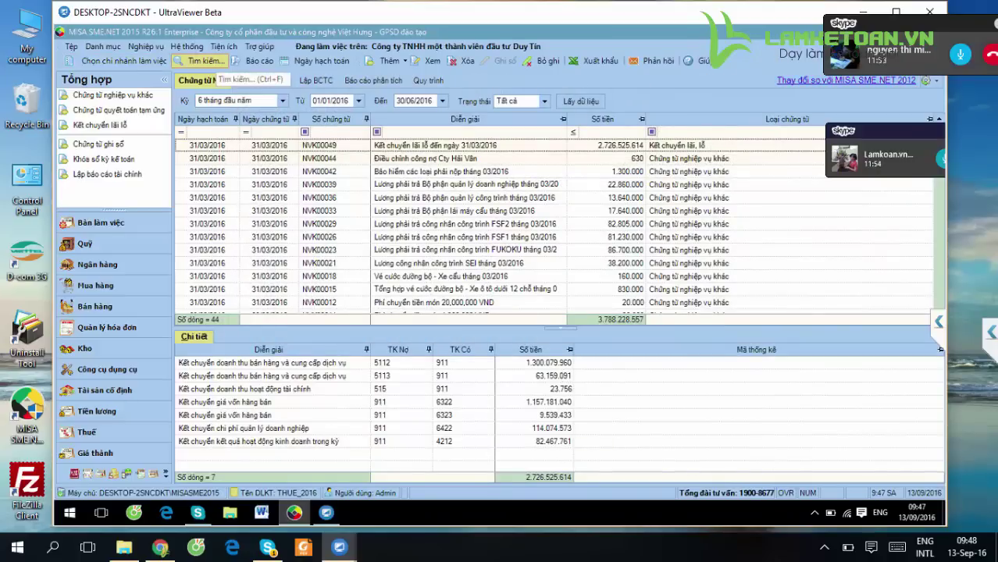
pyautogui.click(252, 61)
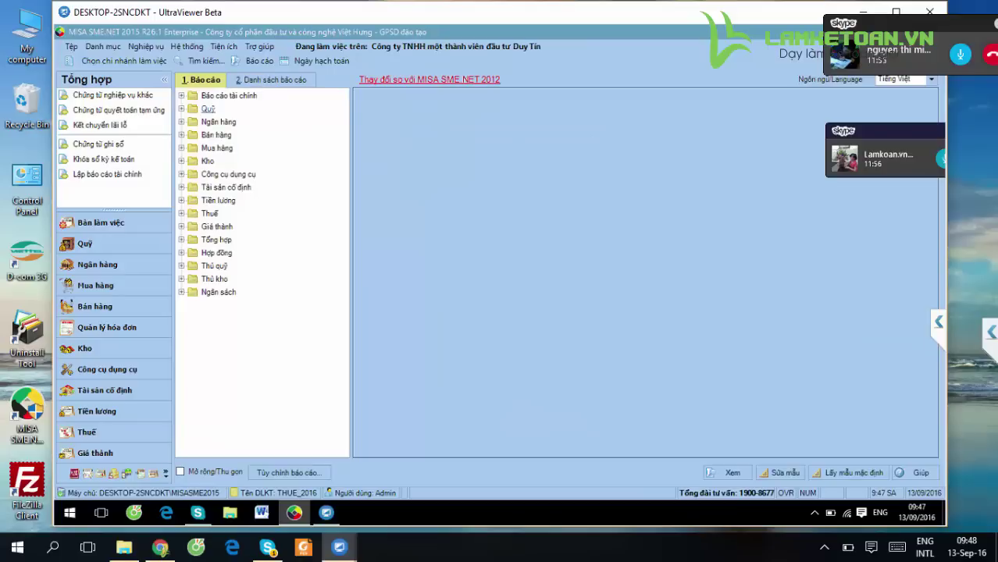
pyautogui.doubleClick(228, 95)
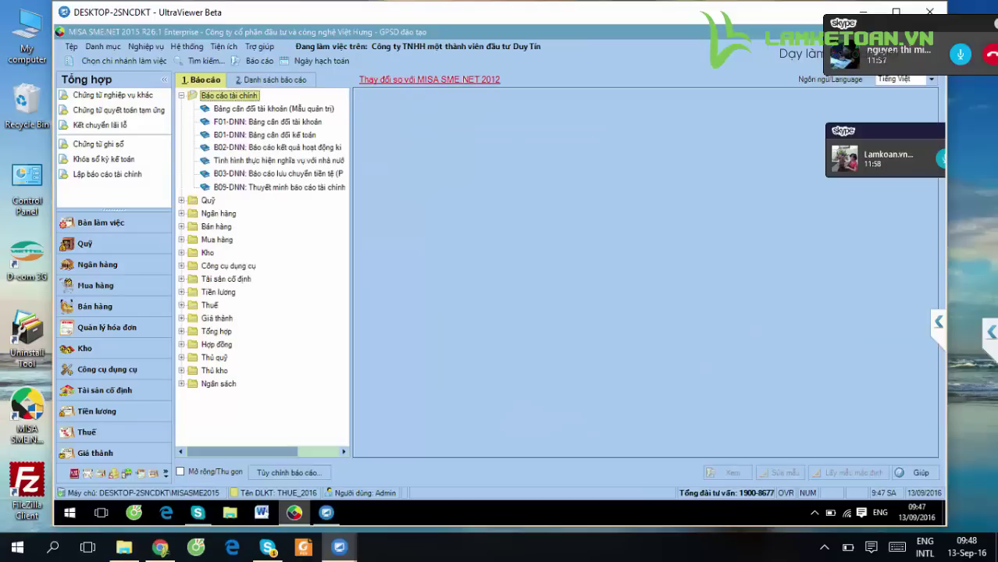
pyautogui.doubleClick(268, 122)
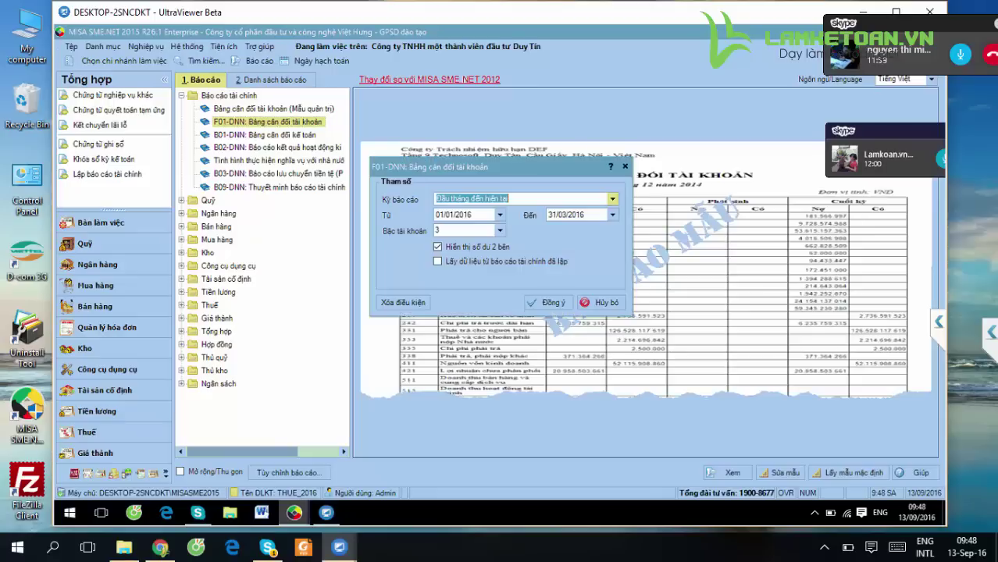
pyautogui.click(550, 302)
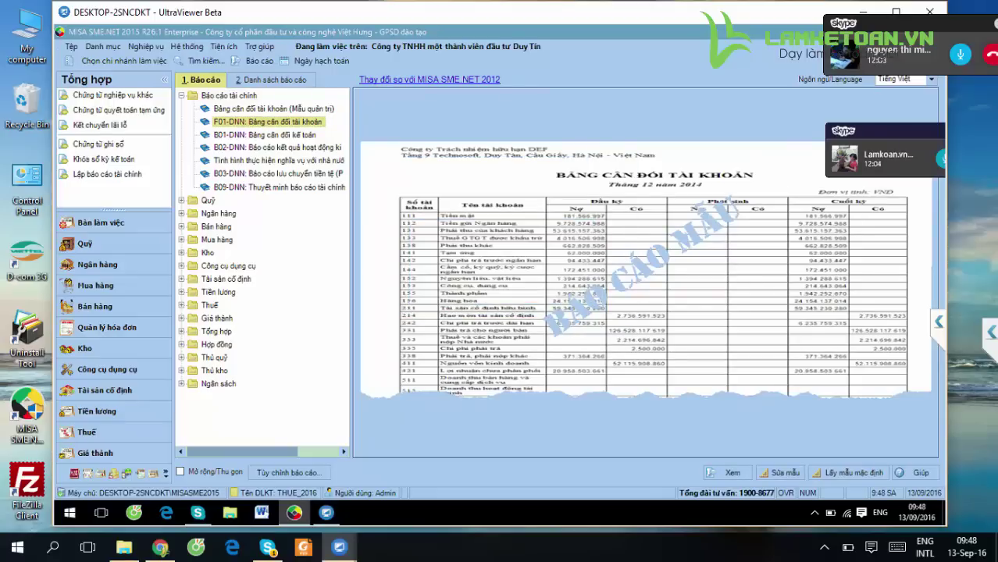
# Examine the account balances in the trial balance report, including VAT account 33311, and close the report
pyautogui.scroll(-5, 624, 379)
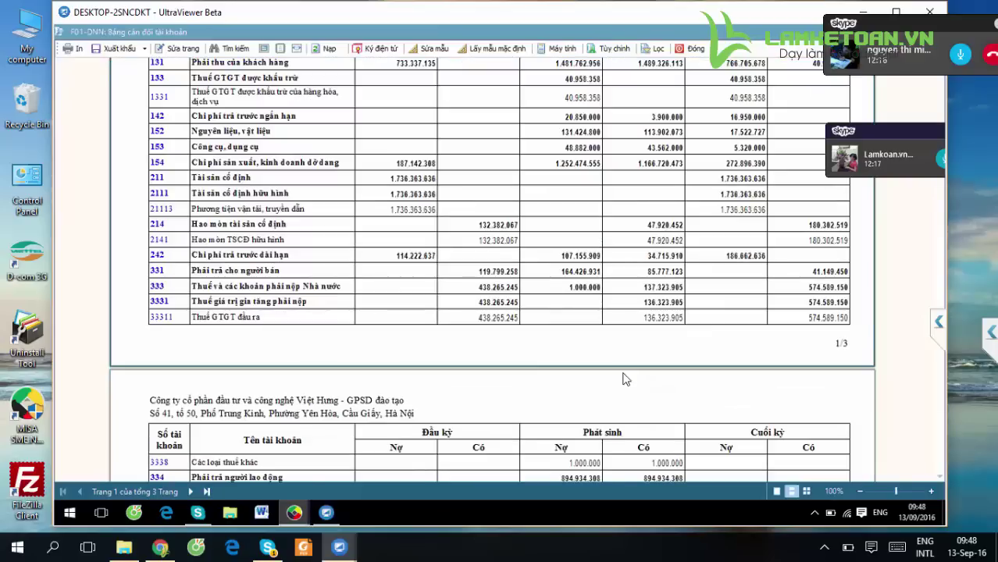
pyautogui.scroll(-3, 482, 376)
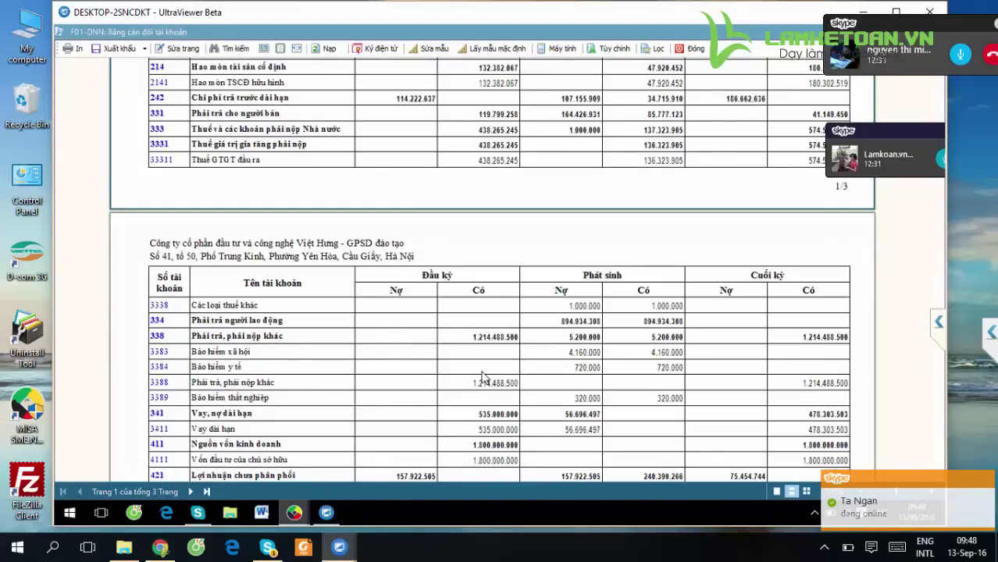
pyautogui.scroll(-3, 482, 376)
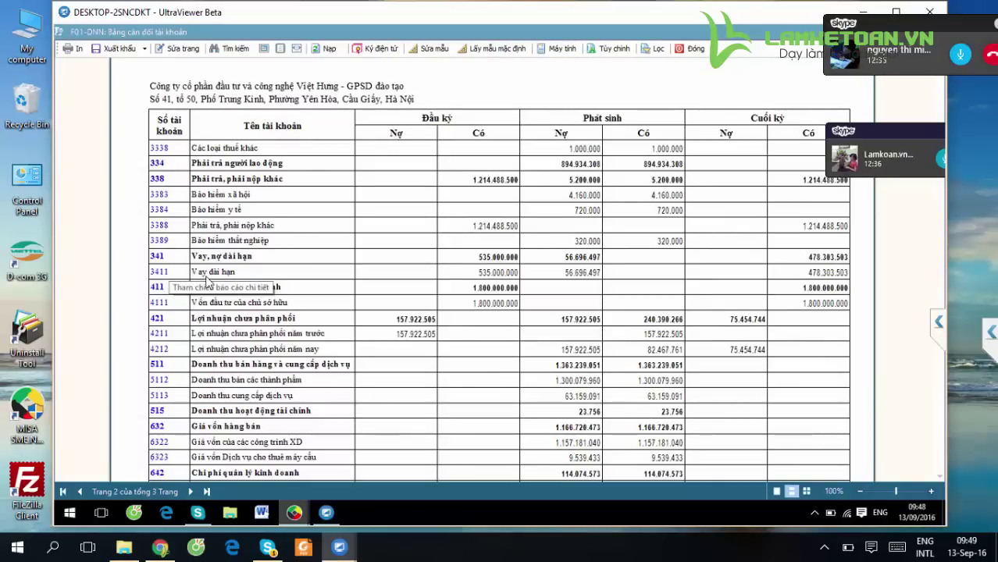
pyautogui.scroll(3, 173, 199)
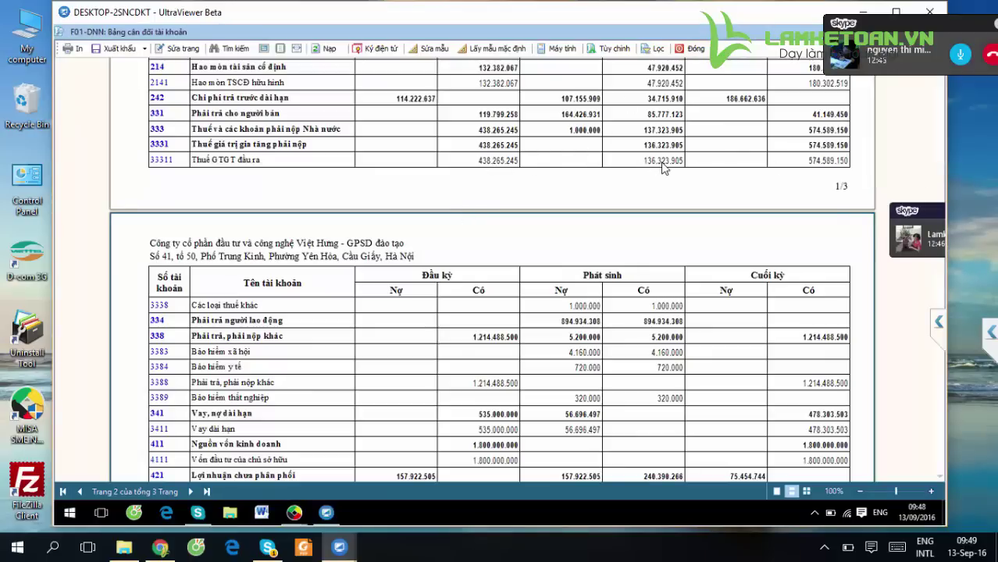
pyautogui.press('Escape')
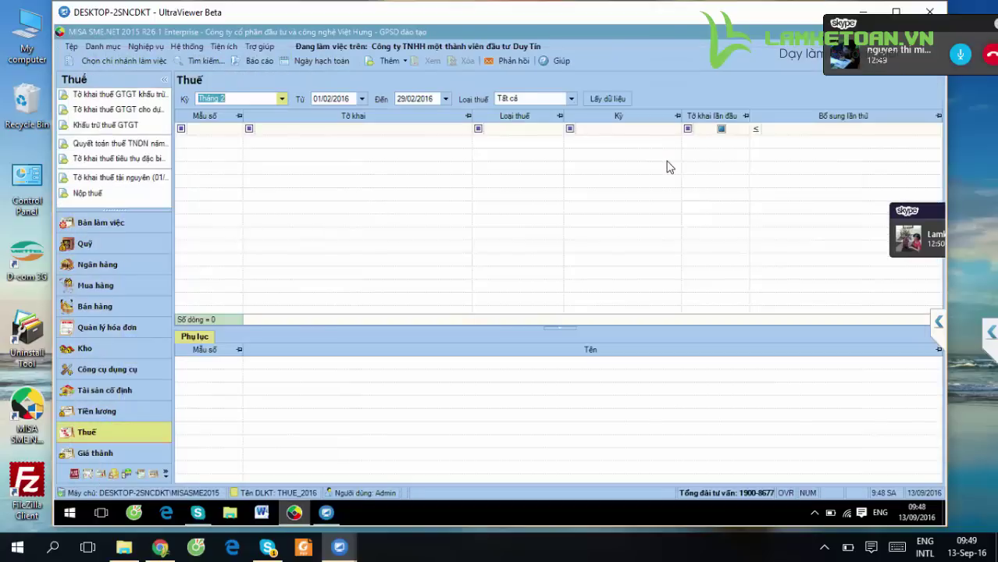
# Load the tax declarations for Quý 1 and view the deduction-method VAT declaration (01/GTGT) for that quarter
pyautogui.hotkey('alt', 'Down')
pyautogui.press('Down')
pyautogui.press('Down')
pyautogui.press('Down')
pyautogui.press('Down')
pyautogui.press('Down')
pyautogui.press('Down')
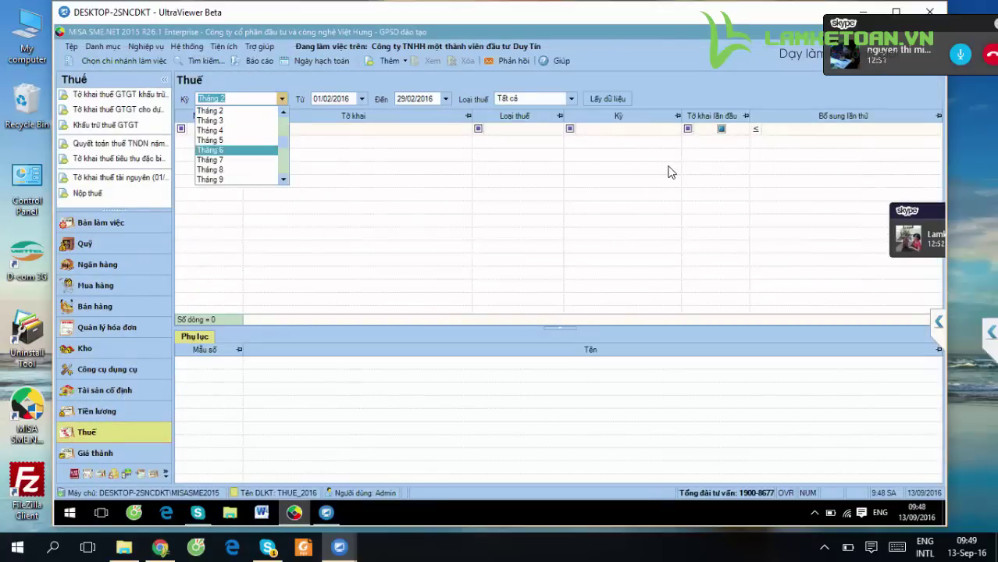
pyautogui.press('Down')
pyautogui.press('Down')
pyautogui.press('Down')
pyautogui.press('Down')
pyautogui.press('Down')
pyautogui.press('Return')
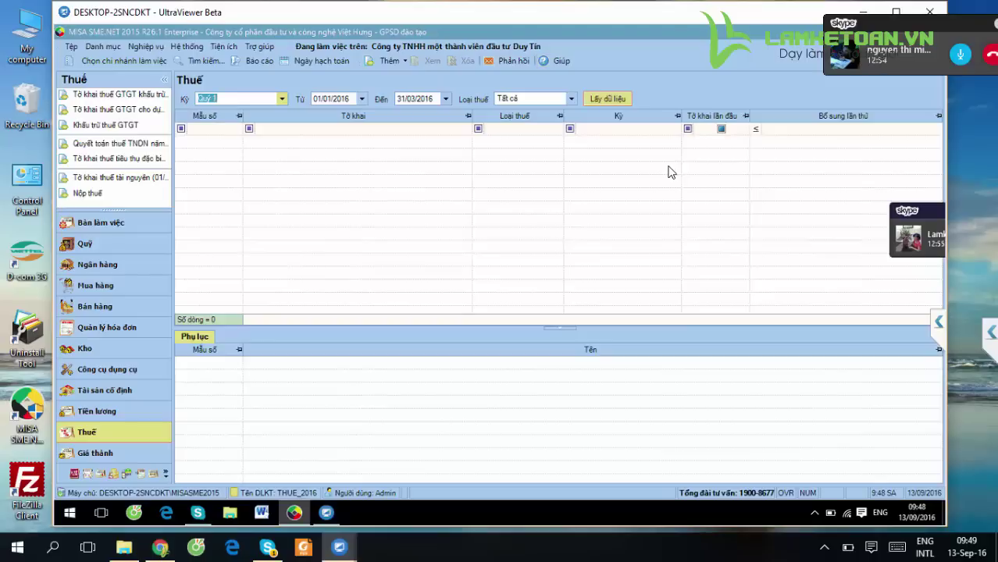
pyautogui.press('Return')
pyautogui.press('Return')
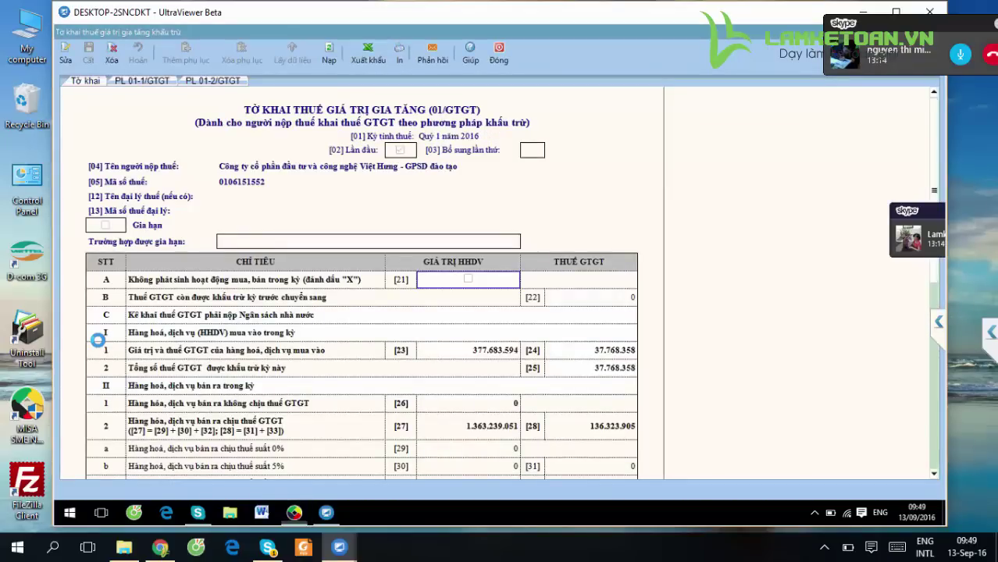
pyautogui.press('Escape')
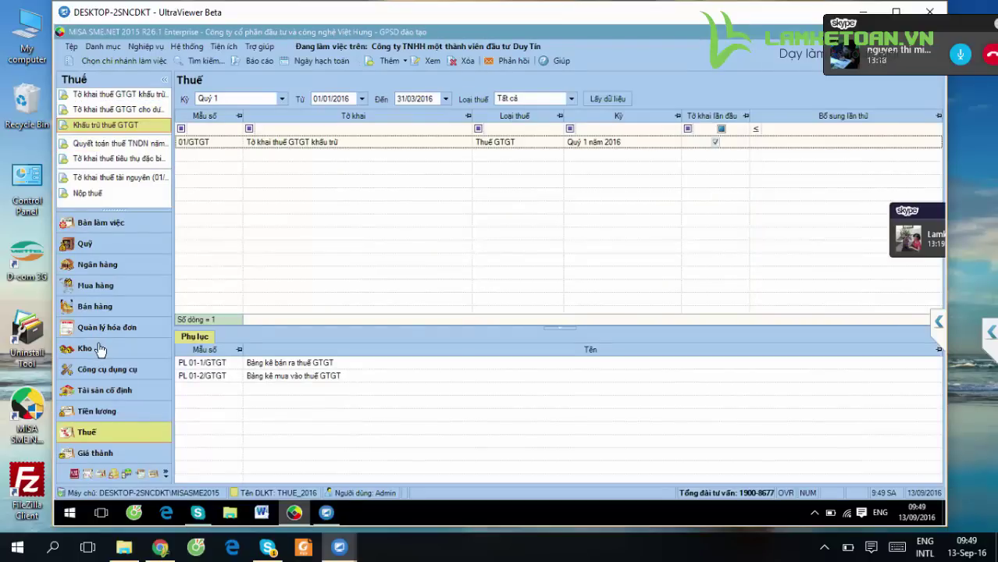
# Create a VAT deduction voucher (Khấu trừ thuế GTGT) for tax period Quý 1
pyautogui.press('Return')
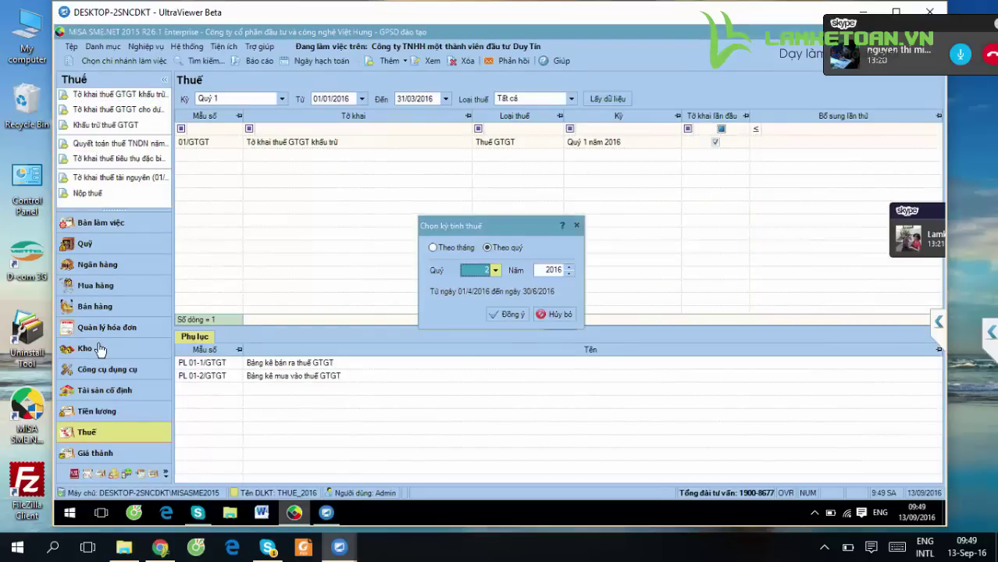
pyautogui.hotkey('alt', 'Down')
pyautogui.press('Up')
pyautogui.press('Return')
pyautogui.press('Return')
pyautogui.press('Tab')
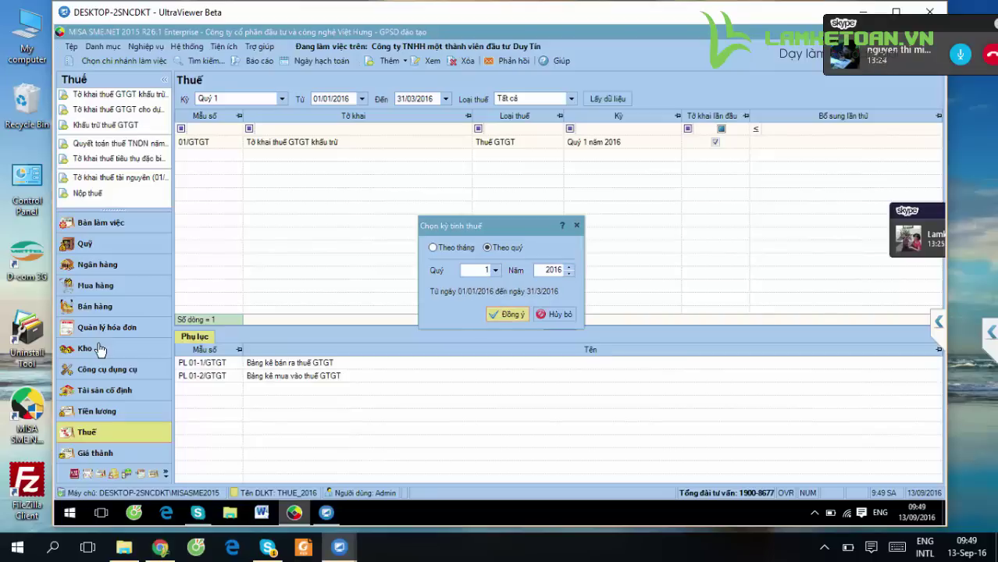
pyautogui.press('Return')
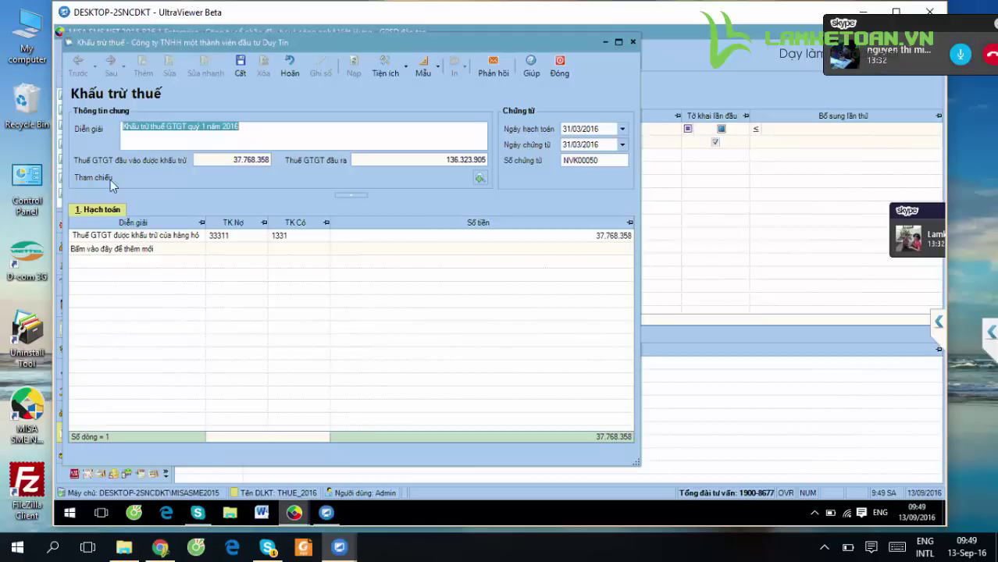
# Check the output VAT amount on the VAT deduction voucher, save the voucher and close it
pyautogui.click(442, 160)
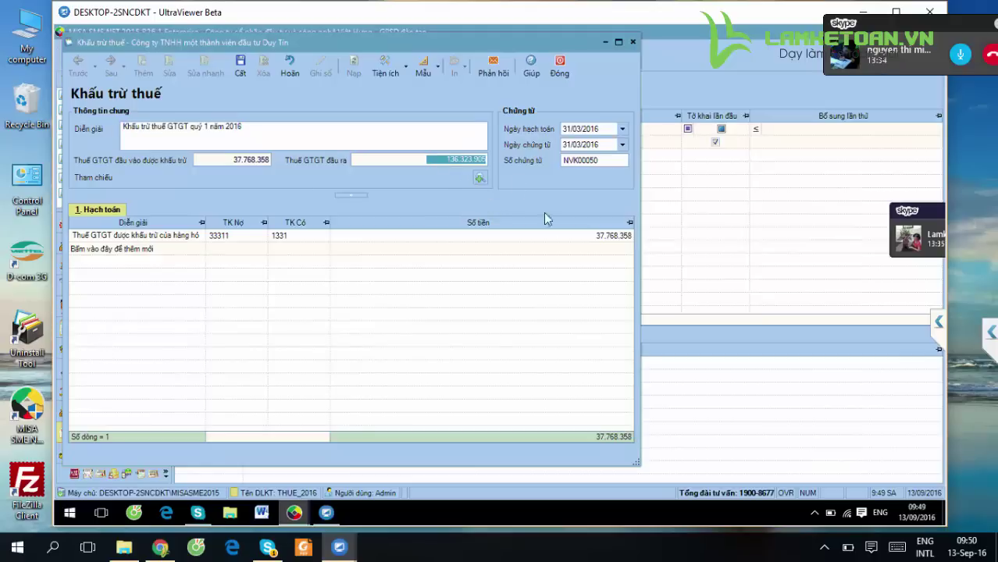
pyautogui.click(241, 65)
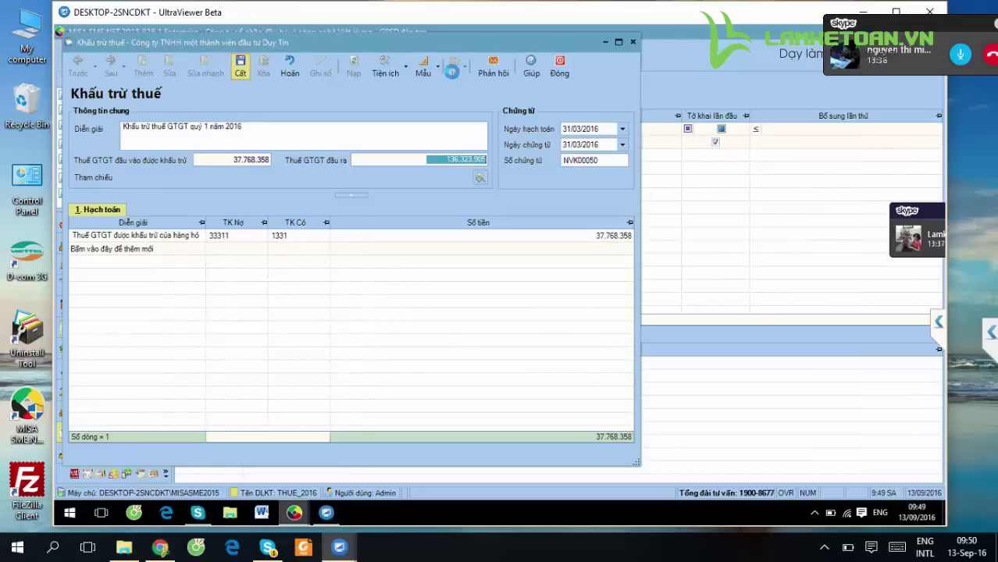
pyautogui.click(559, 65)
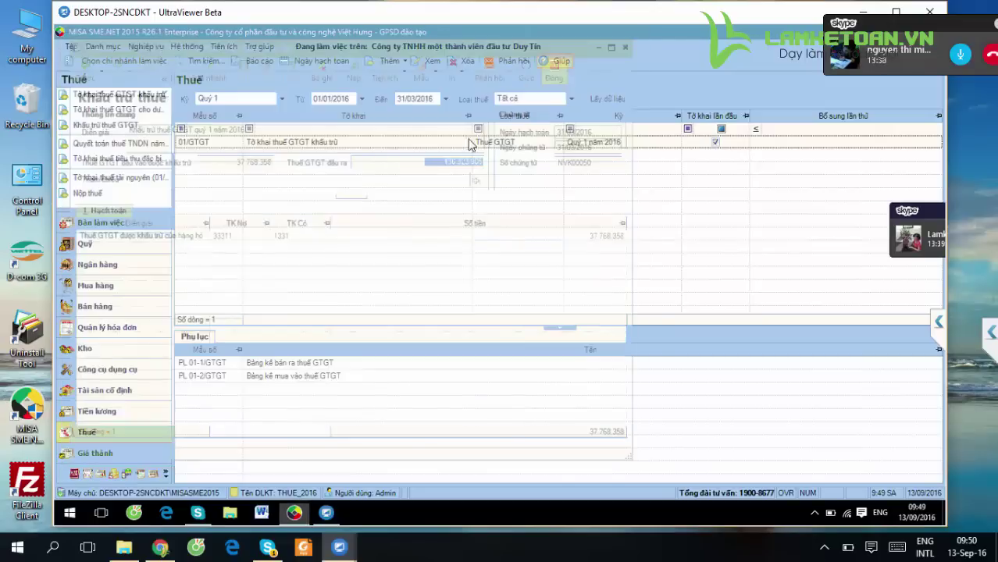
pyautogui.click(295, 143)
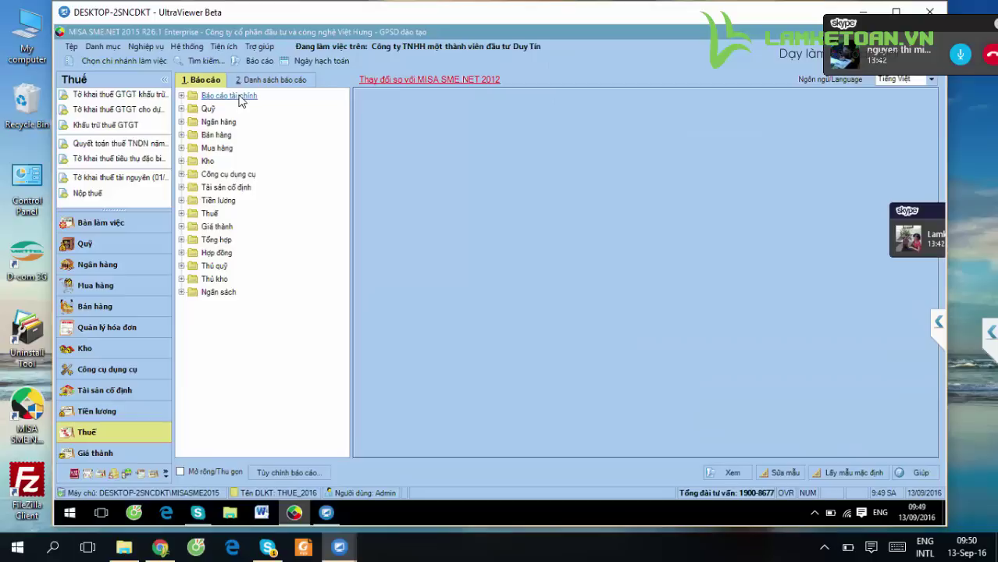
pyautogui.doubleClick(245, 96)
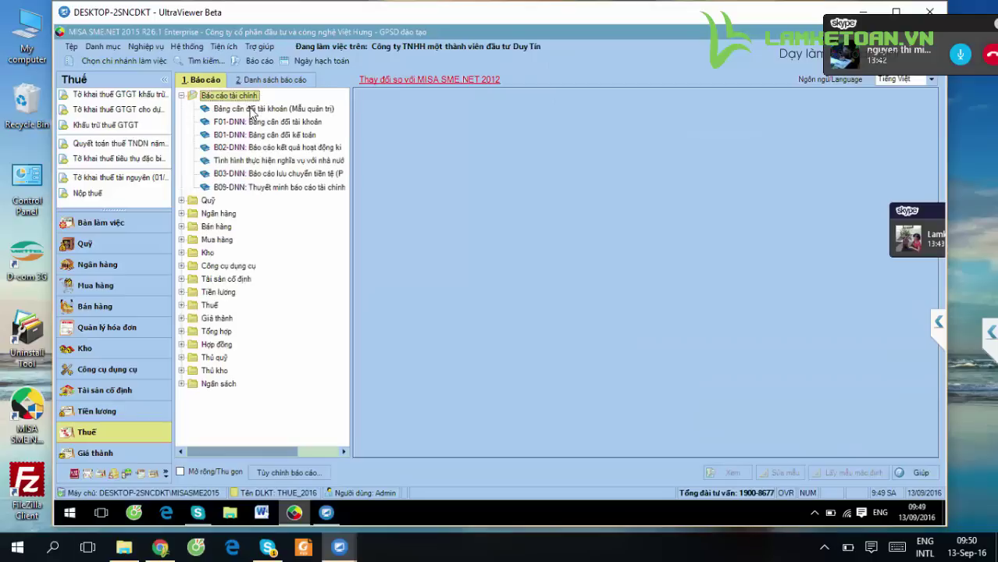
pyautogui.doubleClick(251, 111)
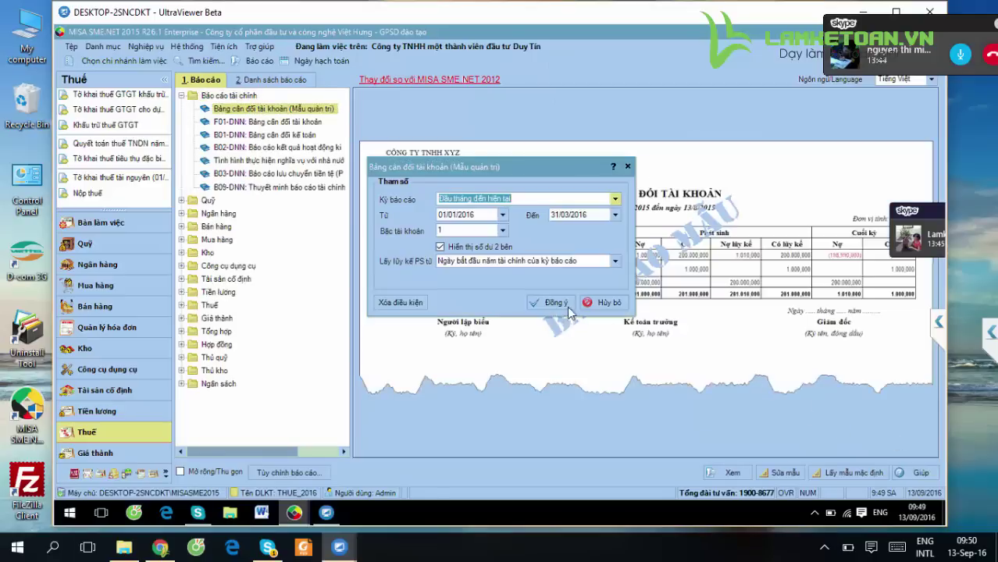
pyautogui.click(502, 232)
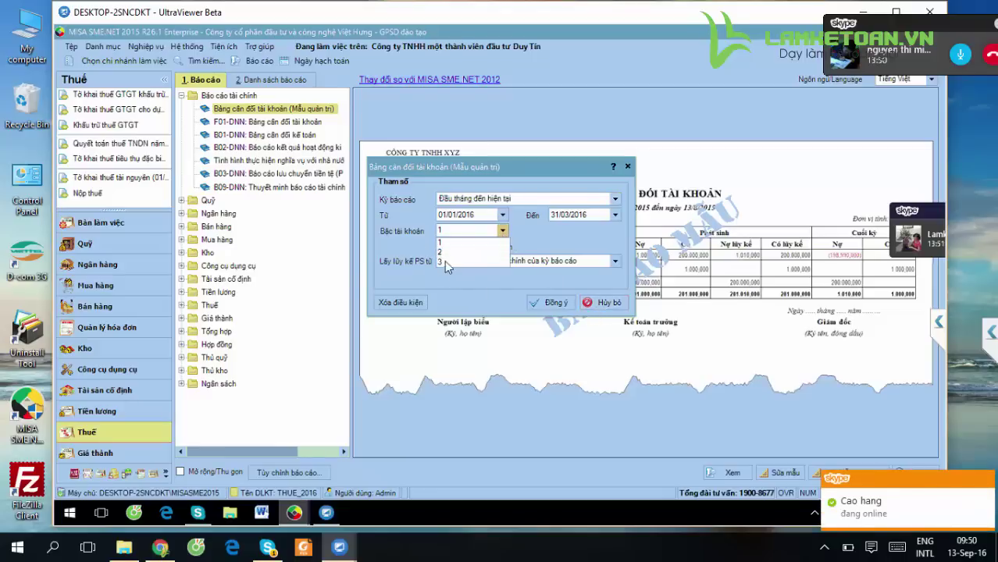
pyautogui.click(592, 306)
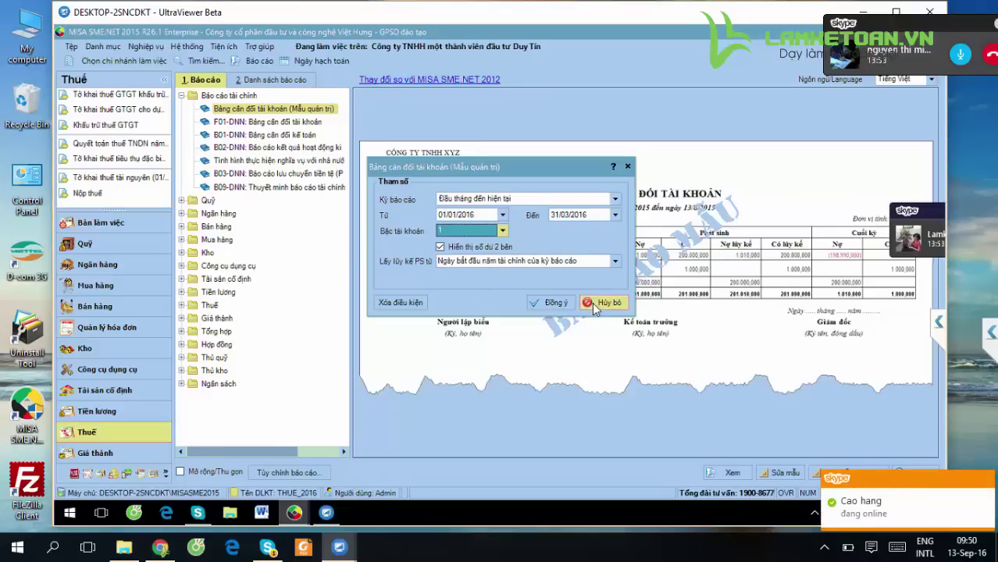
pyautogui.click(600, 303)
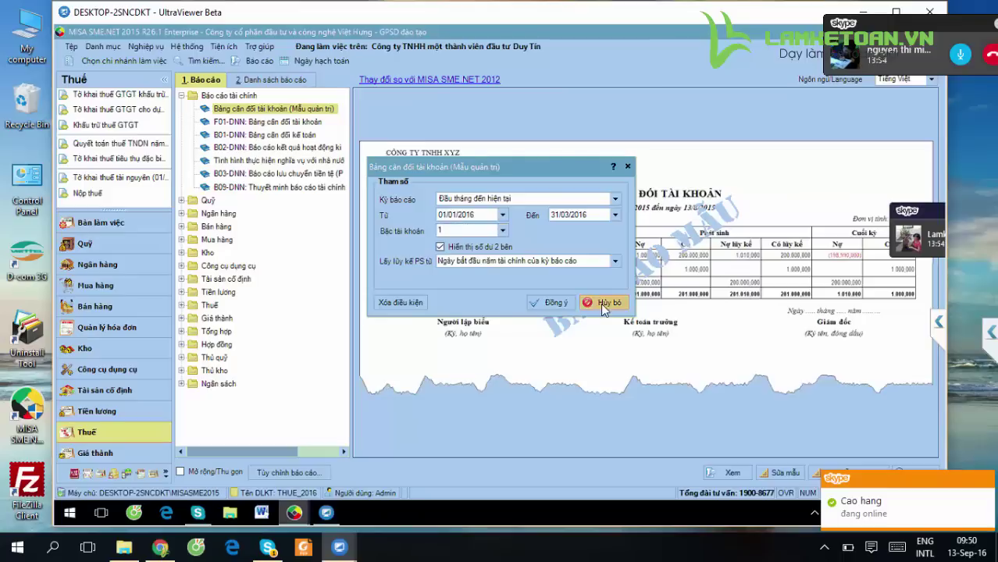
# Open the saved first-quarter VAT deduction voucher from the general vouchers list and review its input VAT, output VAT and posted amount
pyautogui.click(71, 473)
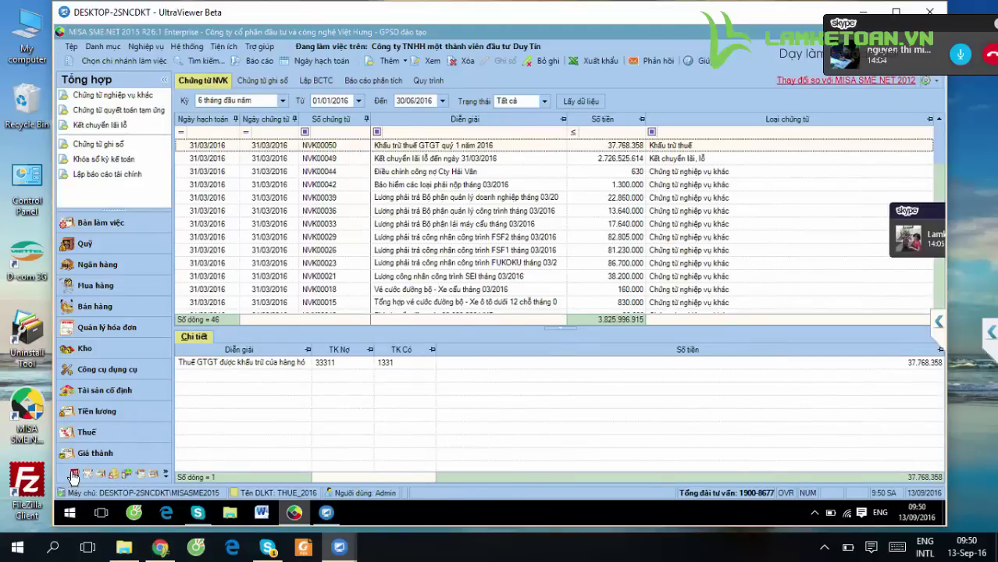
pyautogui.doubleClick(434, 146)
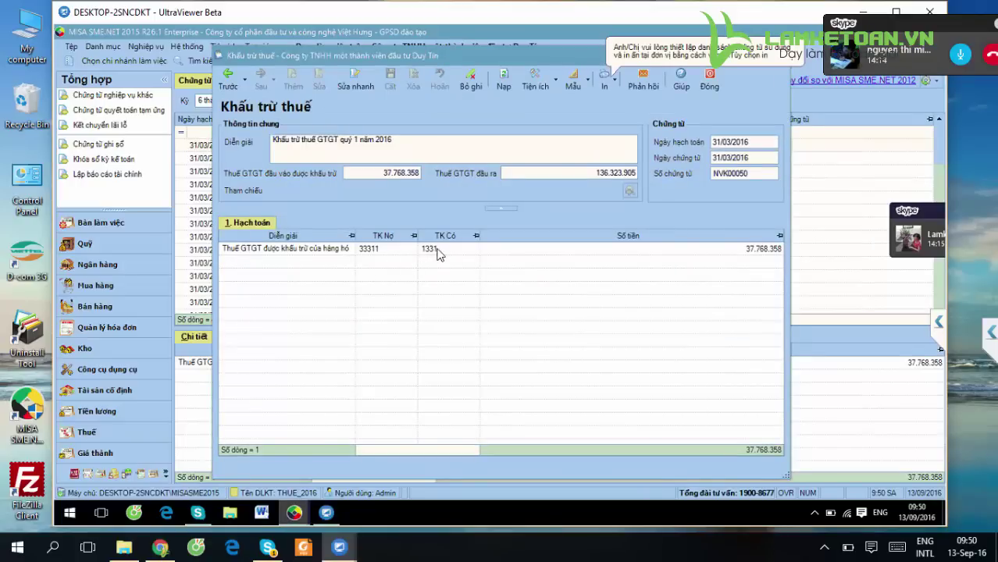
pyautogui.click(730, 254)
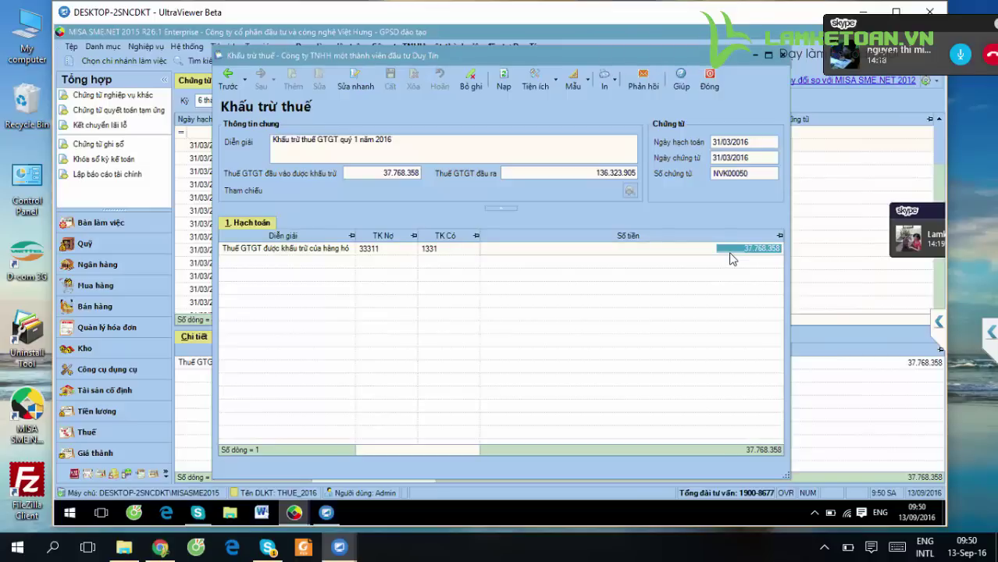
pyautogui.click(370, 180)
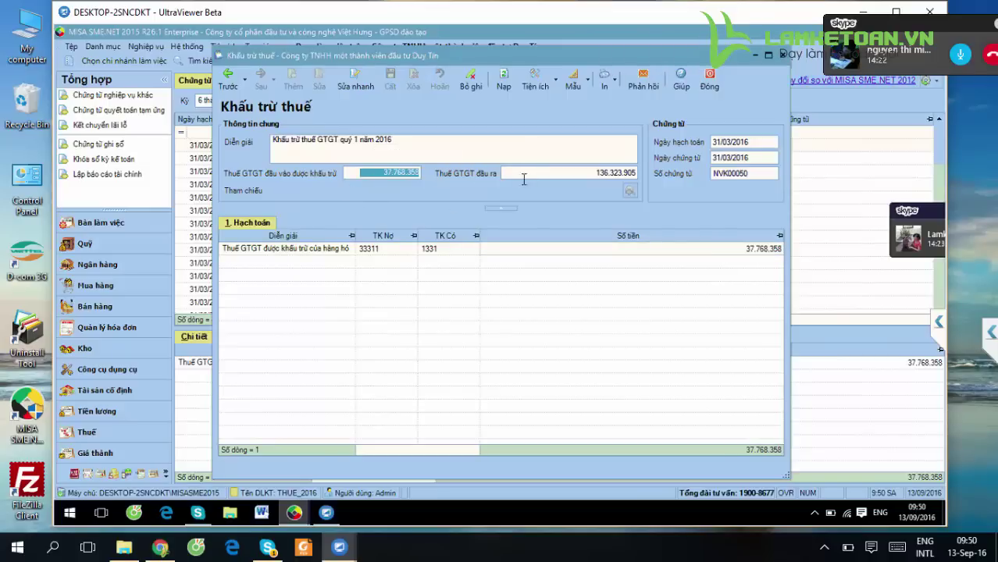
pyautogui.click(590, 175)
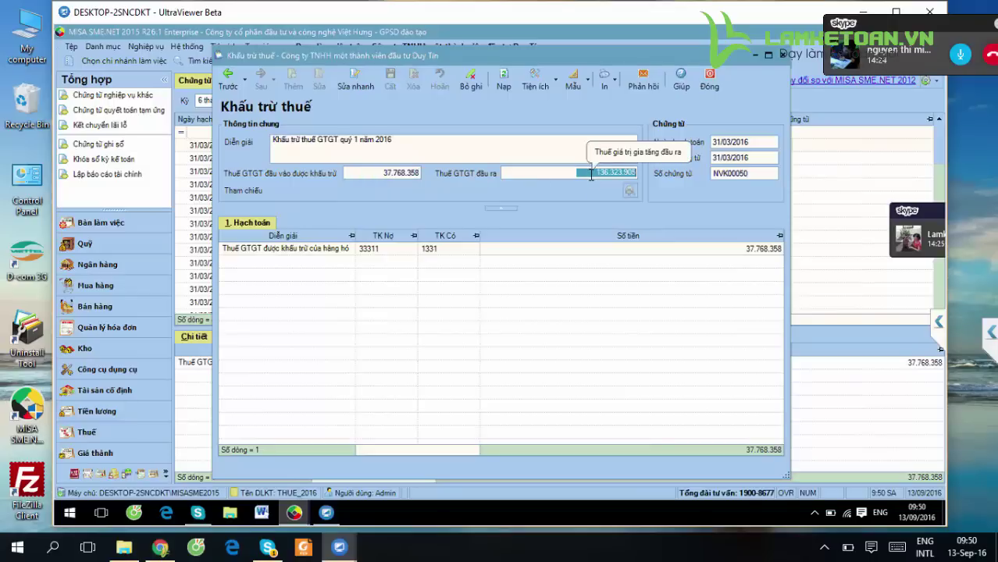
pyautogui.click(371, 173)
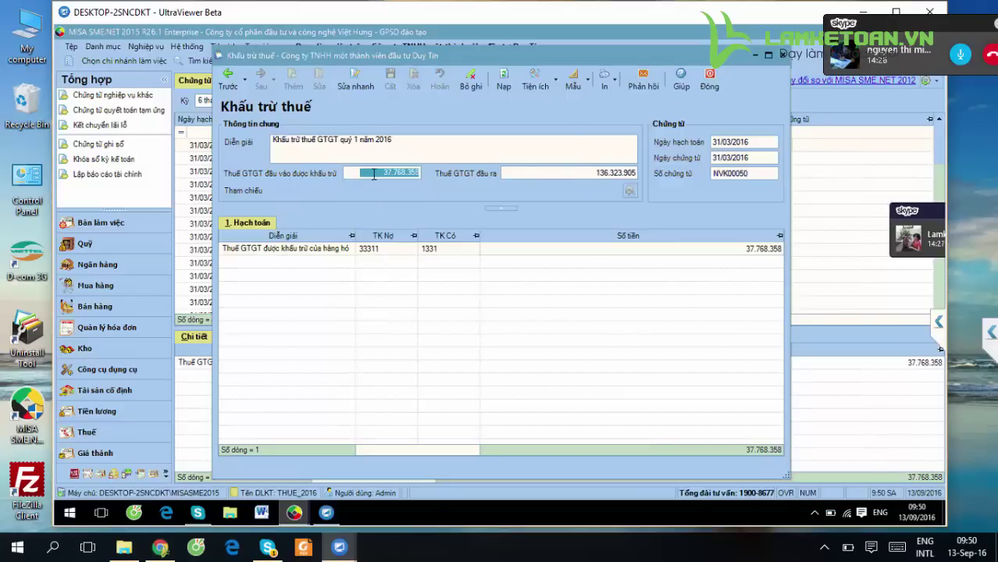
pyautogui.click(584, 173)
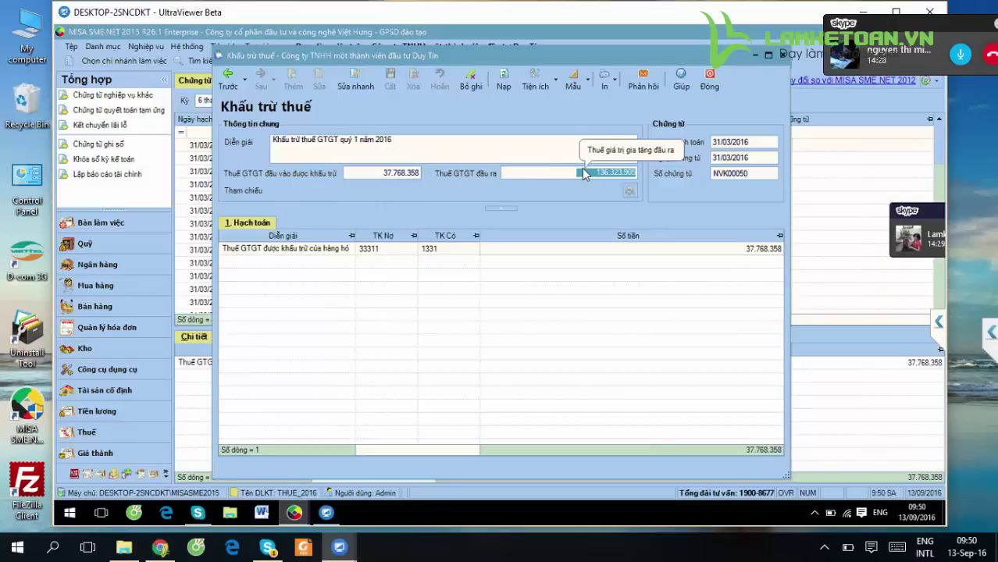
pyautogui.click(663, 246)
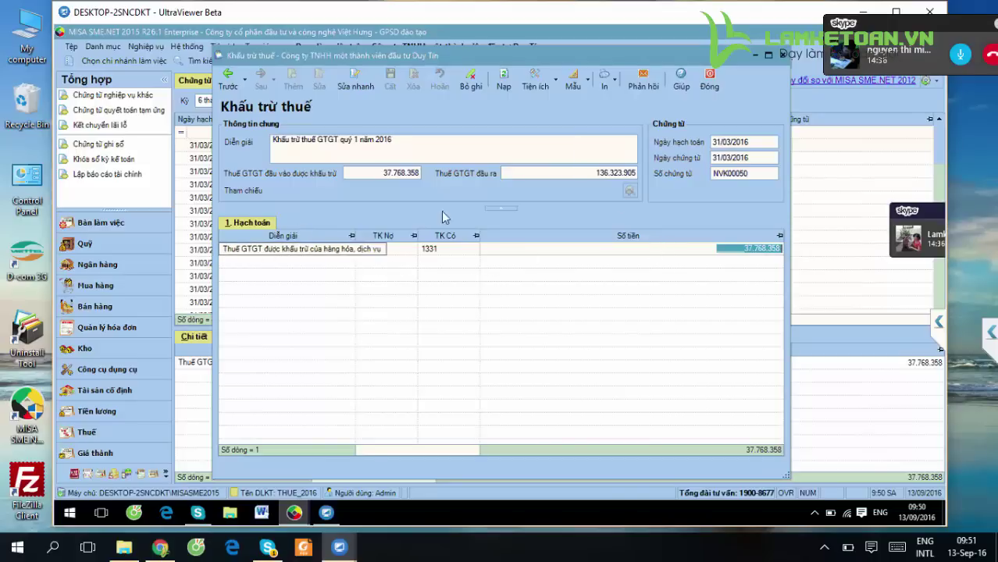
pyautogui.click(556, 175)
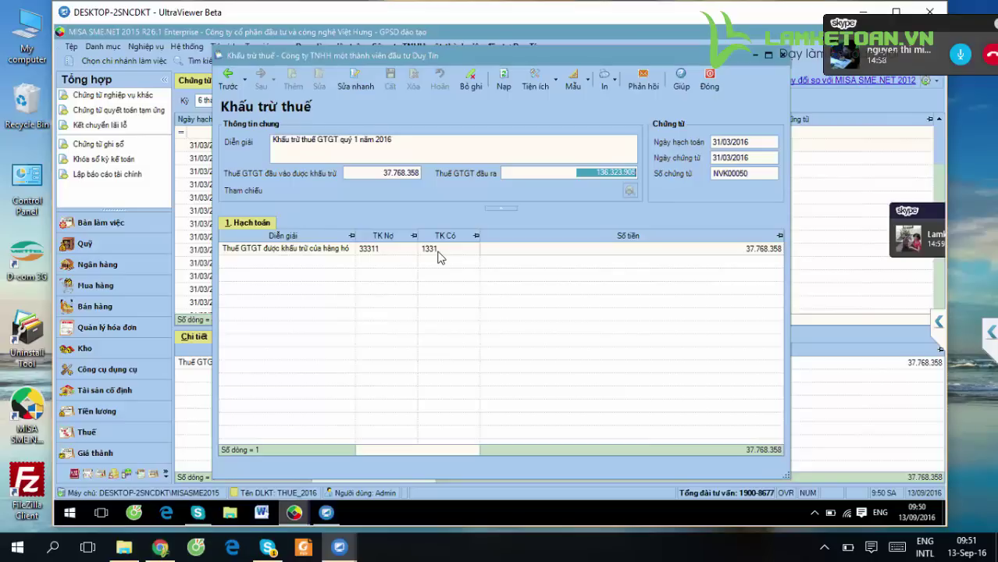
# Review the first-quarter VAT deduction voucher's input VAT, output VAT, debit and credit accounts and posted amount, and close the voucher
pyautogui.click(391, 175)
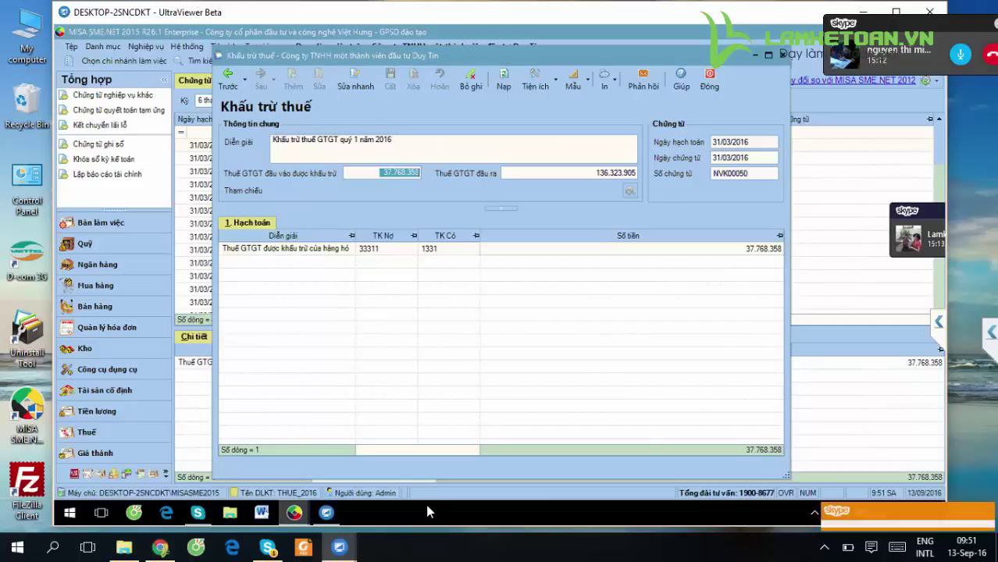
pyautogui.moveTo(338, 547)
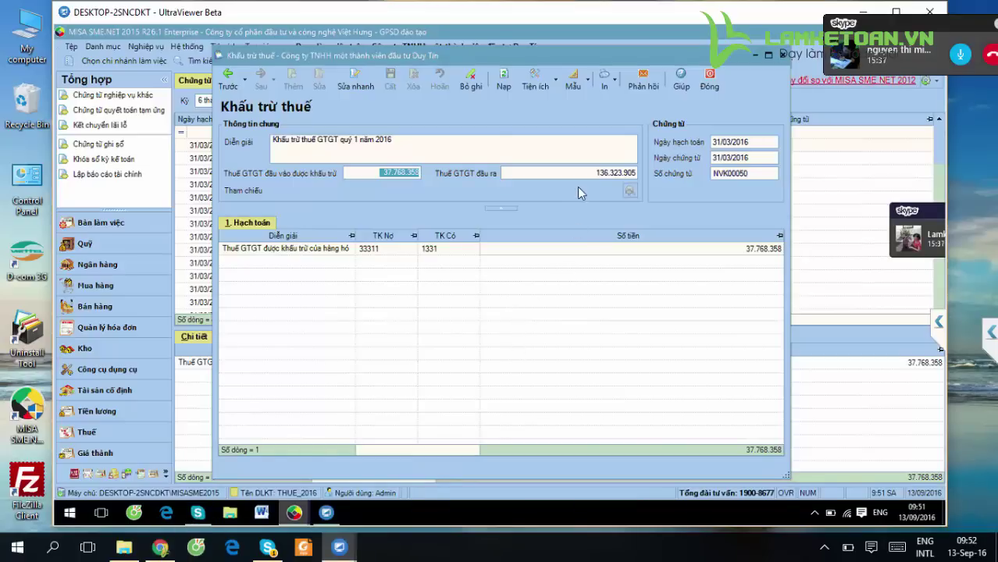
pyautogui.click(377, 250)
pyautogui.click(438, 248)
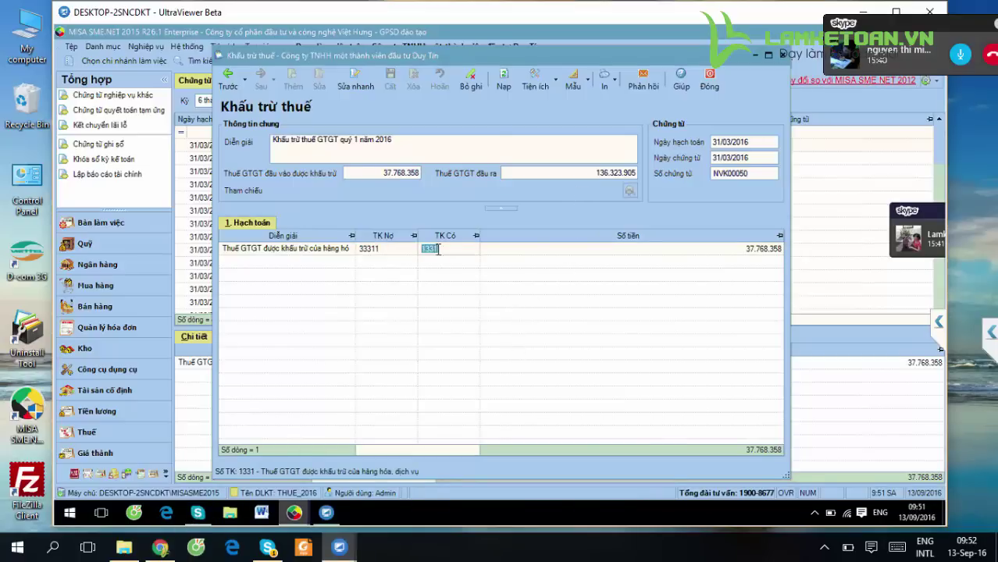
pyautogui.press('Tab')
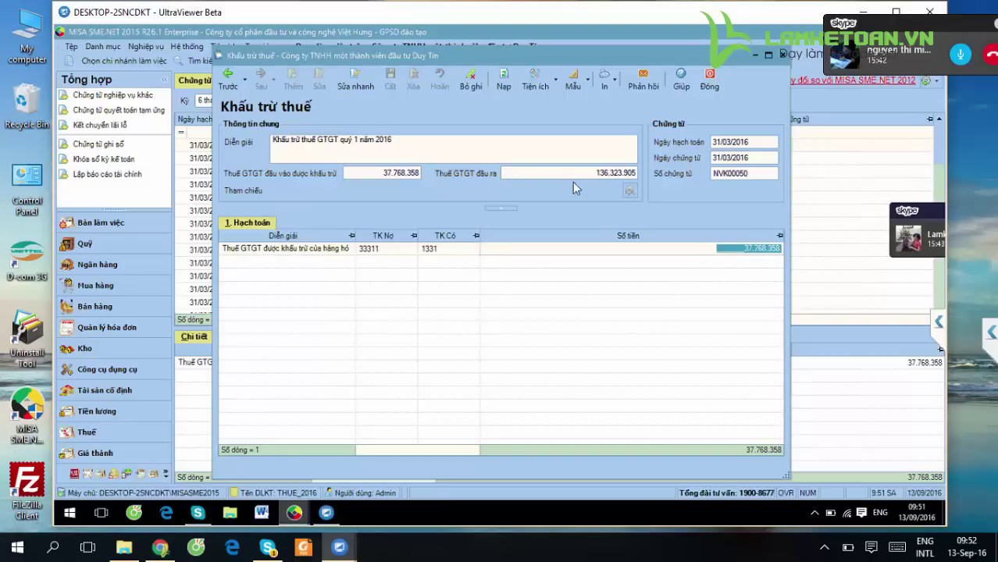
pyautogui.click(587, 174)
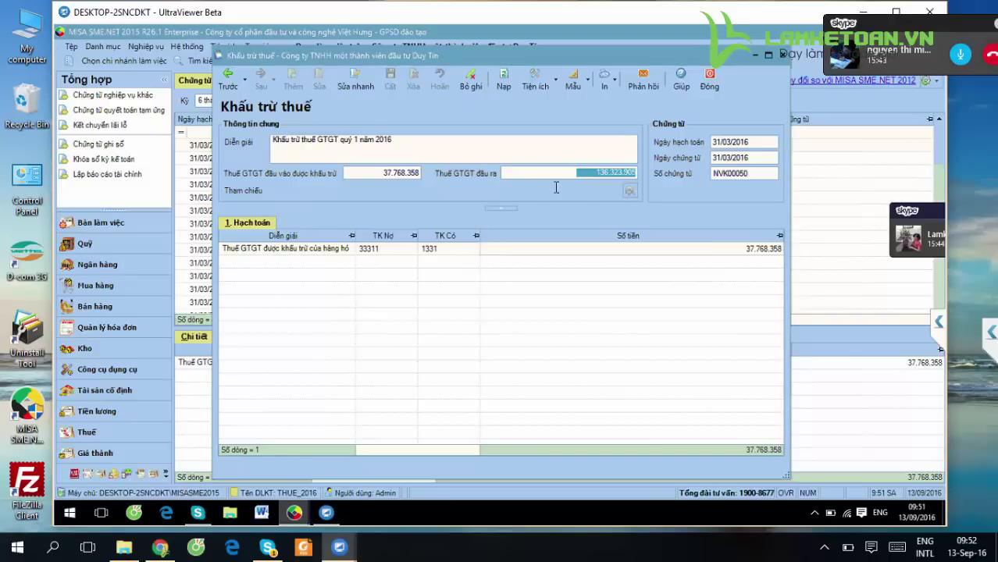
pyautogui.click(400, 177)
pyautogui.click(747, 257)
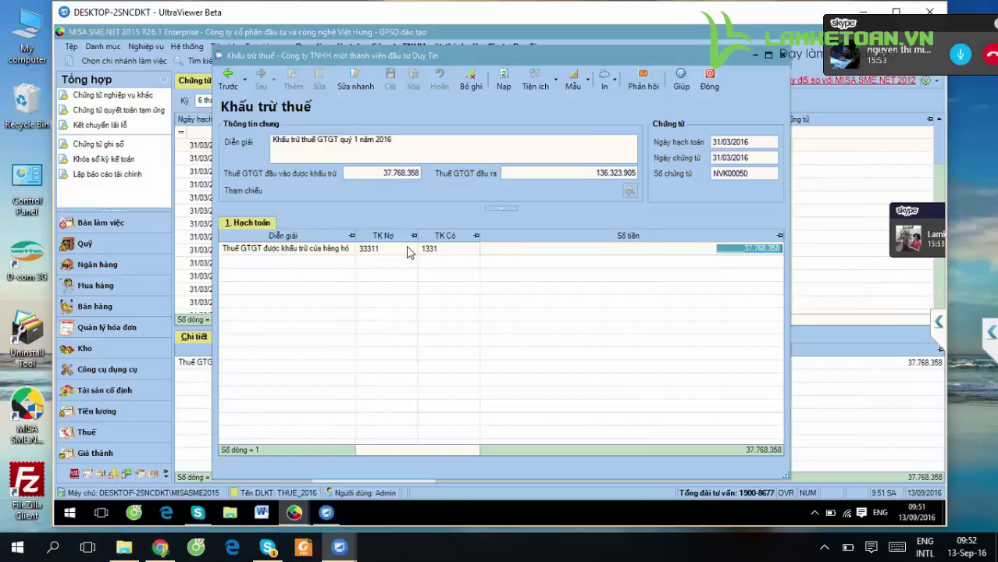
pyautogui.click(708, 82)
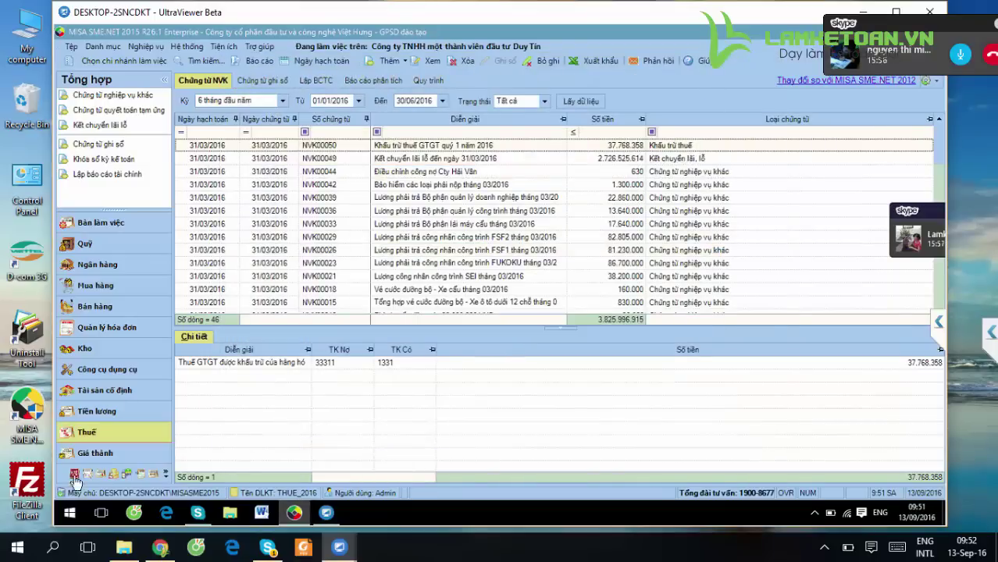
# Open the Quý 1 năm 2016 deduction-method VAT declaration (01/GTGT) from the tax list and examine its VAT figures
pyautogui.click(92, 432)
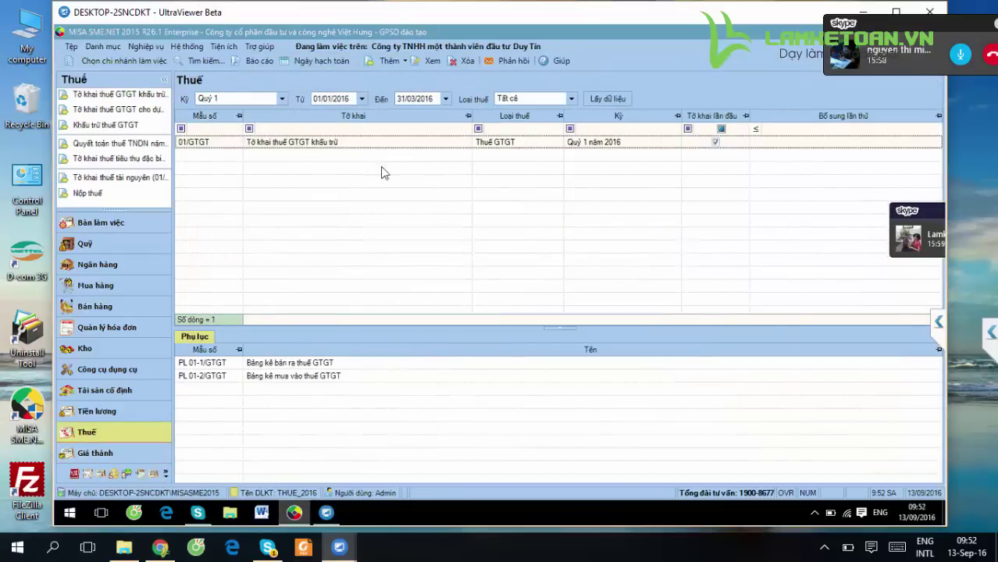
pyautogui.doubleClick(358, 147)
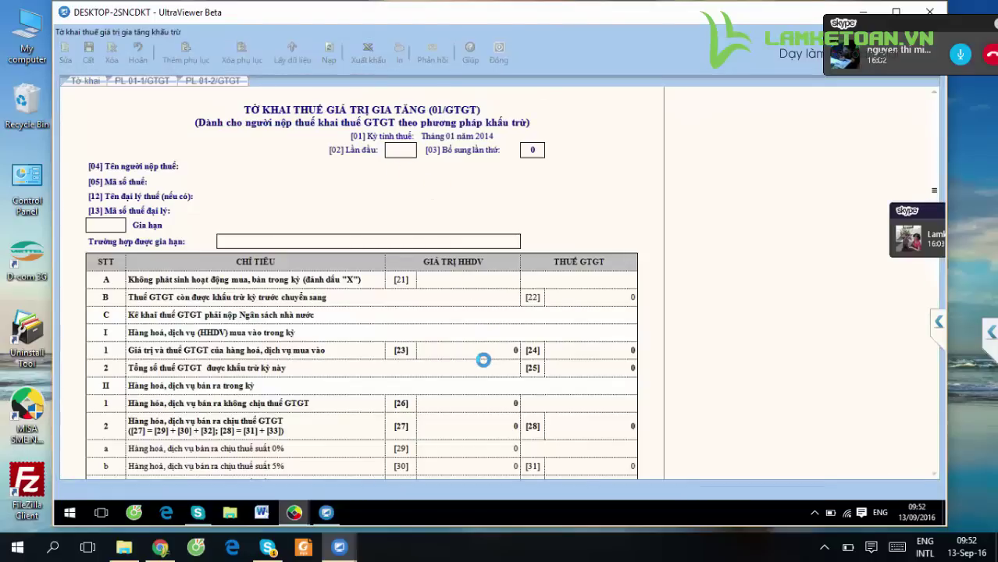
pyautogui.scroll(-4, 630, 395)
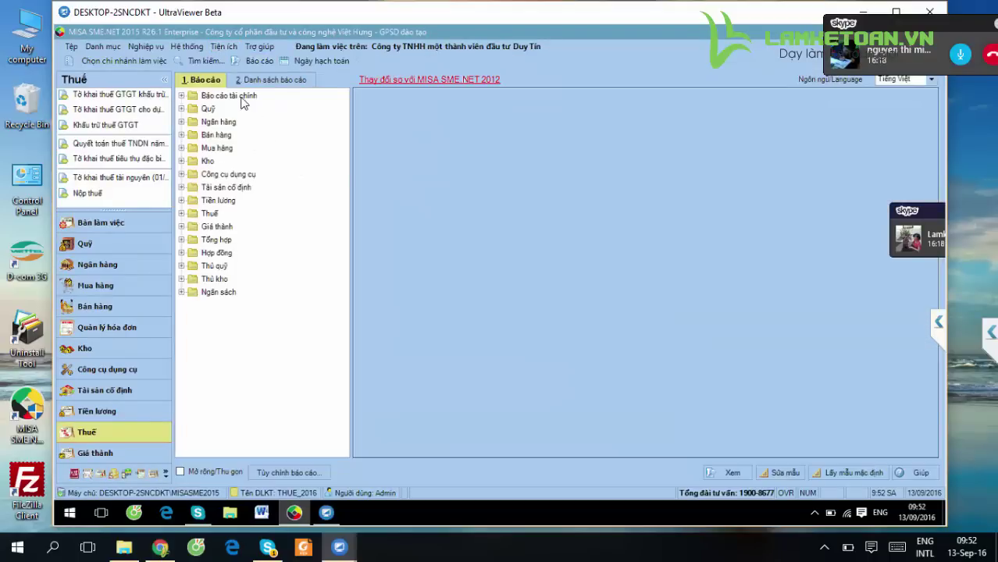
# Generate the Bảng cân đối tài khoản (Mẫu quản trị) report at account level 3 and examine the VAT accounts 133 and 3331
pyautogui.doubleClick(238, 96)
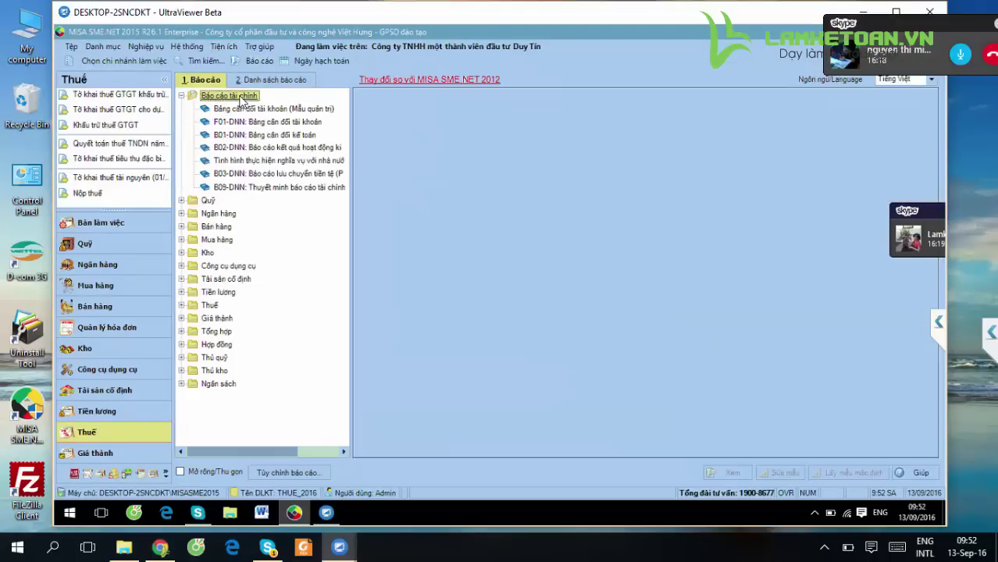
pyautogui.click(248, 108)
pyautogui.click(558, 276)
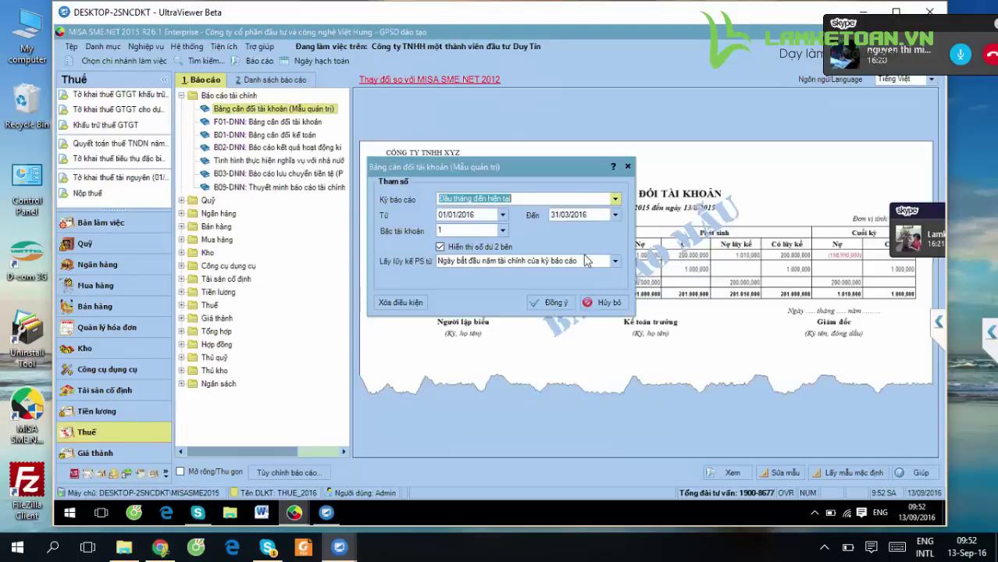
pyautogui.click(502, 231)
pyautogui.click(480, 261)
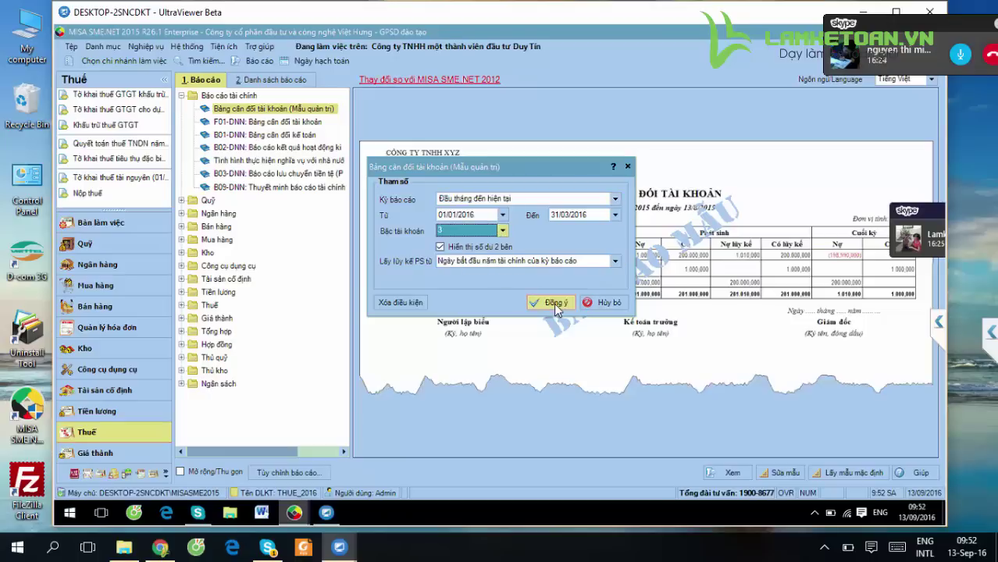
pyautogui.click(554, 303)
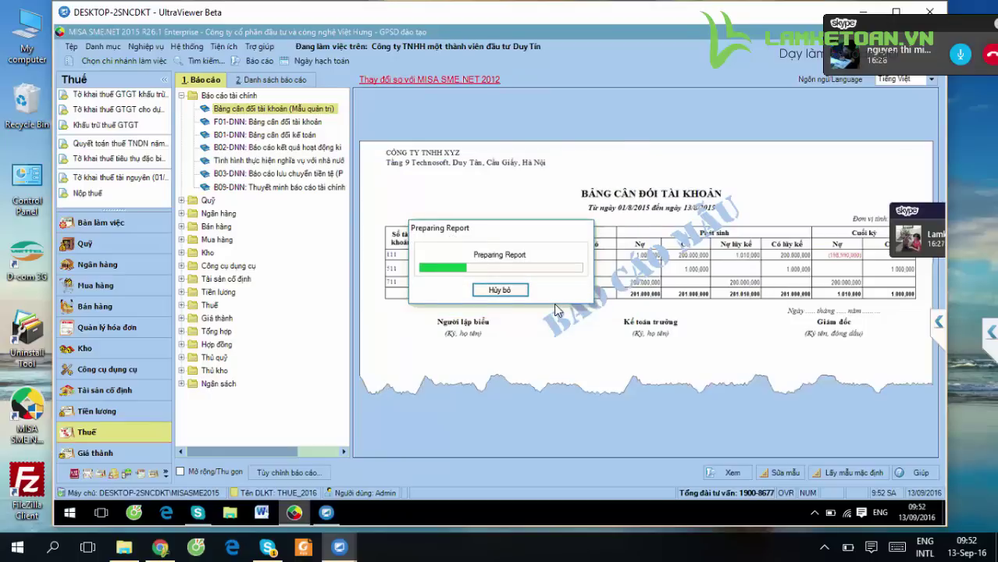
pyautogui.scroll(-3, 246, 346)
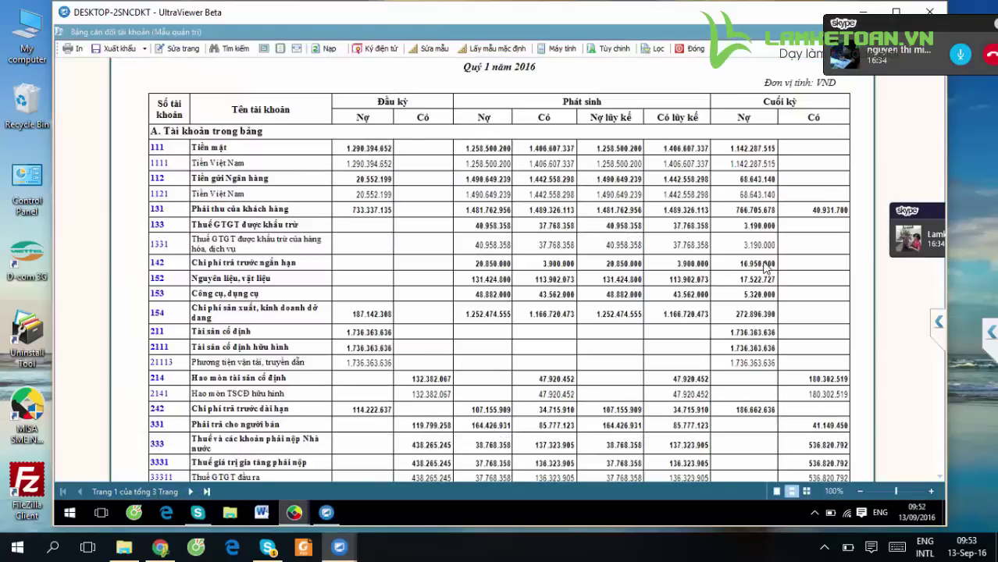
pyautogui.scroll(-10, 769, 290)
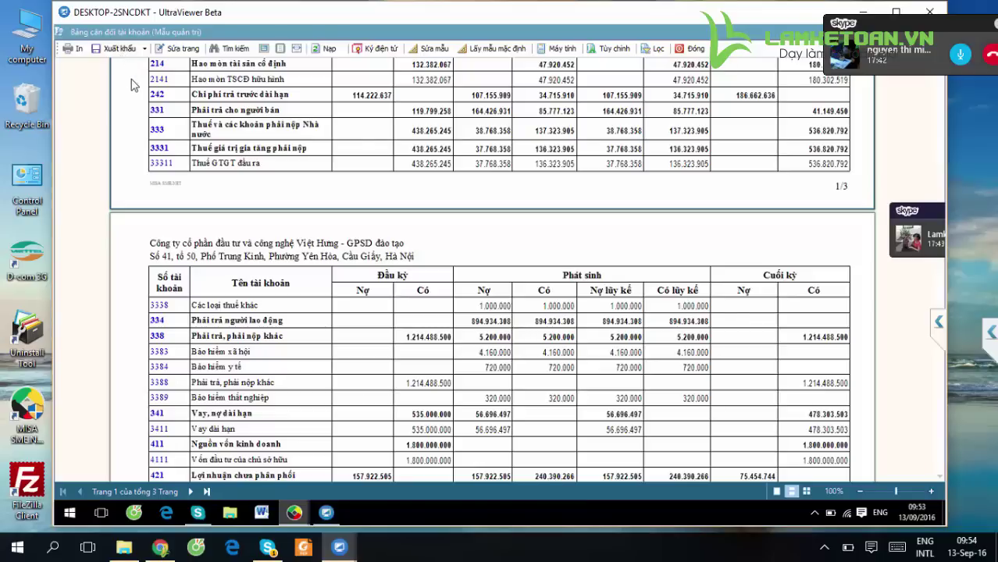
# Export the trial balance to the desktop as an Excel 97-2003 file, open it in Excel and dismiss the activation and document recovery prompts
pyautogui.click(120, 50)
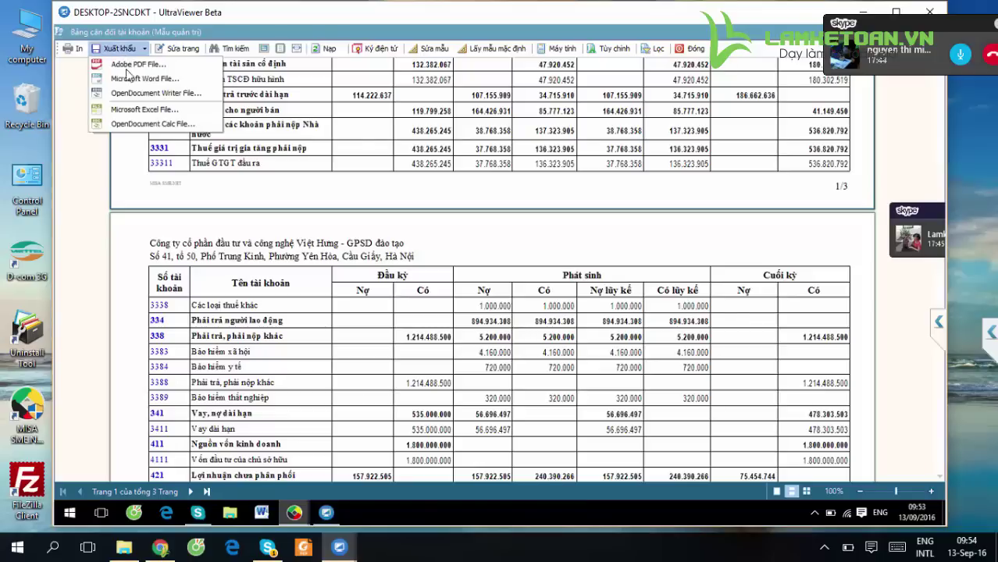
pyautogui.click(147, 114)
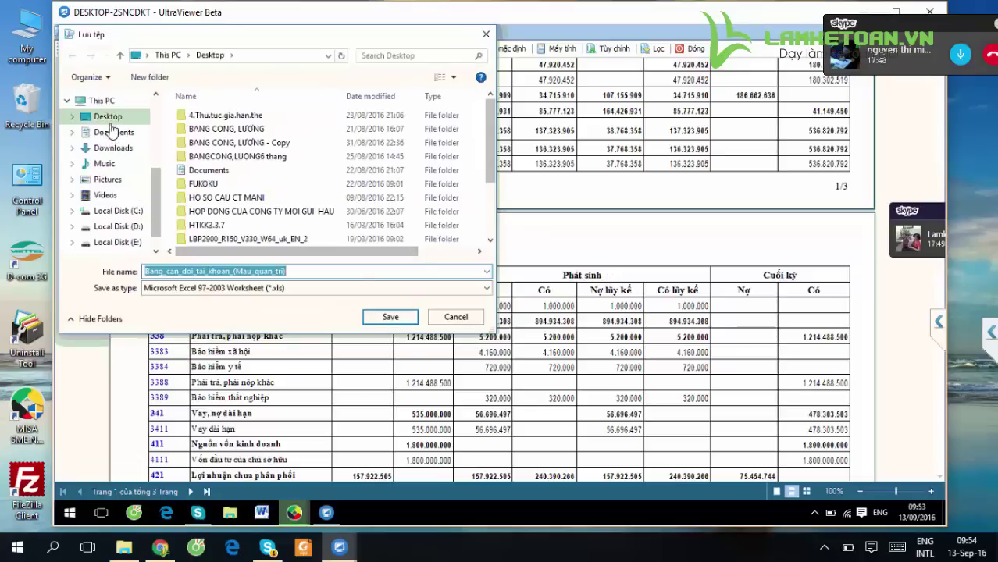
pyautogui.click(390, 317)
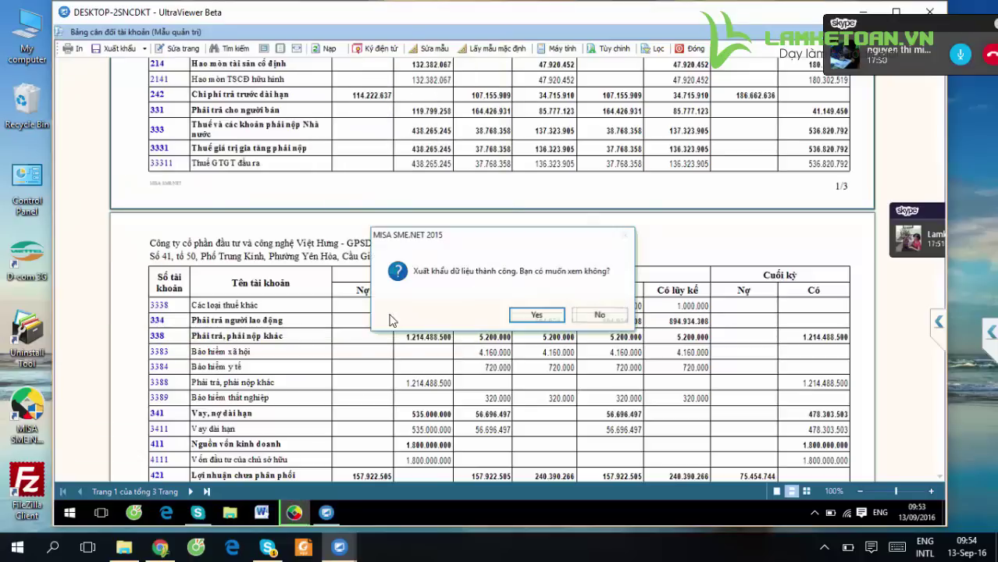
pyautogui.click(536, 315)
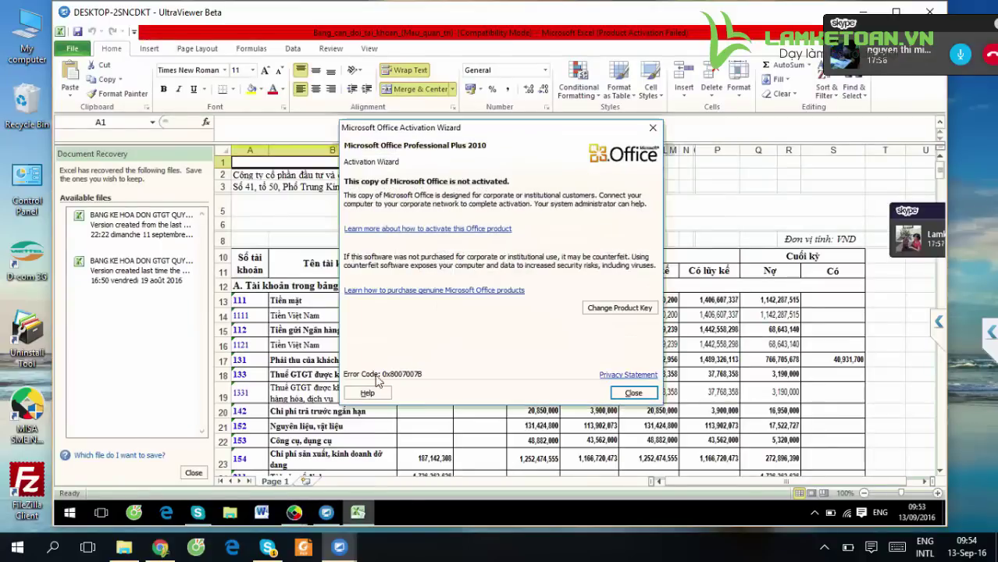
pyautogui.press('Escape')
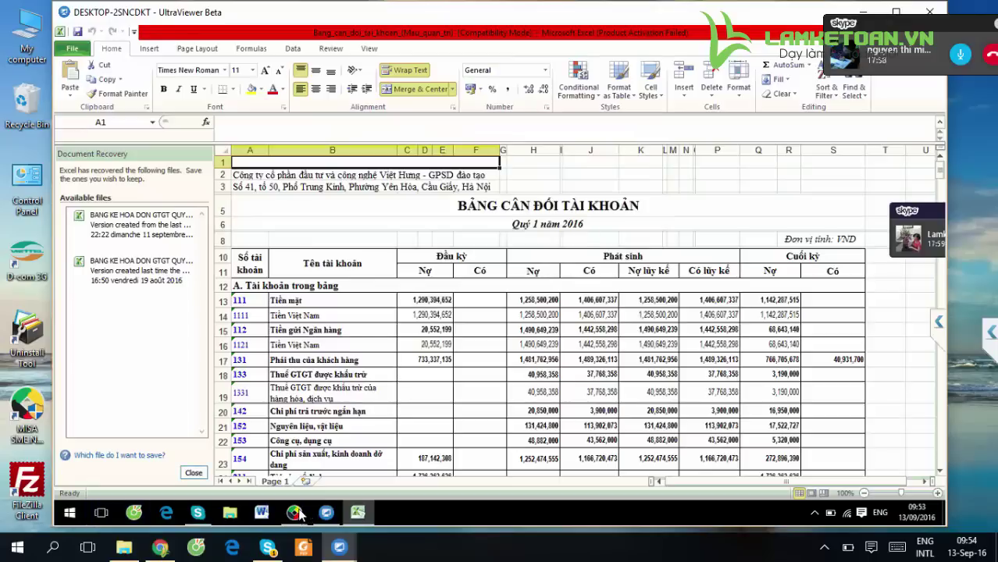
pyautogui.press('Up')
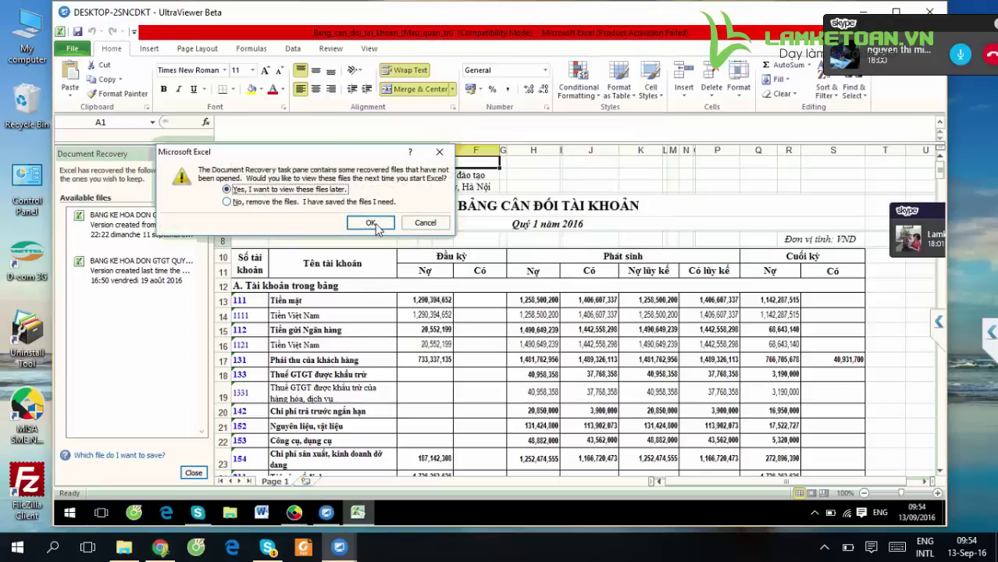
pyautogui.click(374, 225)
# Enter the formula =F32+H32 in cell T32, beside the account 3331 row
pyautogui.scroll(-6, 547, 375)
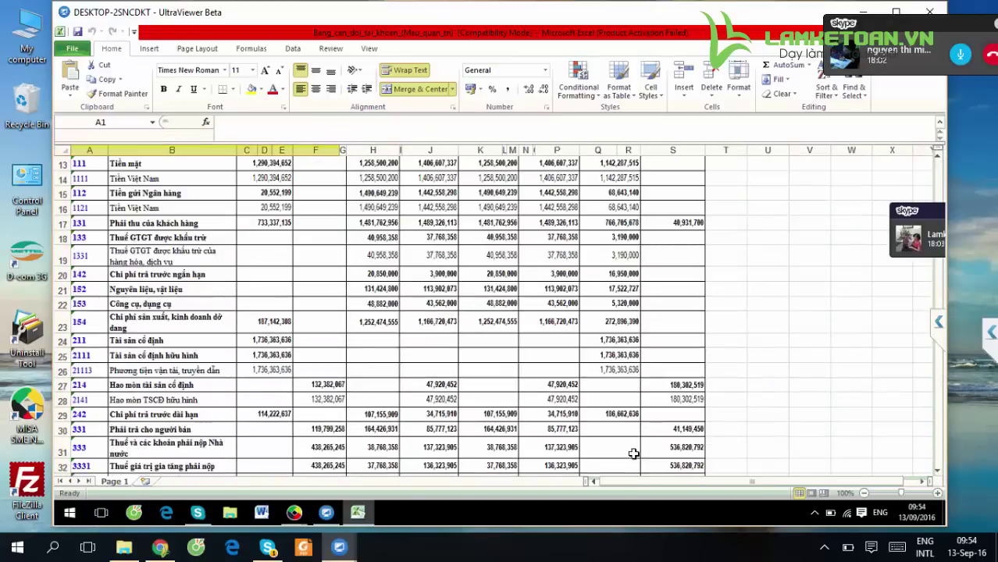
pyautogui.scroll(2, 671, 398)
pyautogui.scroll(-1, 438, 428)
pyautogui.click(725, 421)
pyautogui.write('=')
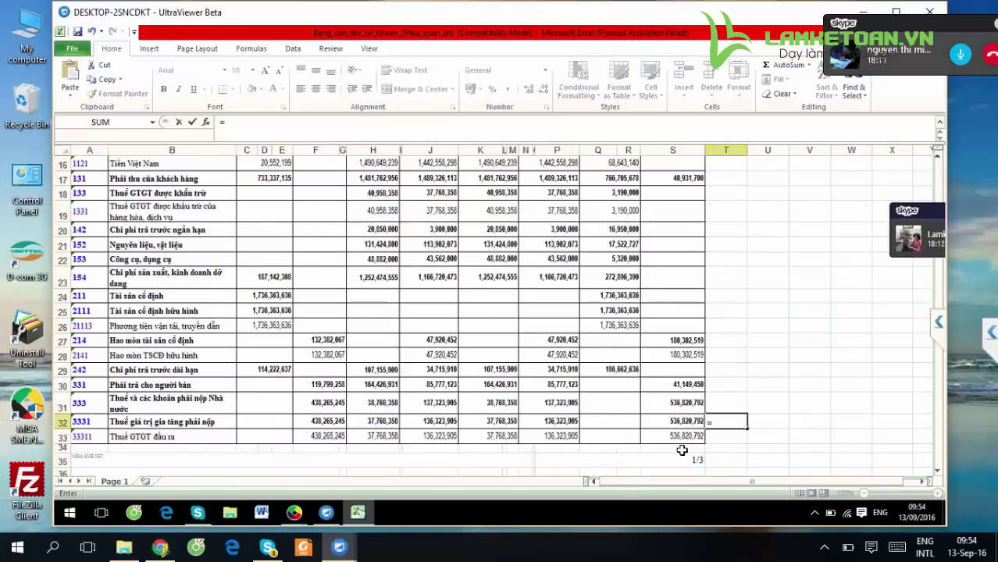
pyautogui.click(327, 422)
pyautogui.write('+H32')
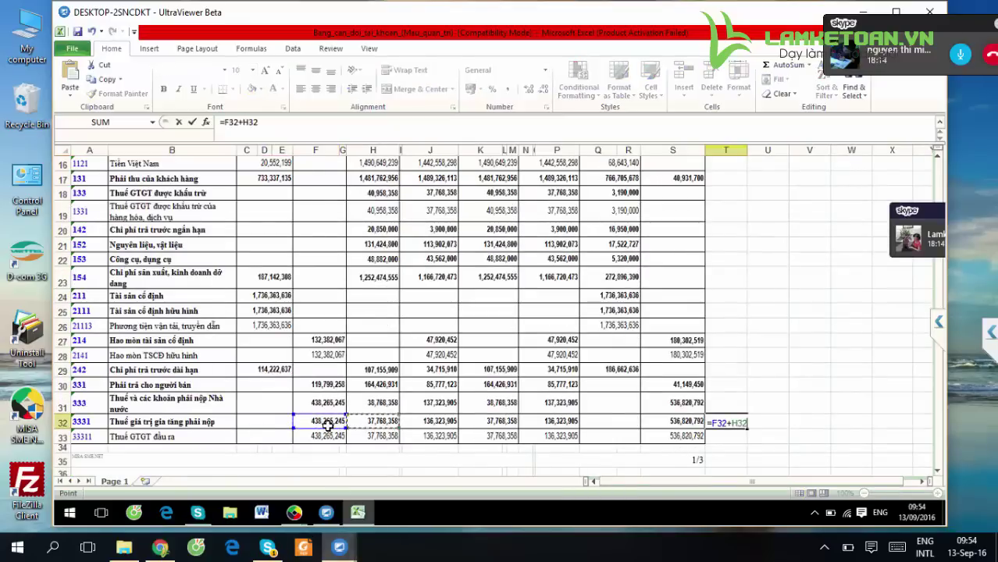
pyautogui.press('Return')
pyautogui.press('Up')
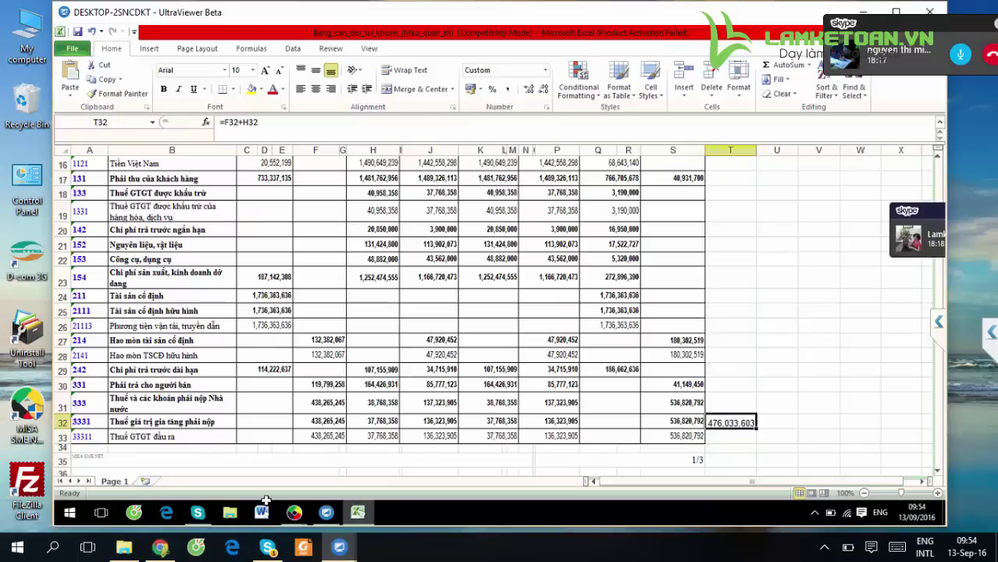
# Switch back to MISA, close the trial balance report and check the VAT payable in the first-quarter VAT declaration
pyautogui.click(293, 512)
pyautogui.click(343, 475)
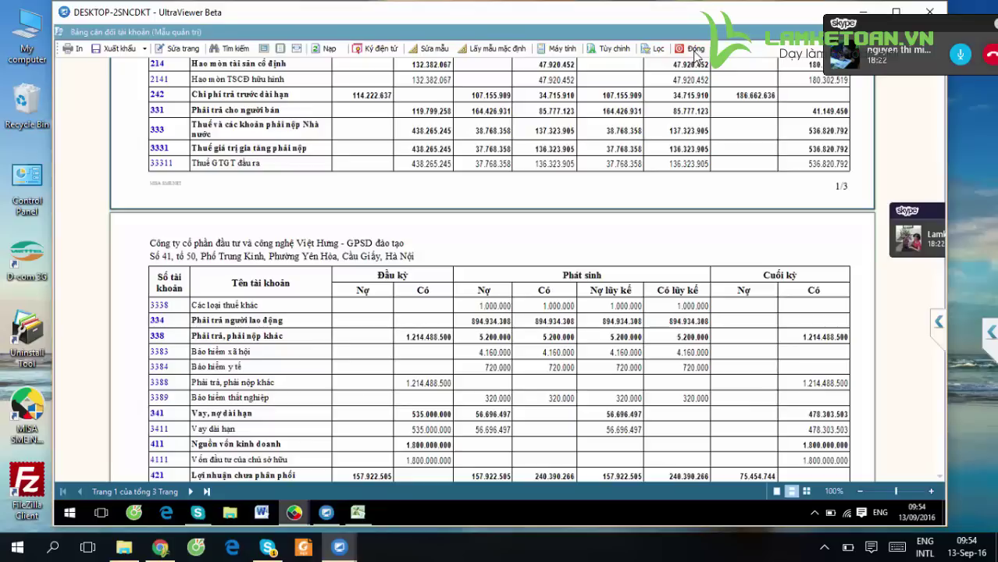
pyautogui.click(695, 50)
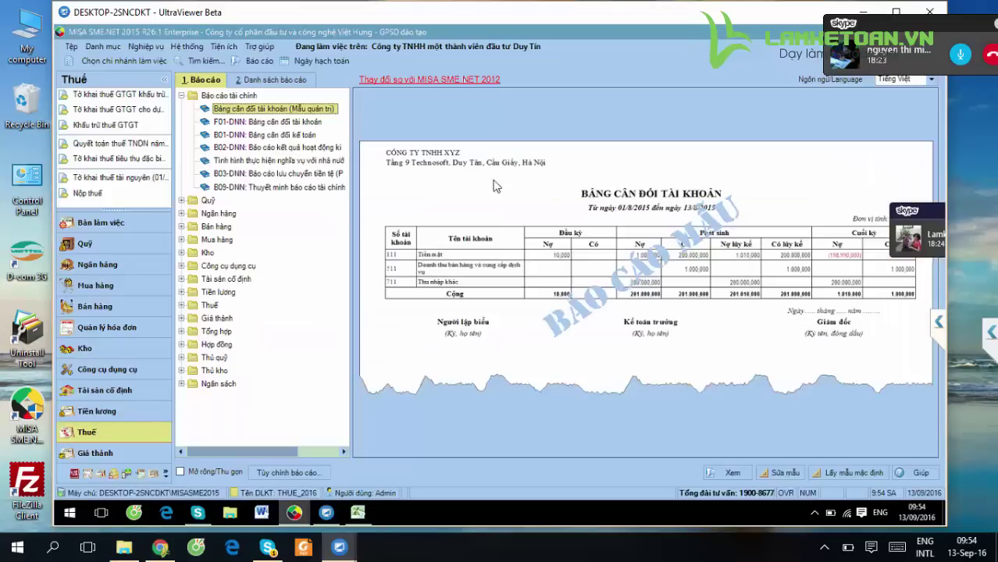
pyautogui.click(100, 433)
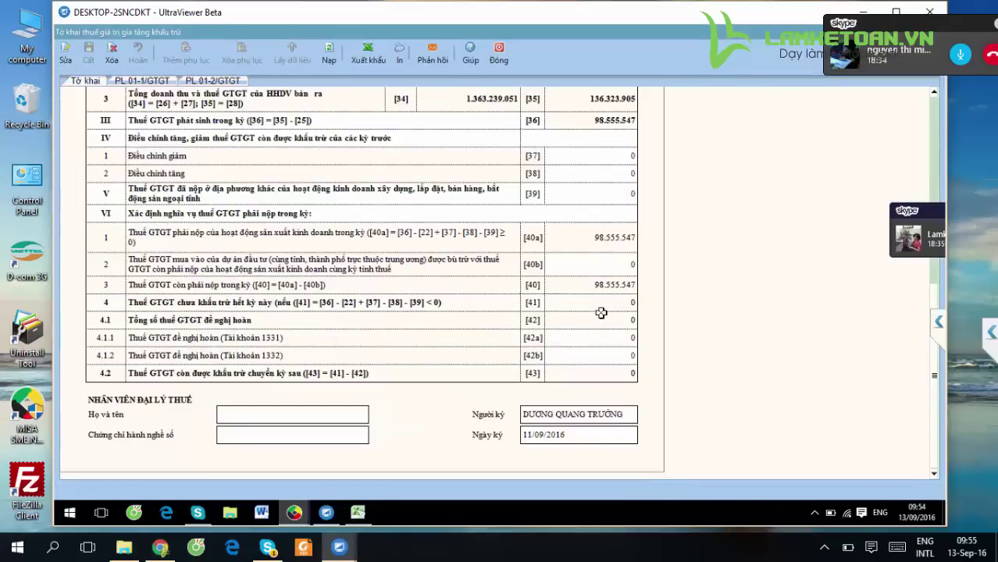
# Return to the Excel trial balance and replace the formula in cell T32 with =98555547+F32
pyautogui.click(361, 513)
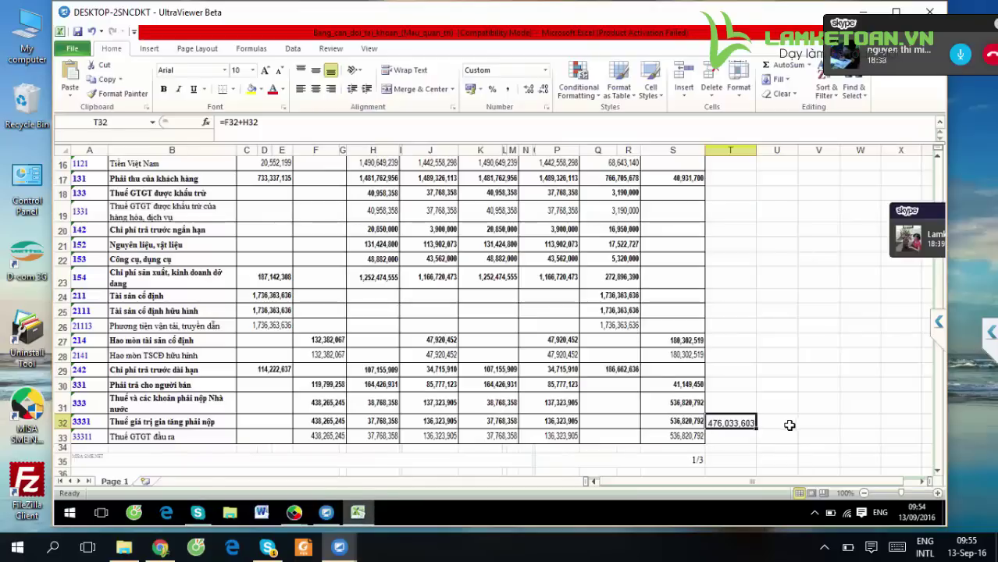
pyautogui.write('=')
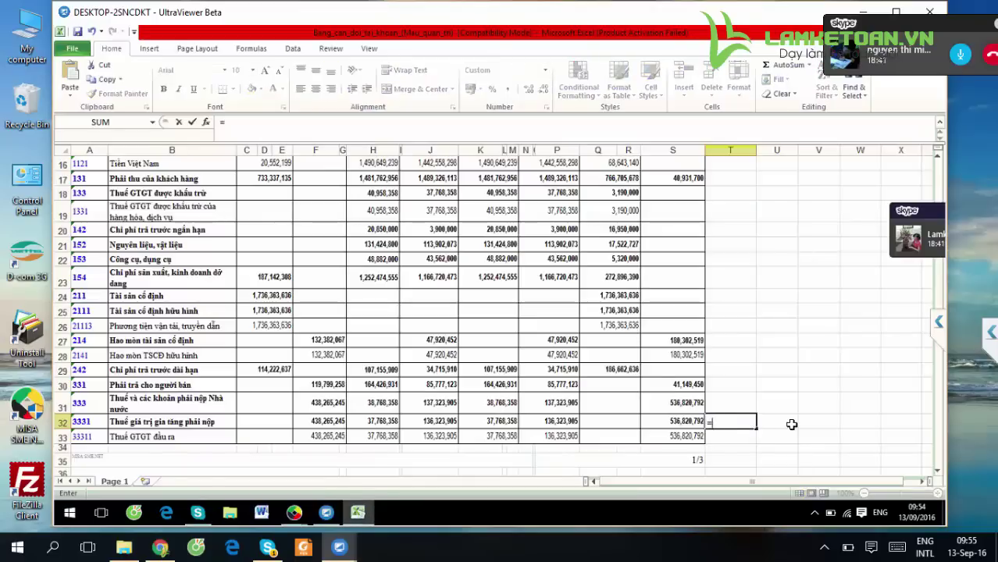
pyautogui.write('9855')
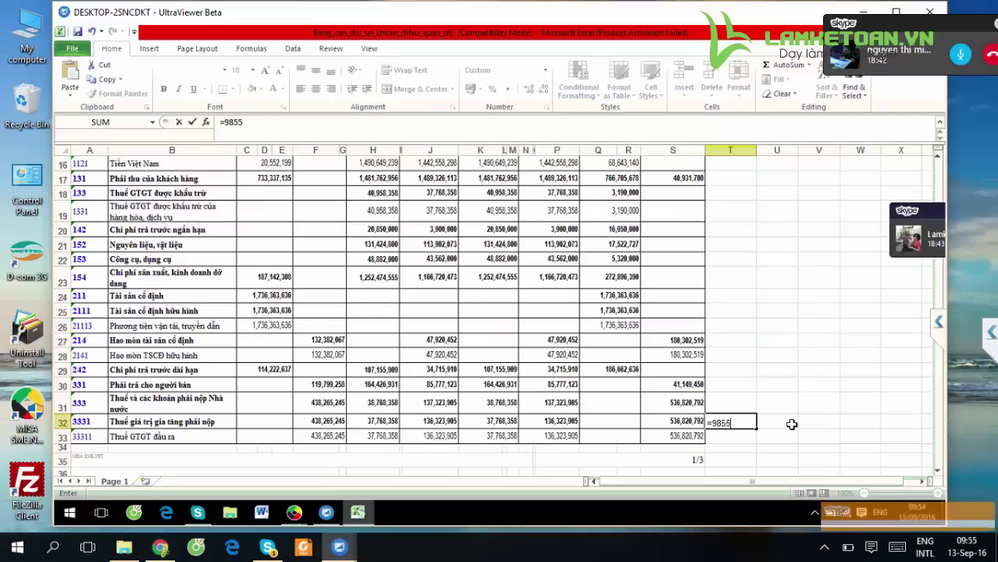
pyautogui.write('5547')
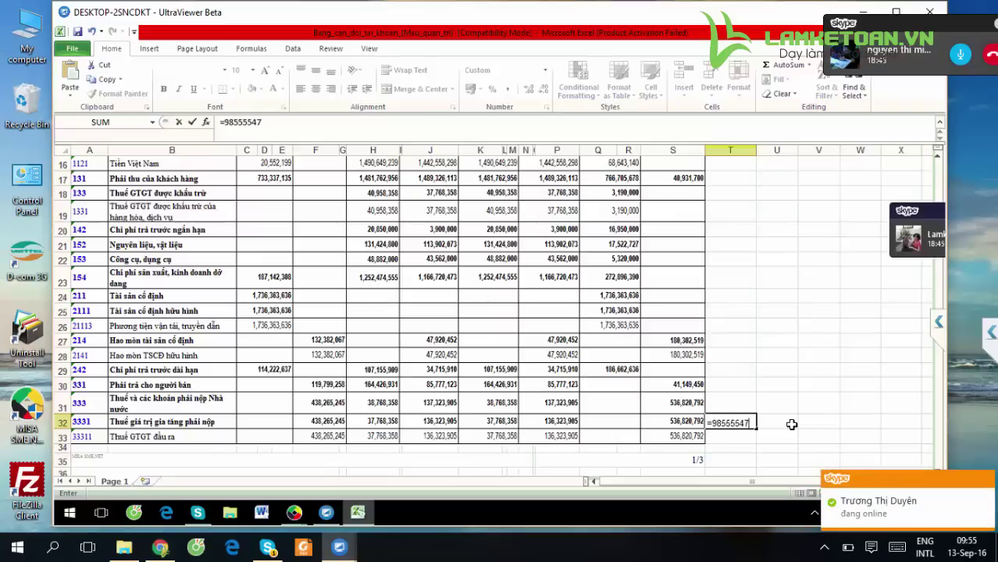
pyautogui.write('+')
pyautogui.click(337, 422)
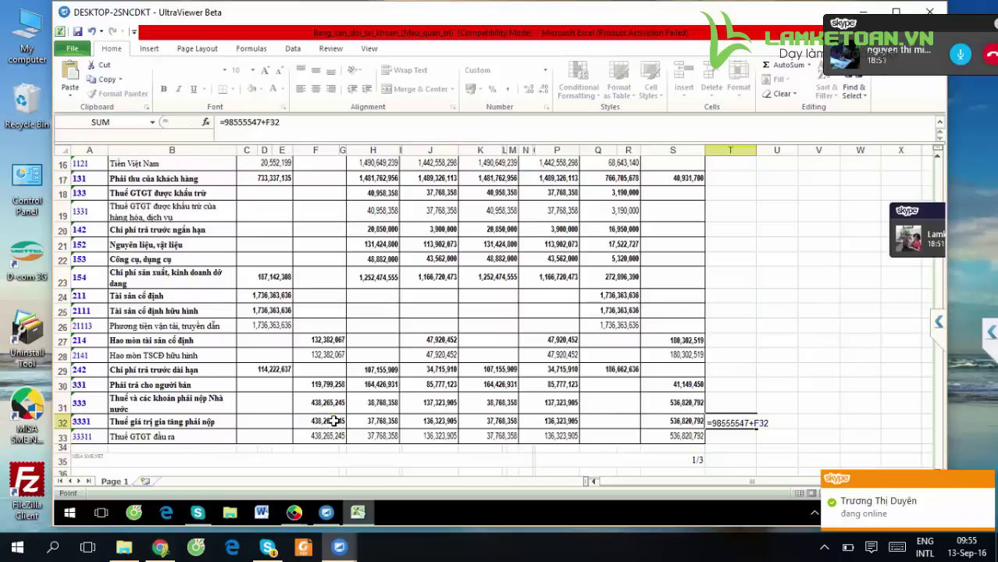
pyautogui.press('Return')
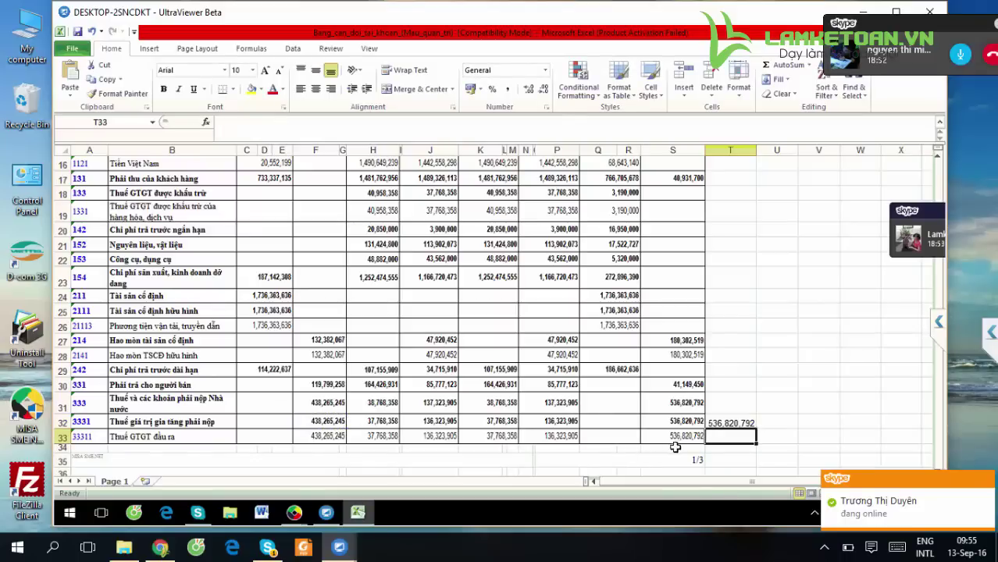
# Compare the result in cell T32 with the account 3331 closing credit balance in S32 and opening credit balance in F32
pyautogui.click(733, 426)
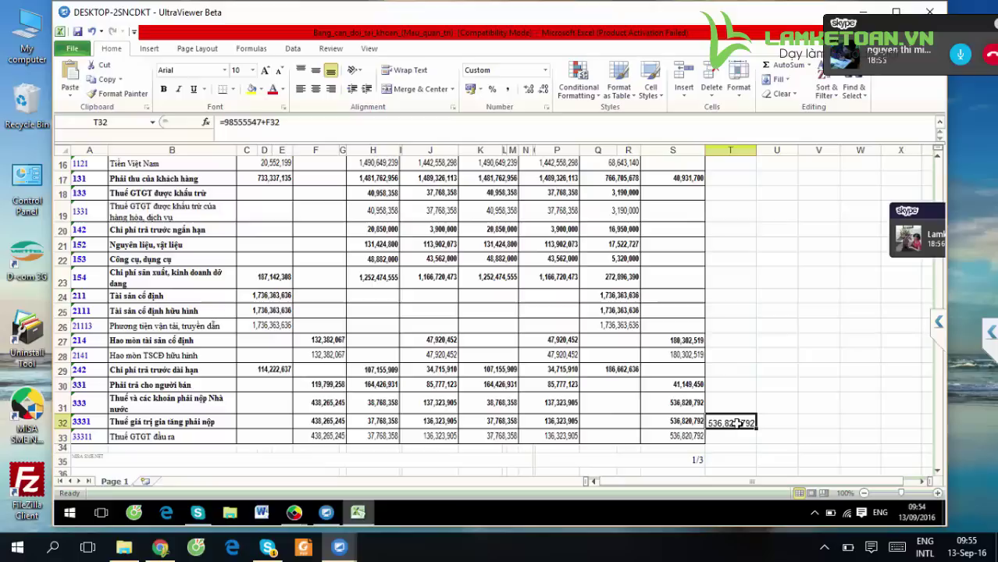
pyautogui.click(680, 421)
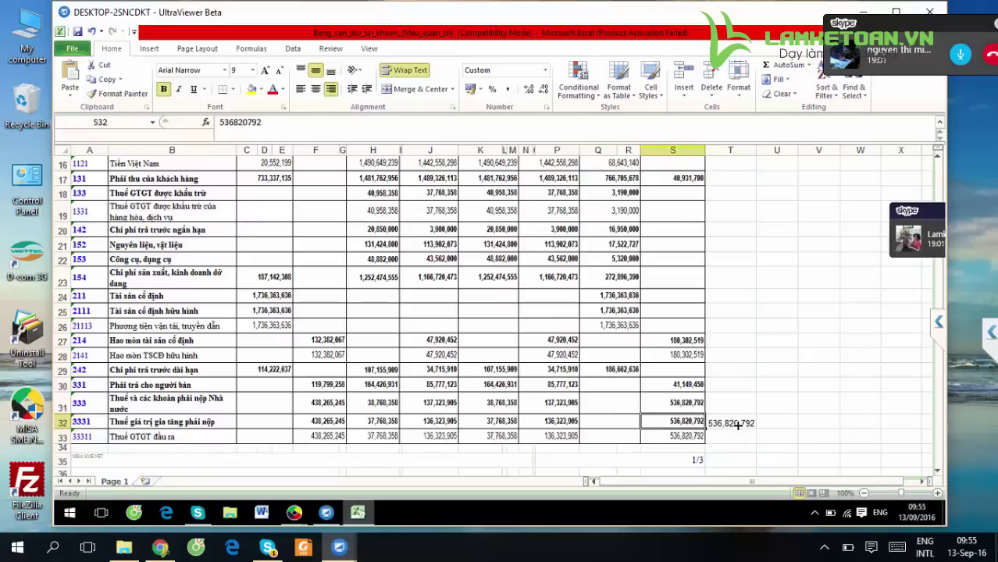
pyautogui.click(737, 426)
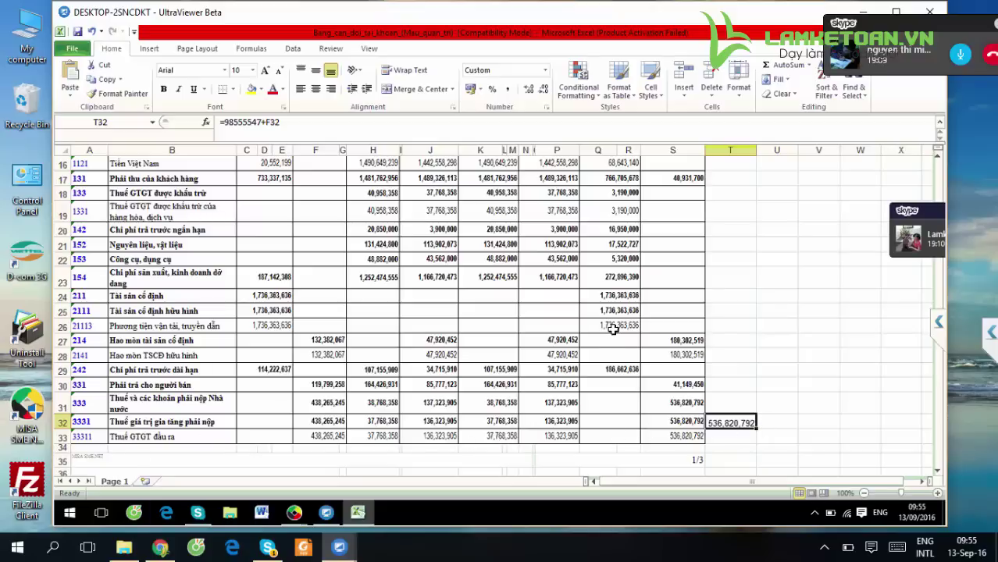
pyautogui.scroll(1, 613, 328)
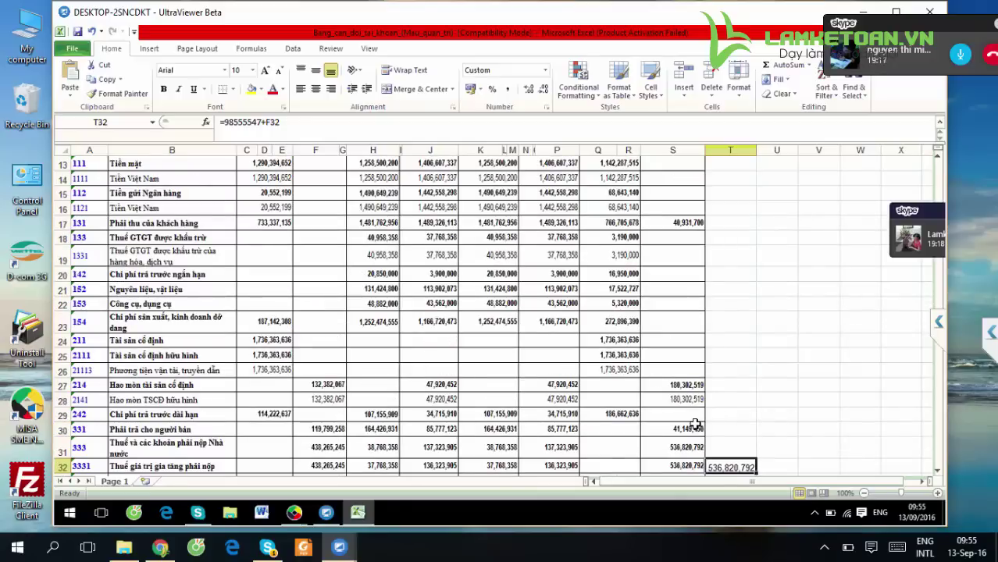
pyautogui.scroll(-1, 692, 425)
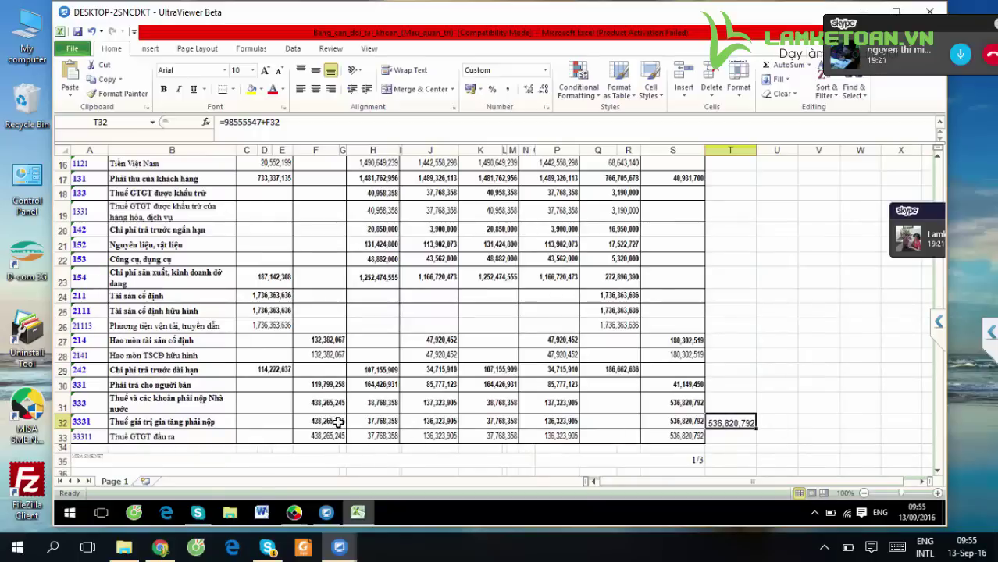
pyautogui.click(343, 422)
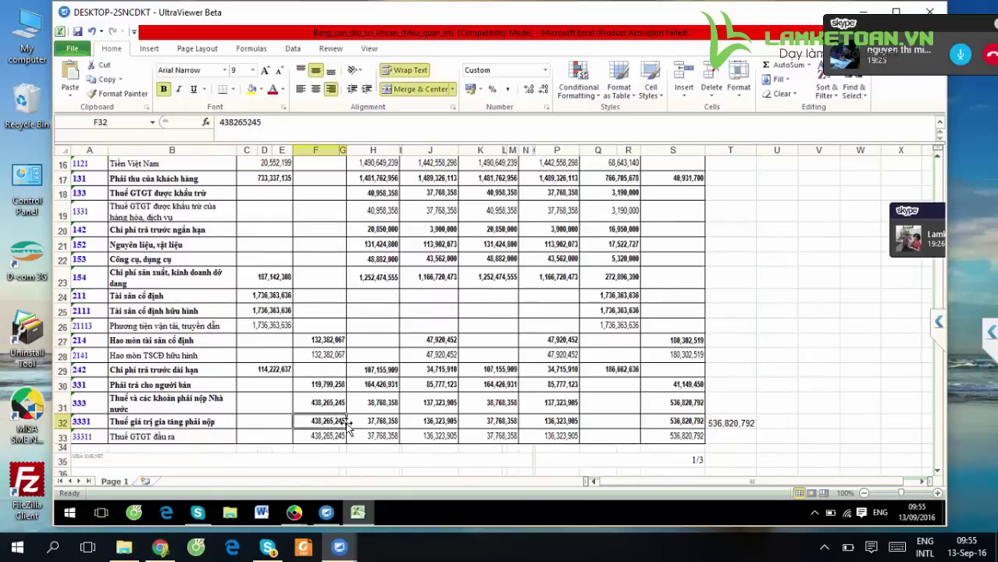
pyautogui.click(776, 425)
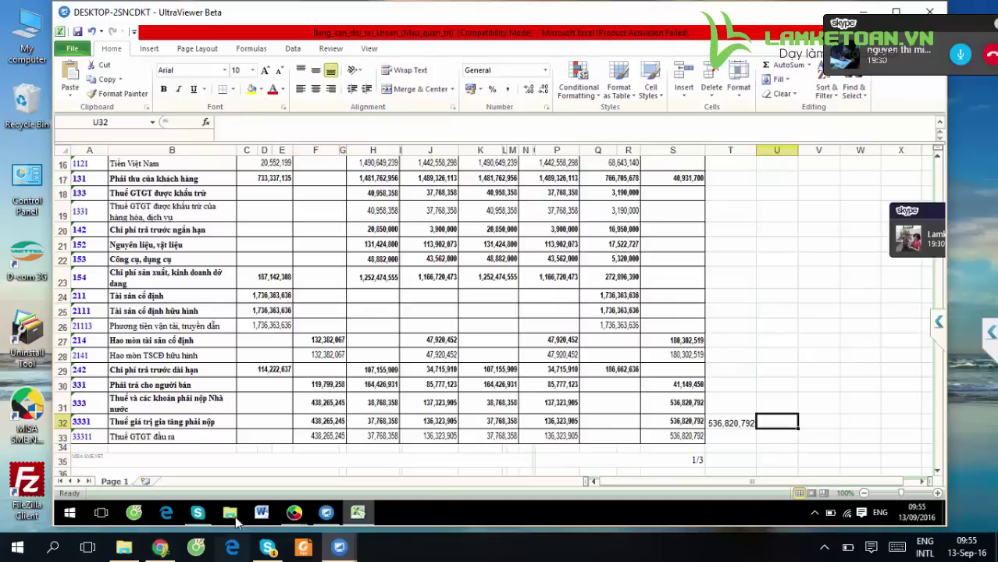
# Switch to MISA, close the VAT declaration and start a cash payment voucher with reason Chi khác and one accounting line crediting account 1111
pyautogui.click(294, 512)
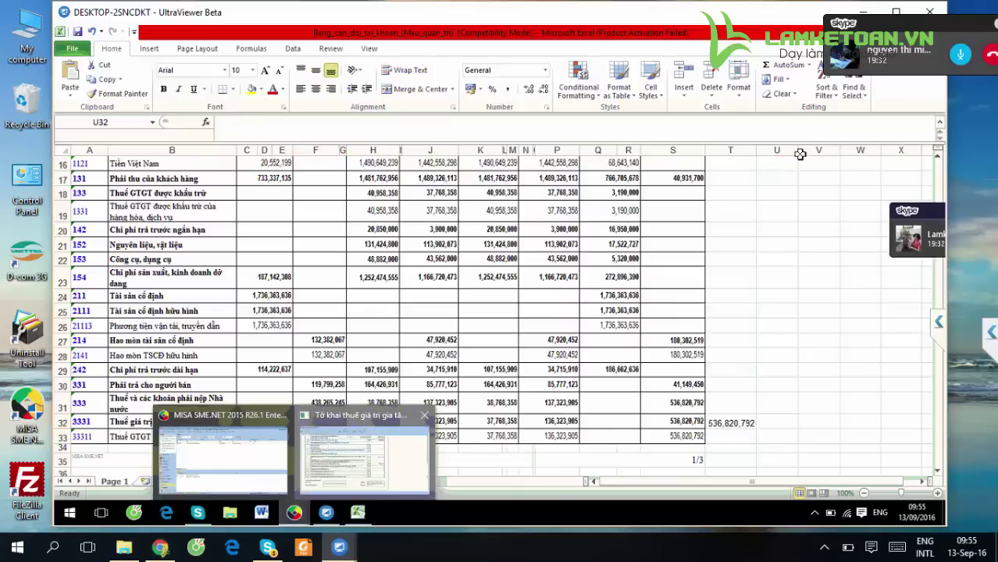
pyautogui.click(364, 451)
pyautogui.click(498, 57)
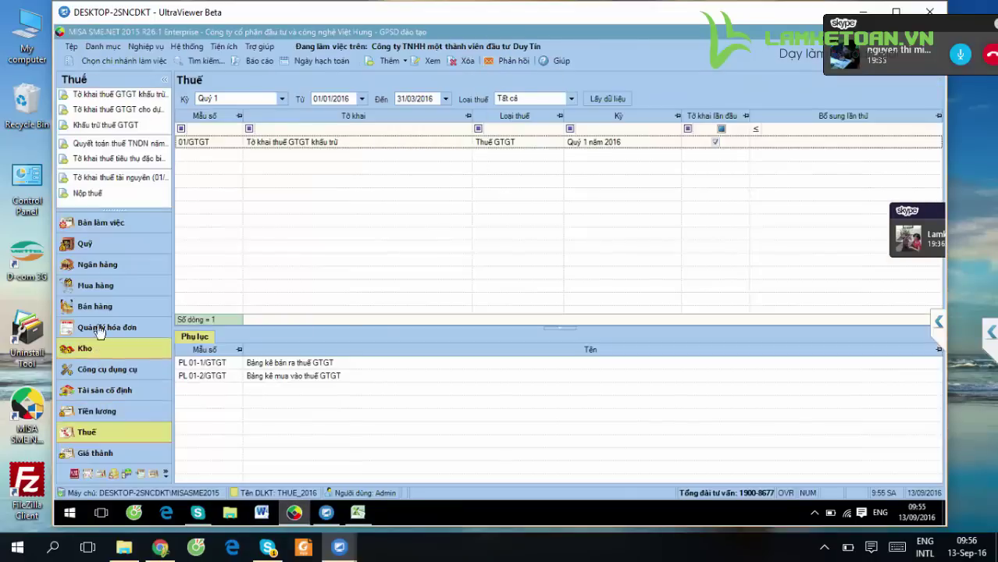
pyautogui.click(86, 245)
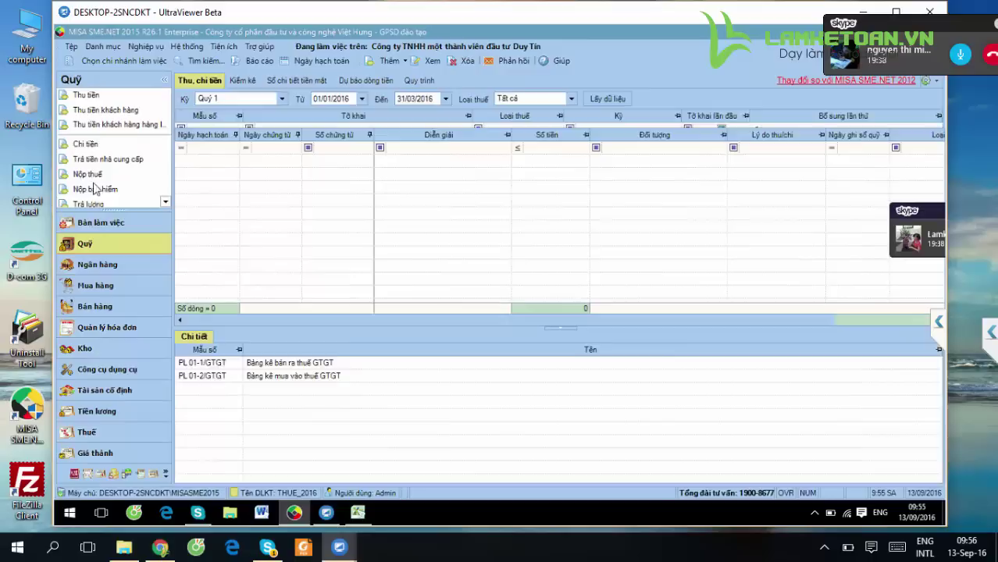
pyautogui.click(95, 147)
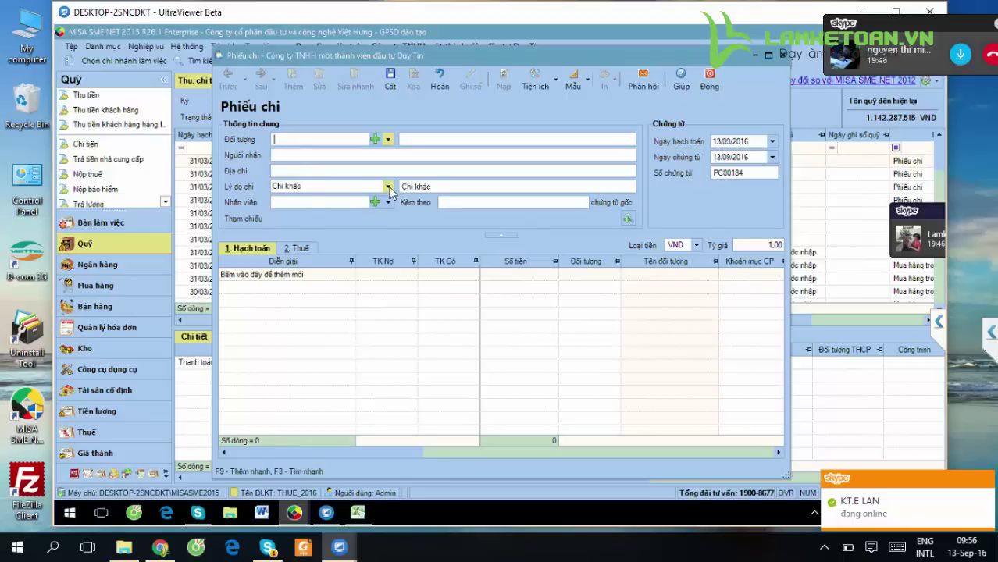
pyautogui.click(440, 186)
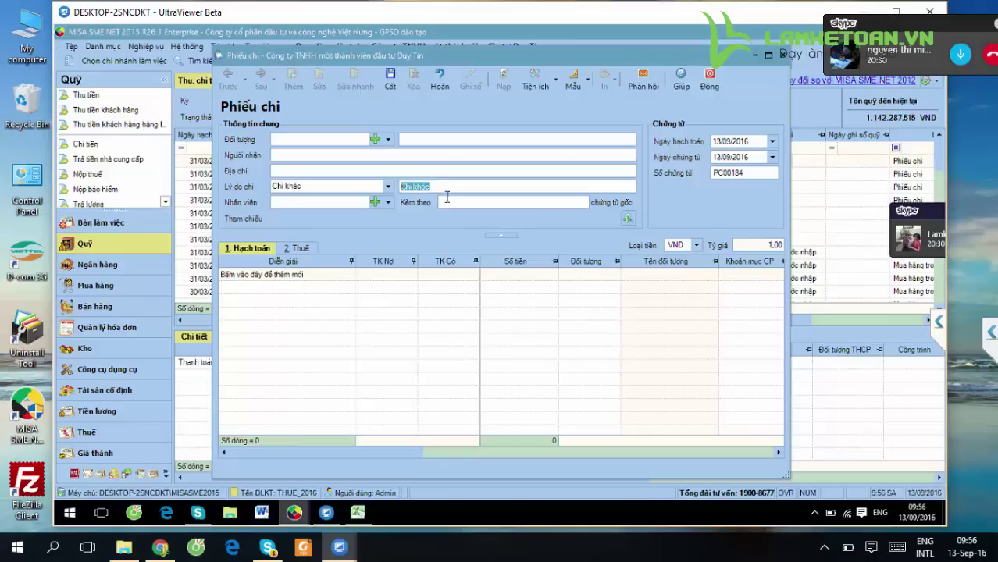
pyautogui.click(439, 276)
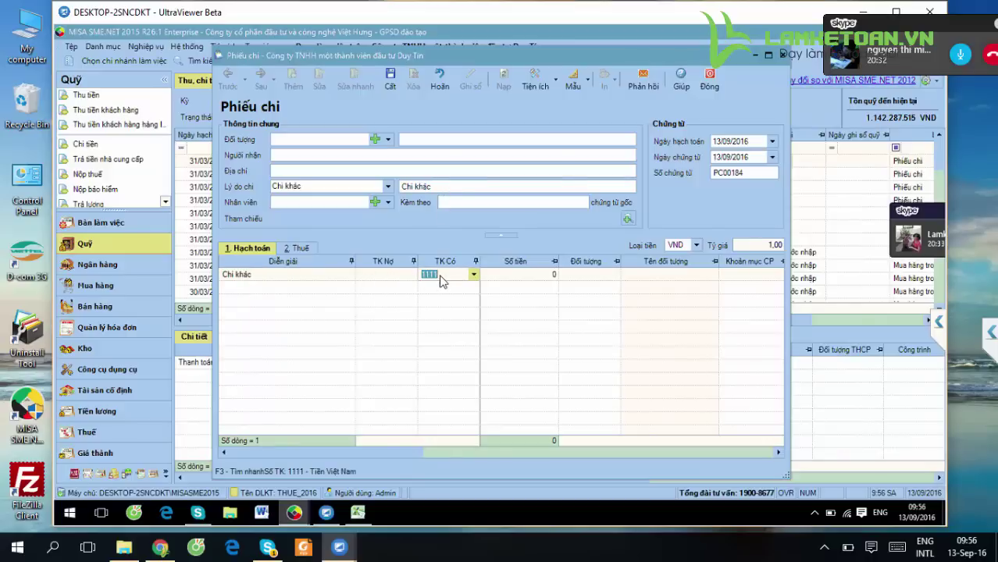
# Return to the Excel trial balance and check the account 3331 closing credit balance and the account 133 row
pyautogui.click(358, 513)
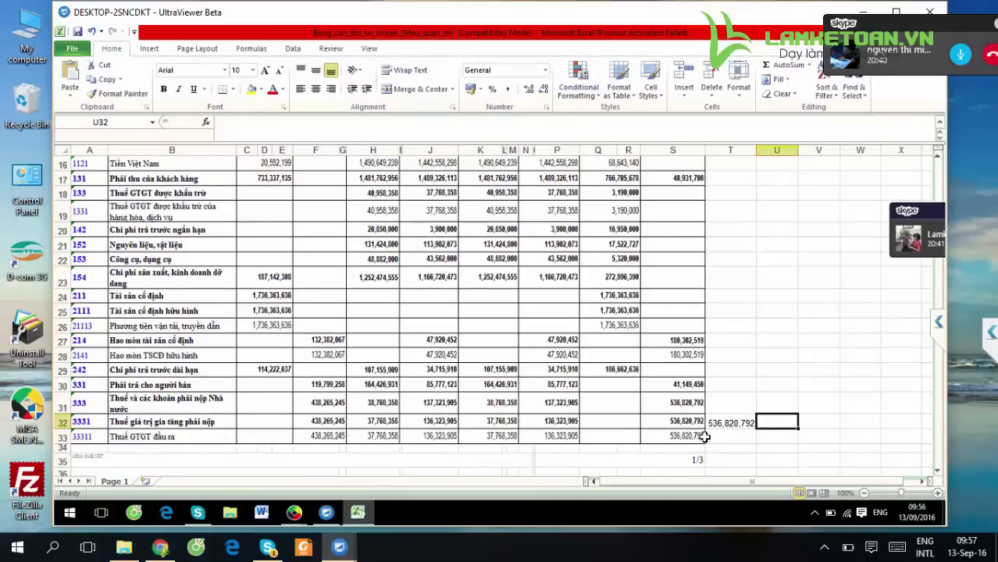
pyautogui.click(685, 421)
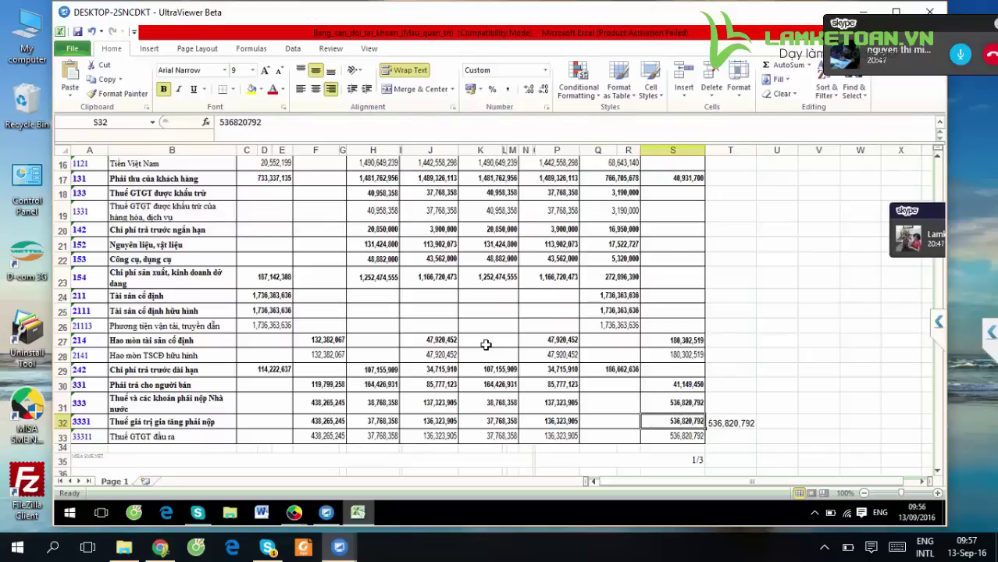
pyautogui.scroll(1, 486, 344)
pyautogui.scroll(1, 226, 355)
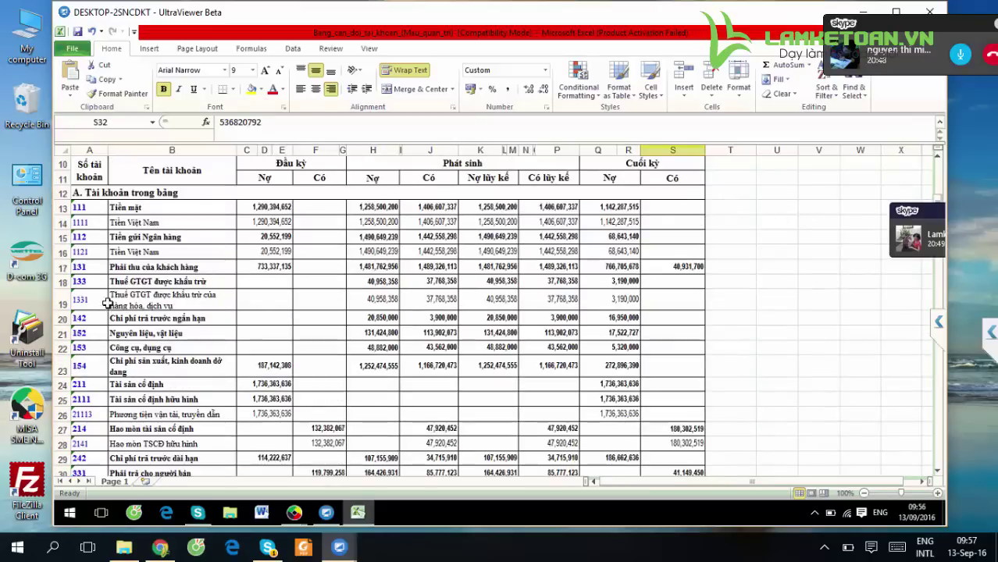
pyautogui.click(64, 282)
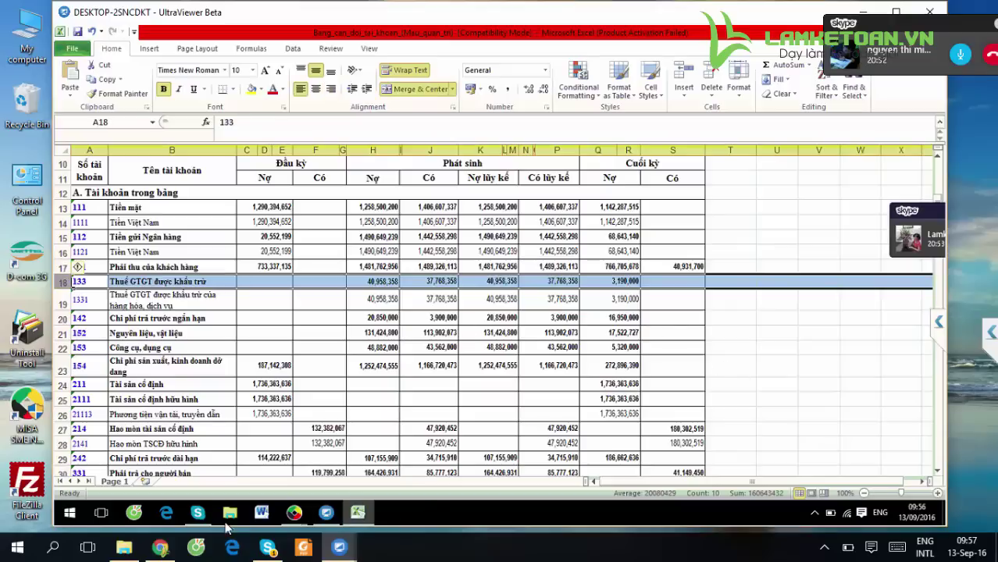
# Switch back to MISA and close the cash payment voucher without saving it
pyautogui.click(293, 512)
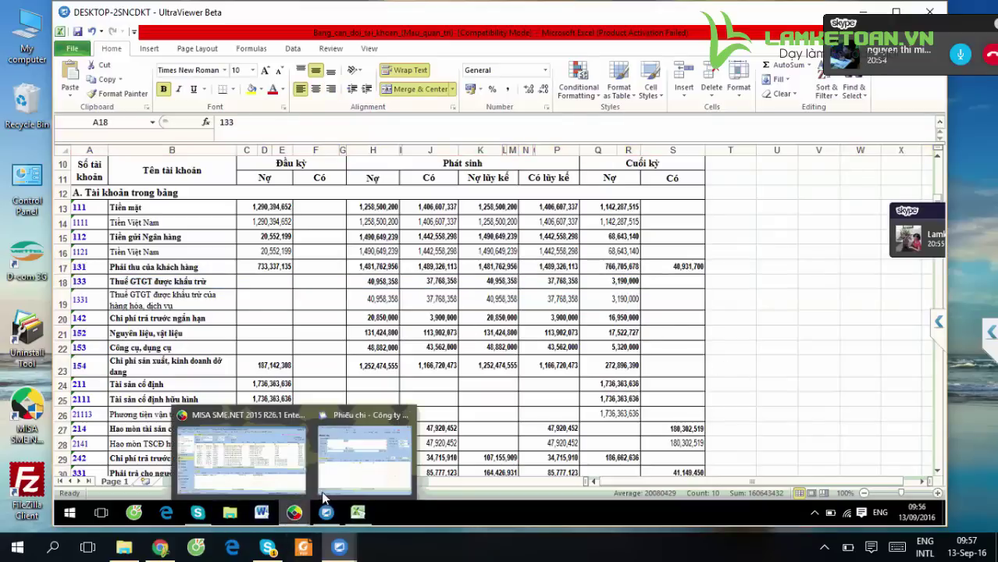
pyautogui.click(363, 457)
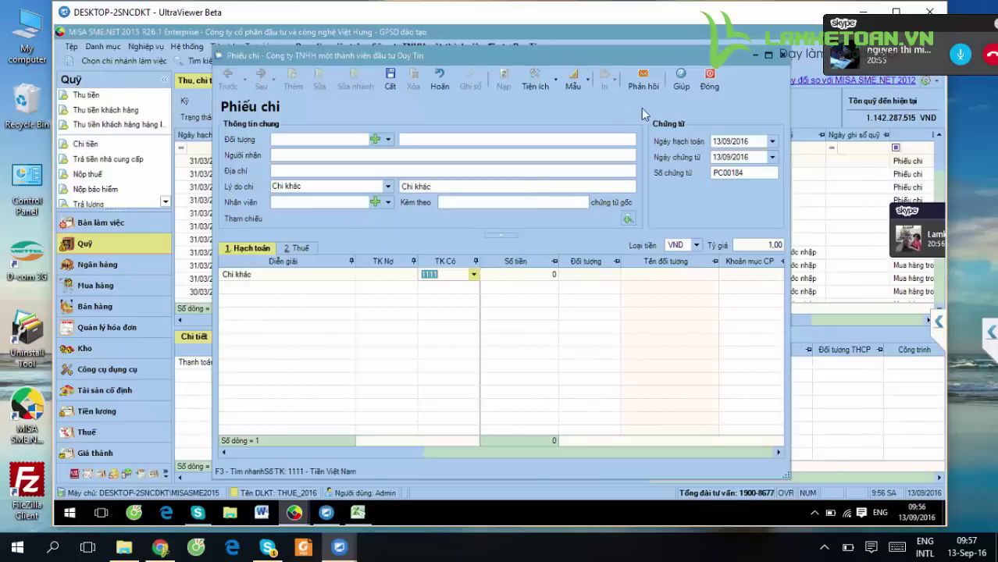
pyautogui.click(699, 89)
# Open the first-quarter 2016 VAT declaration and review the VAT payable and the deductible VAT carried forward to the next period
pyautogui.click(78, 475)
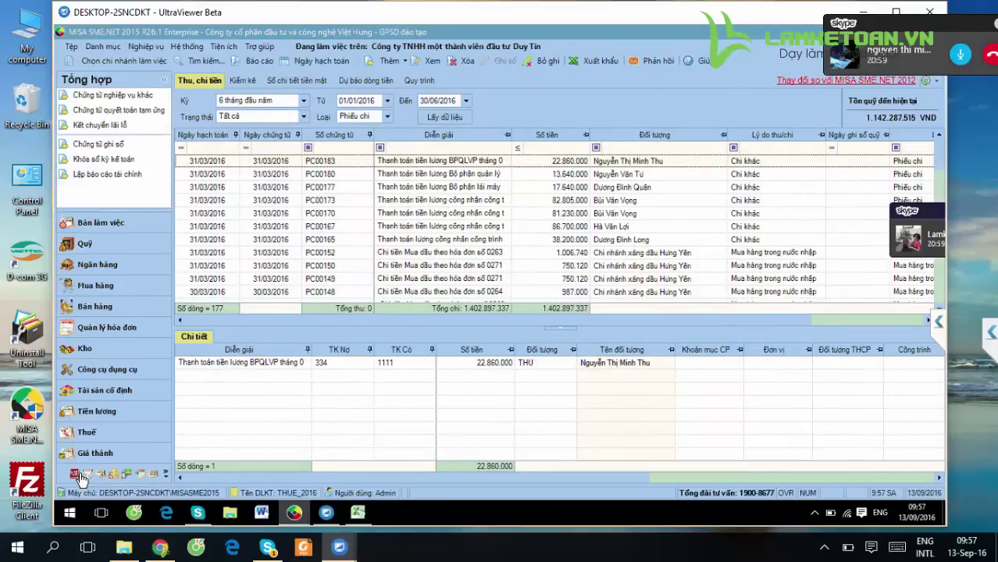
pyautogui.click(87, 431)
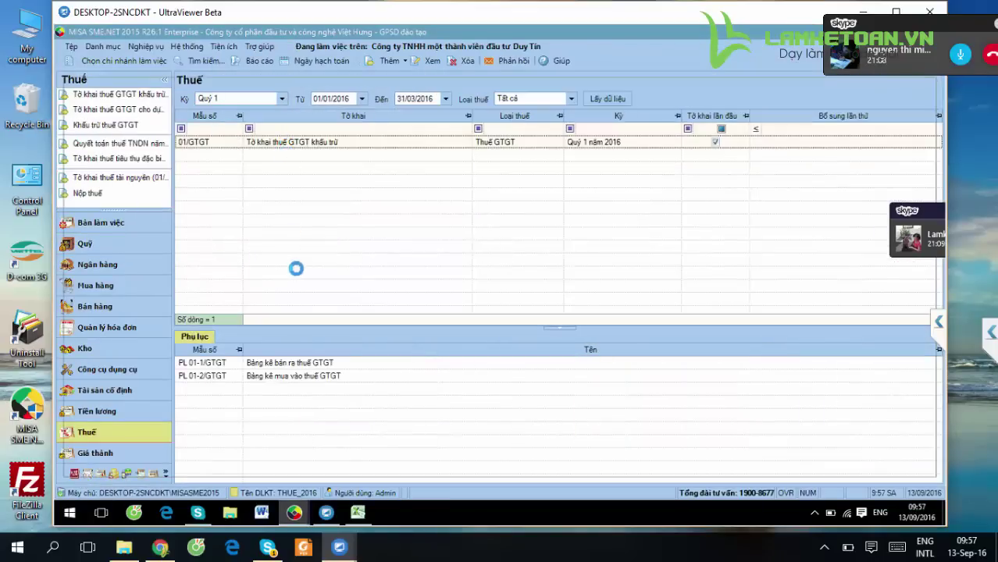
pyautogui.doubleClick(291, 145)
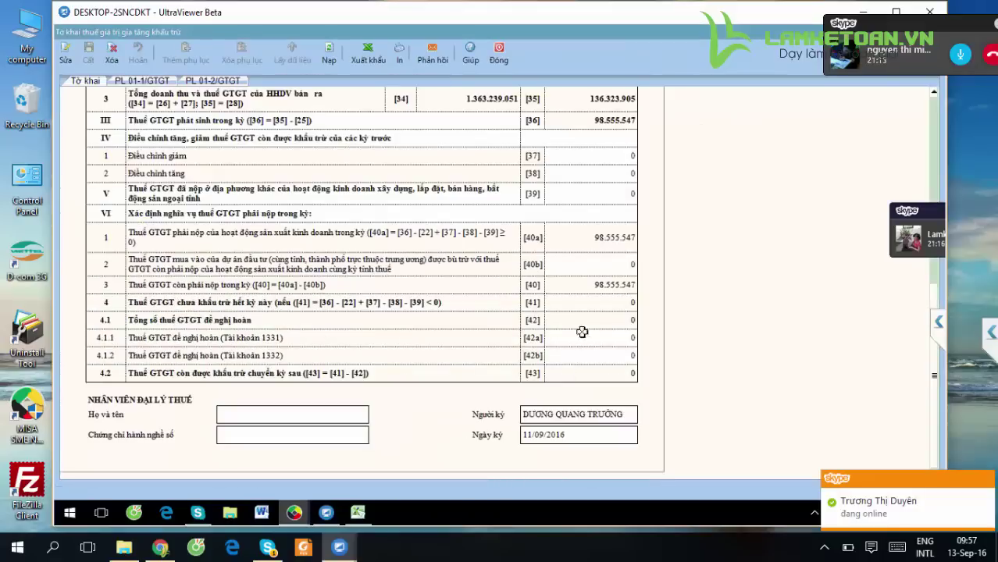
pyautogui.scroll(2, 586, 310)
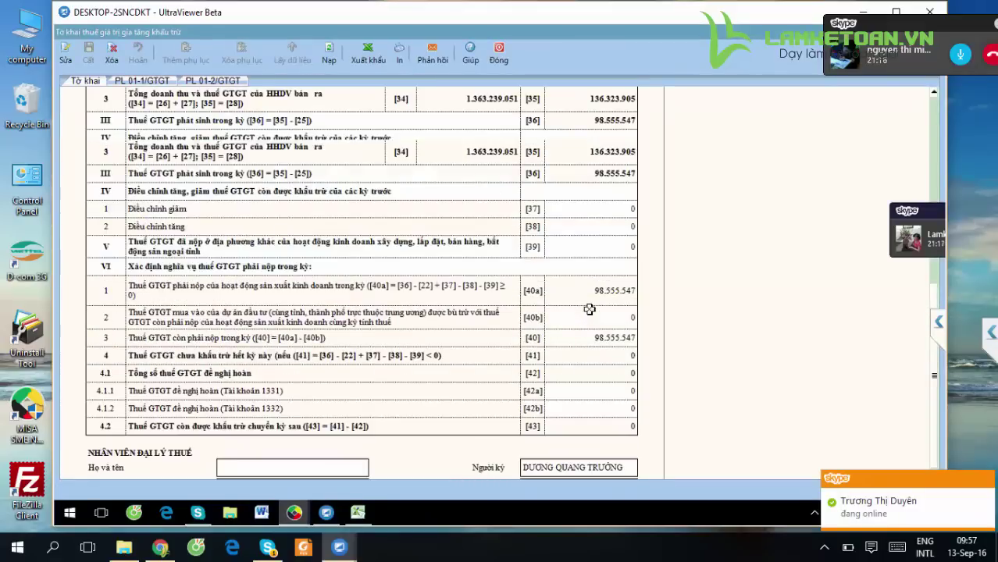
pyautogui.click(985, 478)
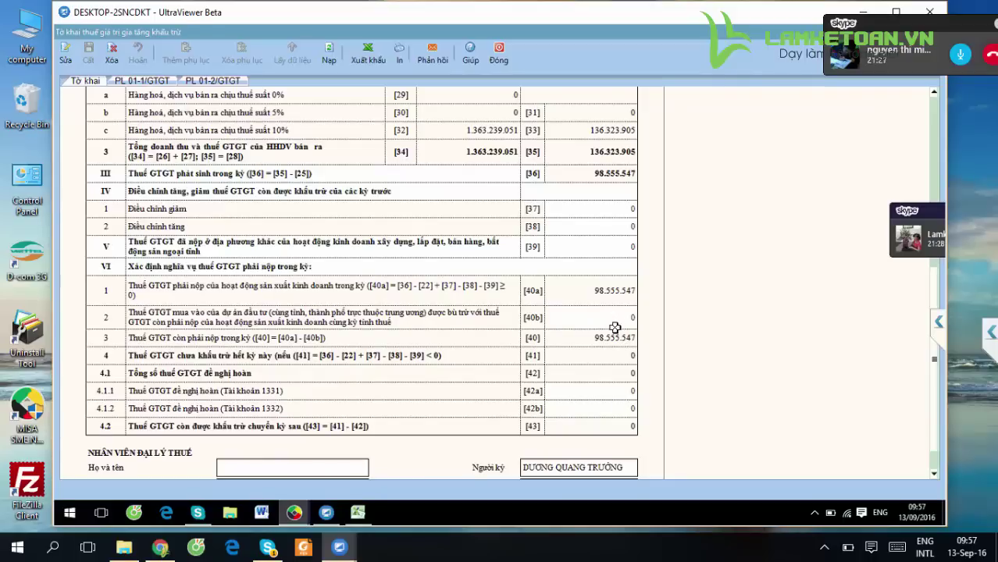
# Switch to the Excel trial balance and check the closing debit and credit balances of account 133
pyautogui.click(358, 512)
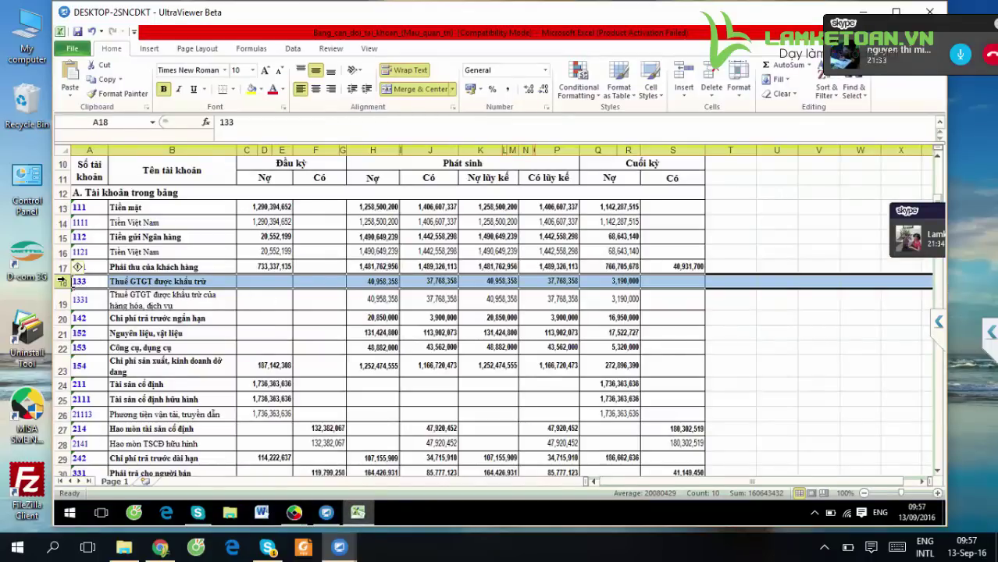
pyautogui.click(599, 281)
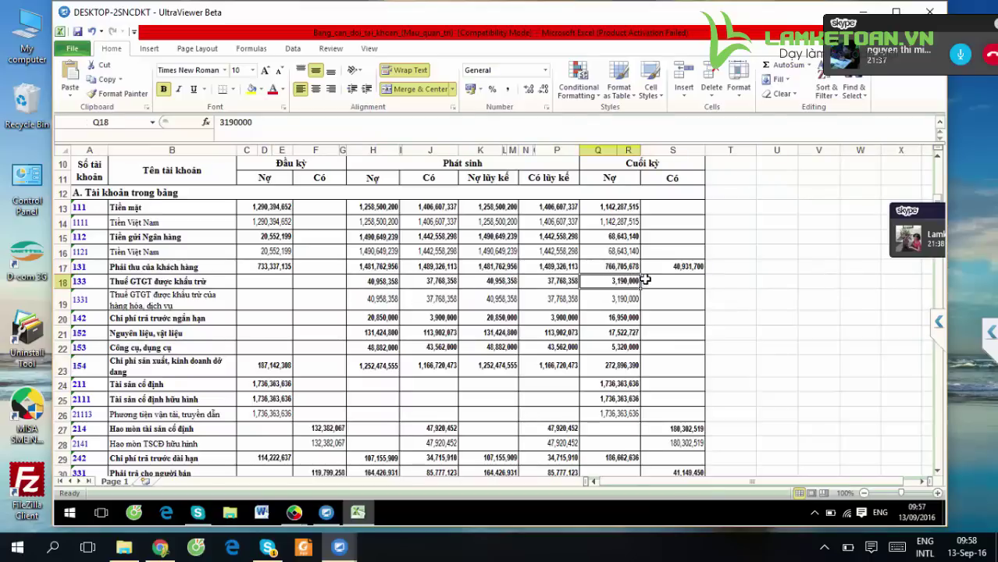
pyautogui.moveTo(630, 280); pyautogui.dragTo(651, 281)
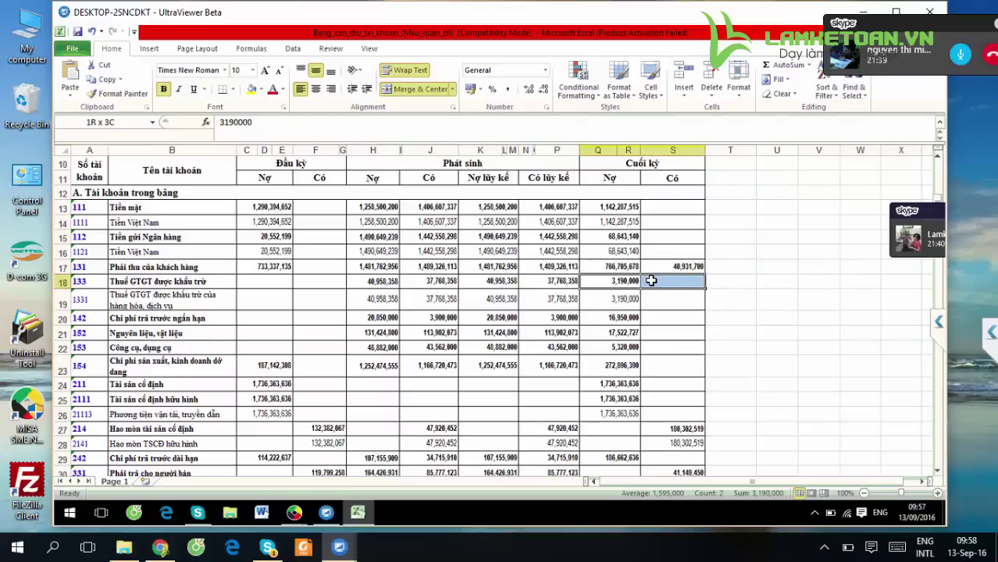
pyautogui.click(625, 291)
pyautogui.click(619, 281)
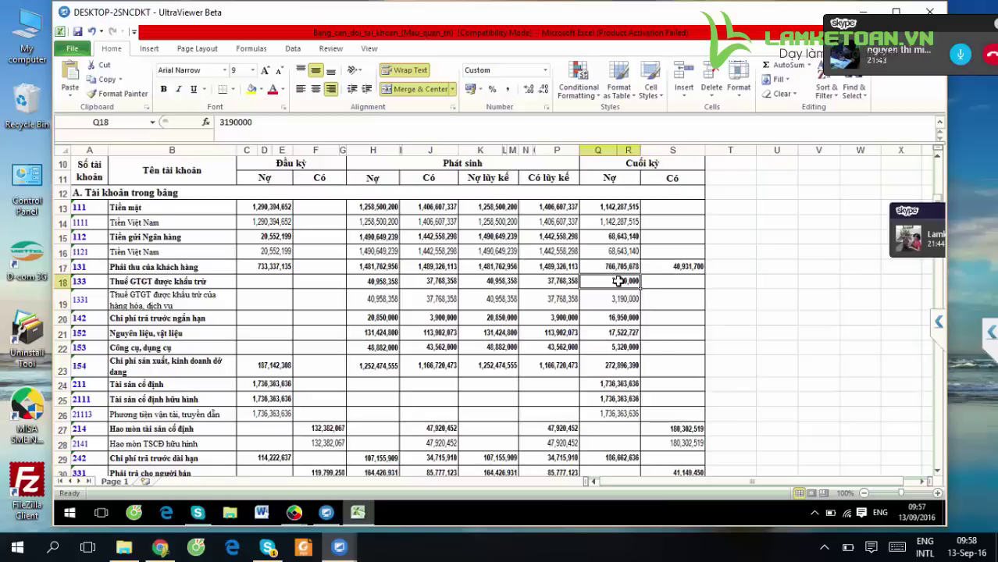
pyautogui.keyDown('shift'); pyautogui.click(651, 280); pyautogui.keyUp('shift')
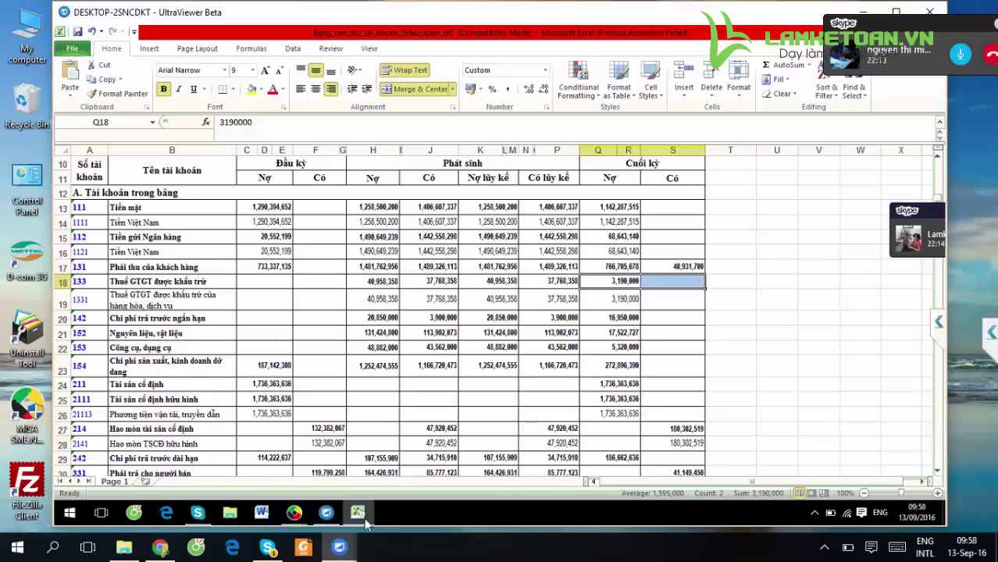
pyautogui.moveTo(293, 513)
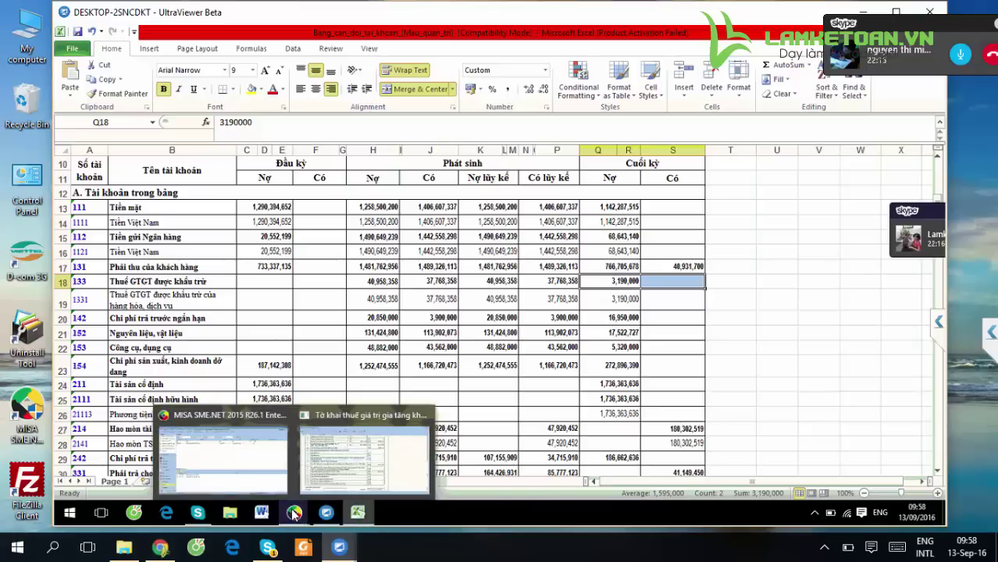
pyautogui.click(681, 344)
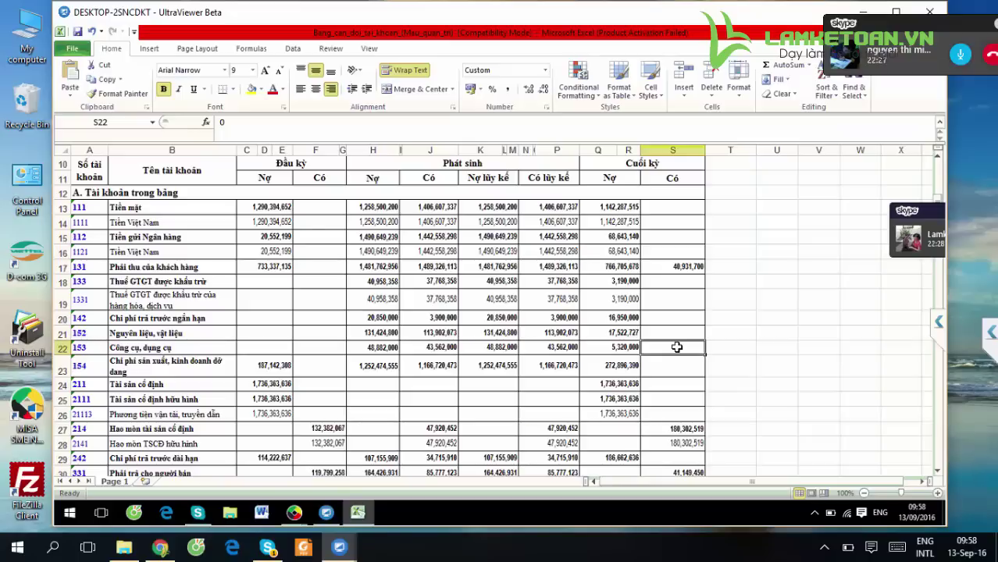
pyautogui.click(679, 213)
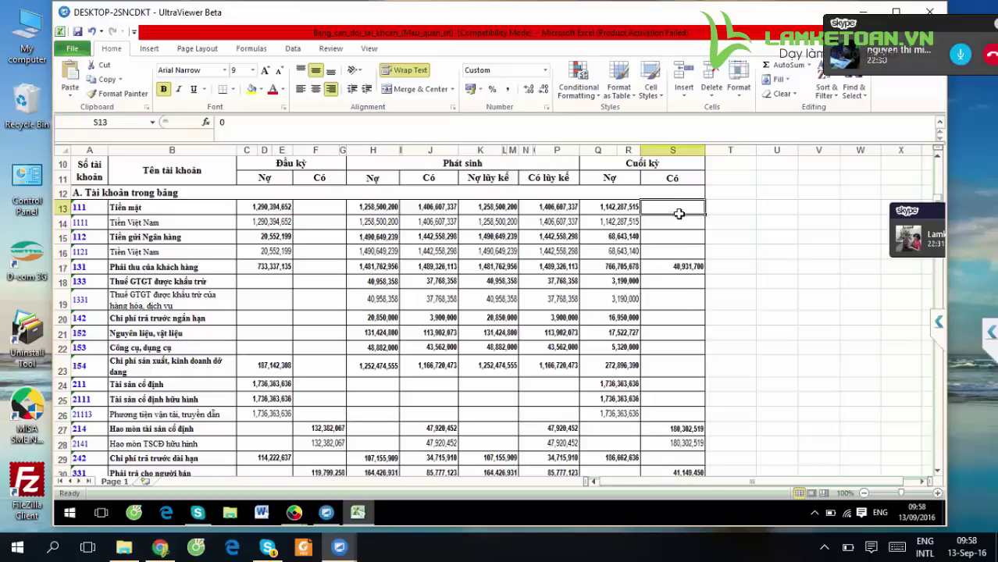
pyautogui.moveTo(678, 213); pyautogui.dragTo(668, 420)
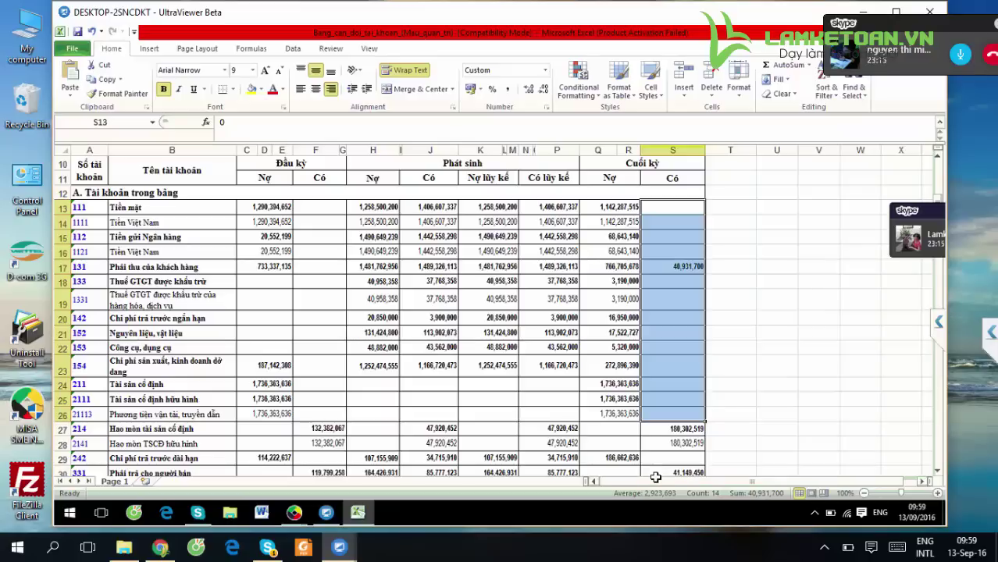
pyautogui.click(671, 337)
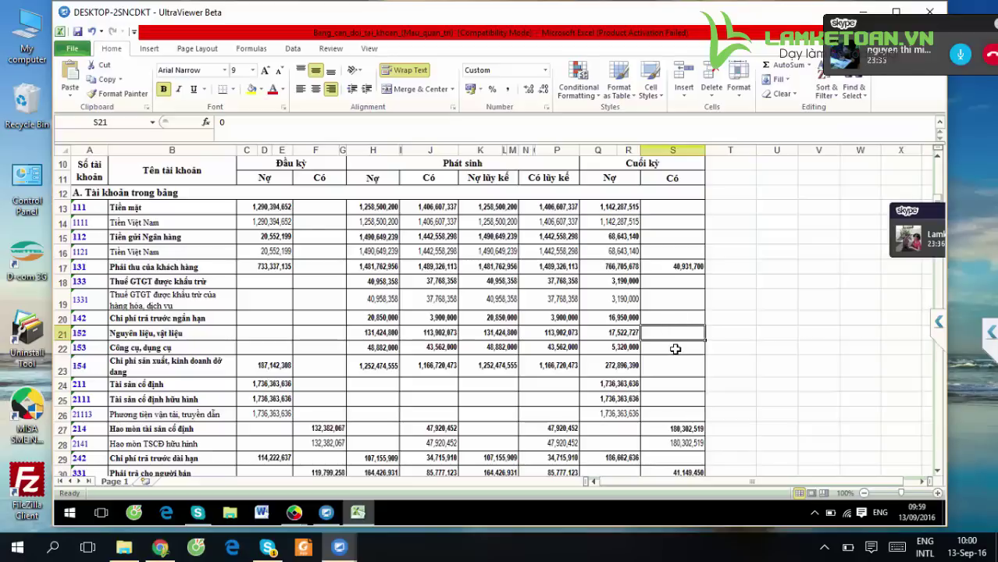
pyautogui.click(675, 349)
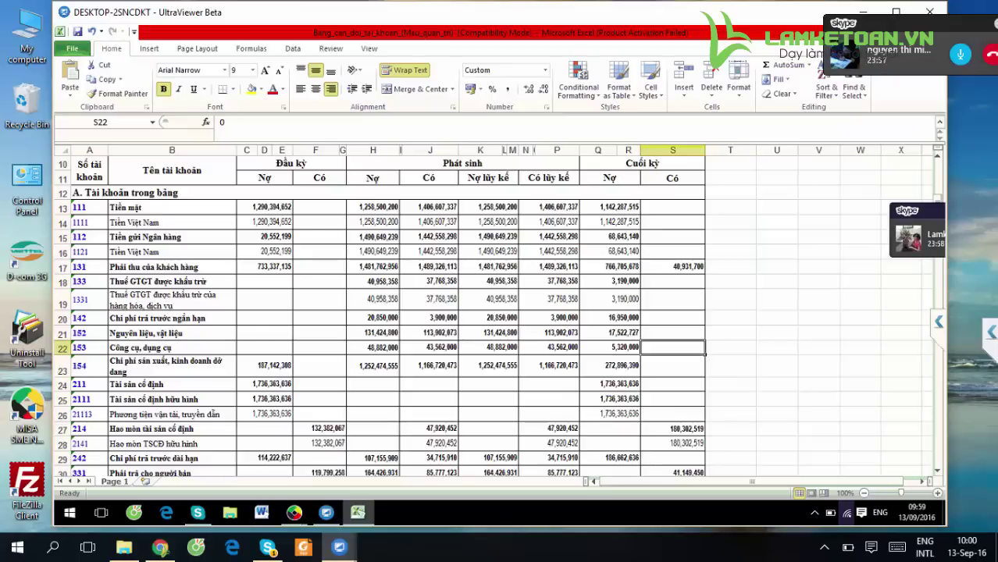
# Note a sample accrual entry beside the trial balance from V19: "no 642" with amount 1000000 and "co 335" below it
pyautogui.click(819, 299)
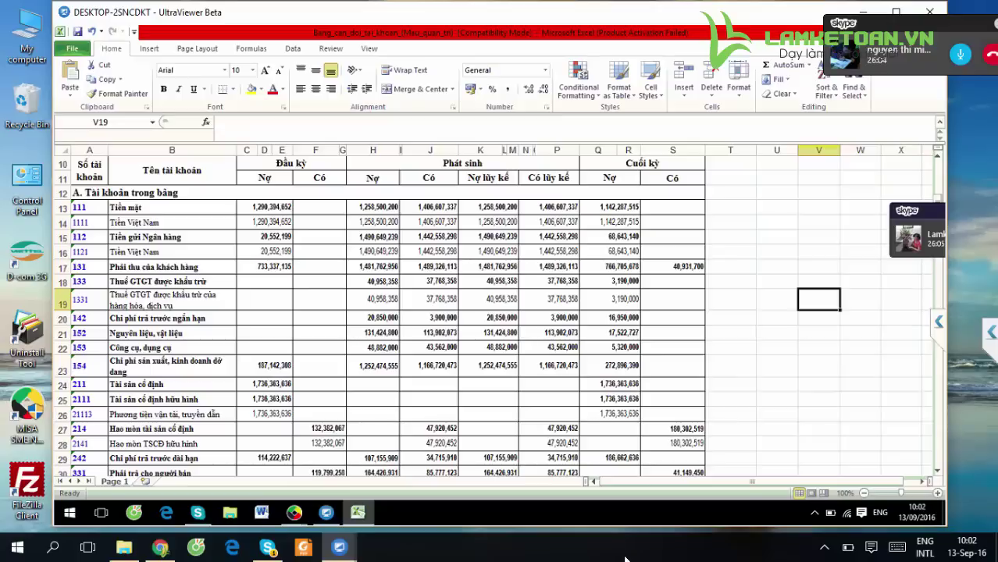
pyautogui.write('no 642')
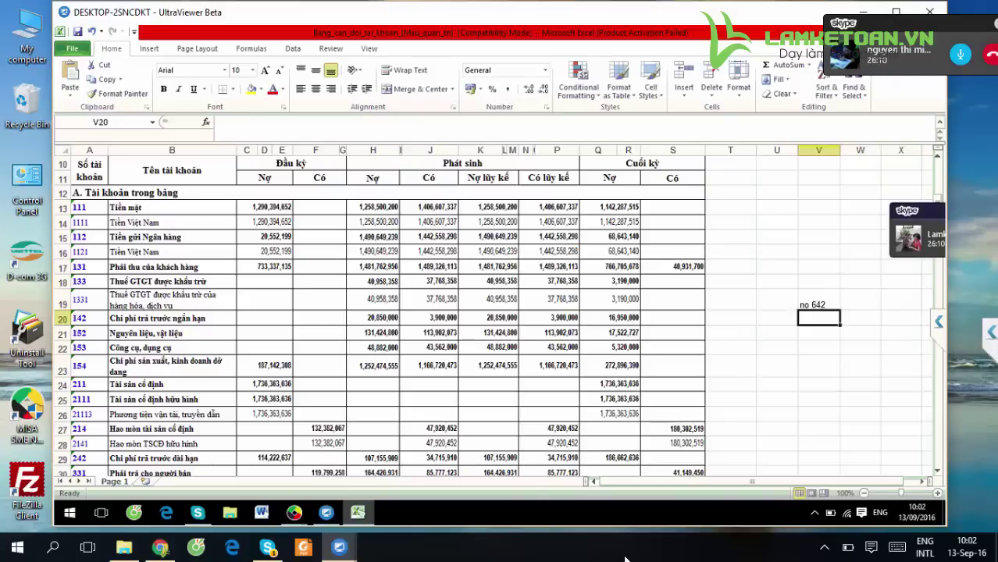
pyautogui.press('Return')
pyautogui.write('co 335')
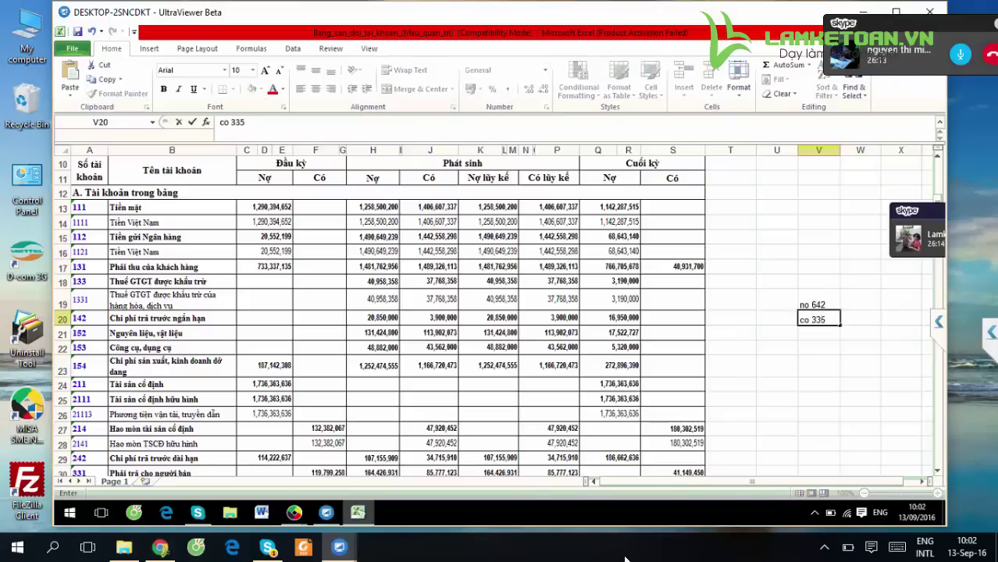
pyautogui.hotkey('ctrl', 'Return')
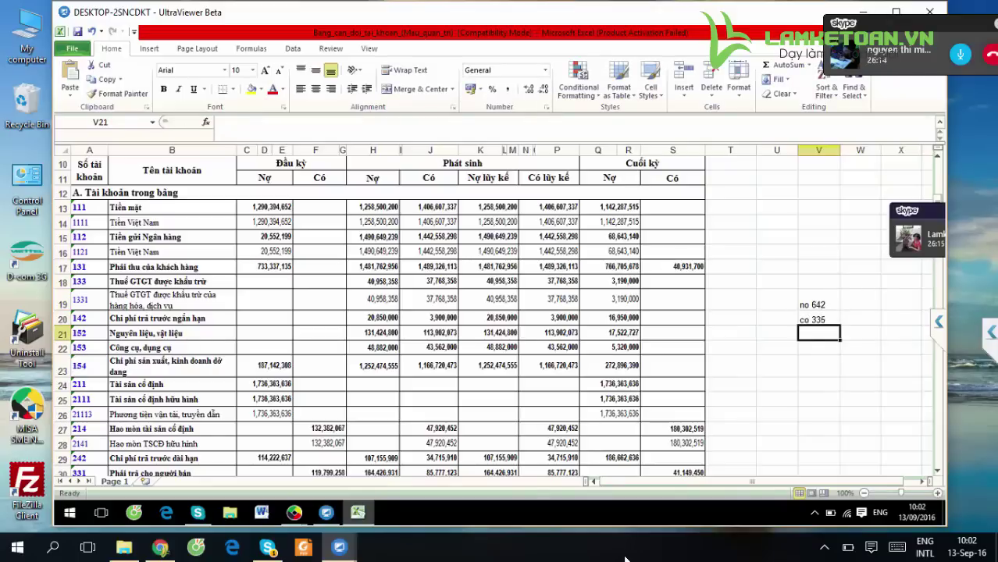
pyautogui.press('Up')
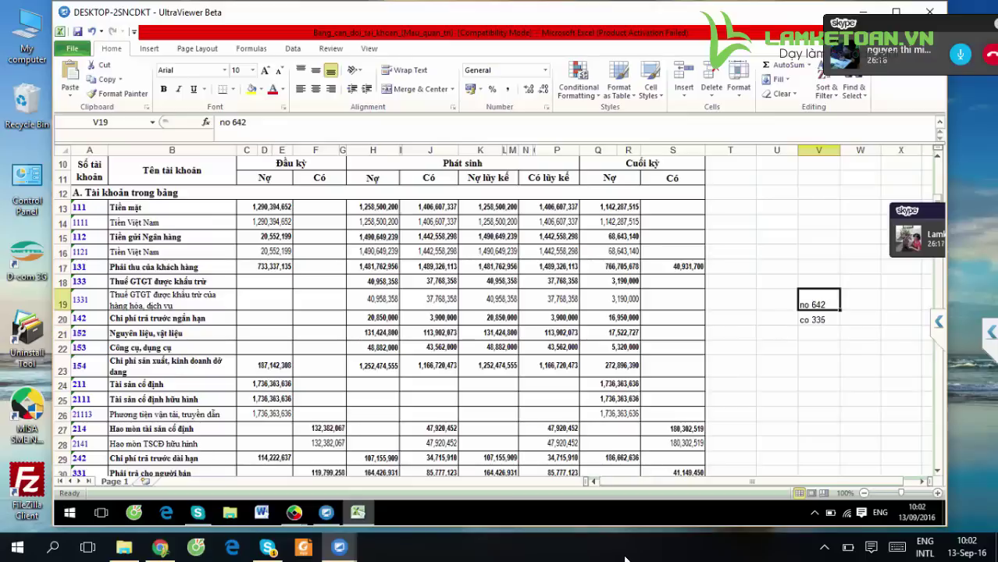
pyautogui.press('Right')
pyautogui.write('1000000')
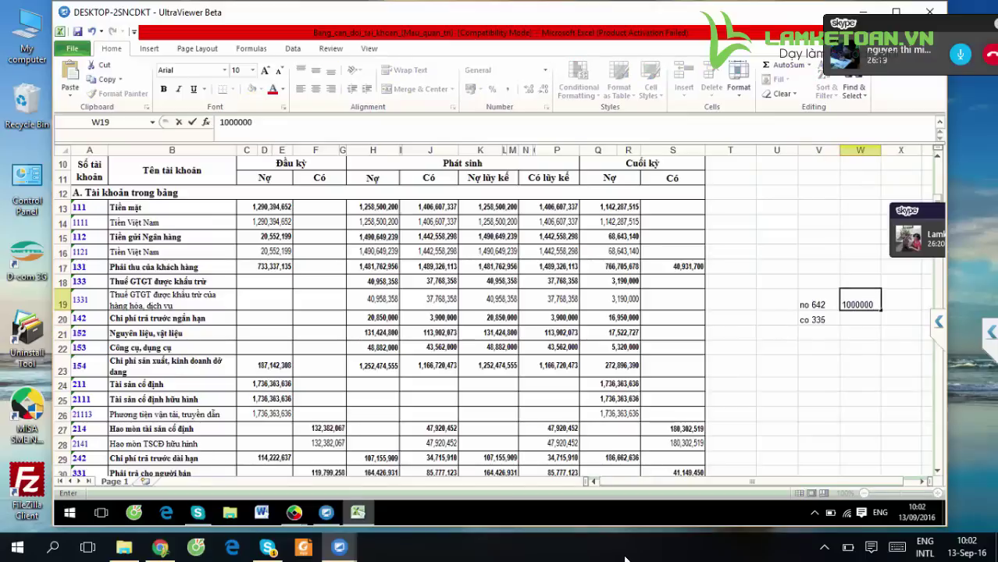
pyautogui.press('Return')
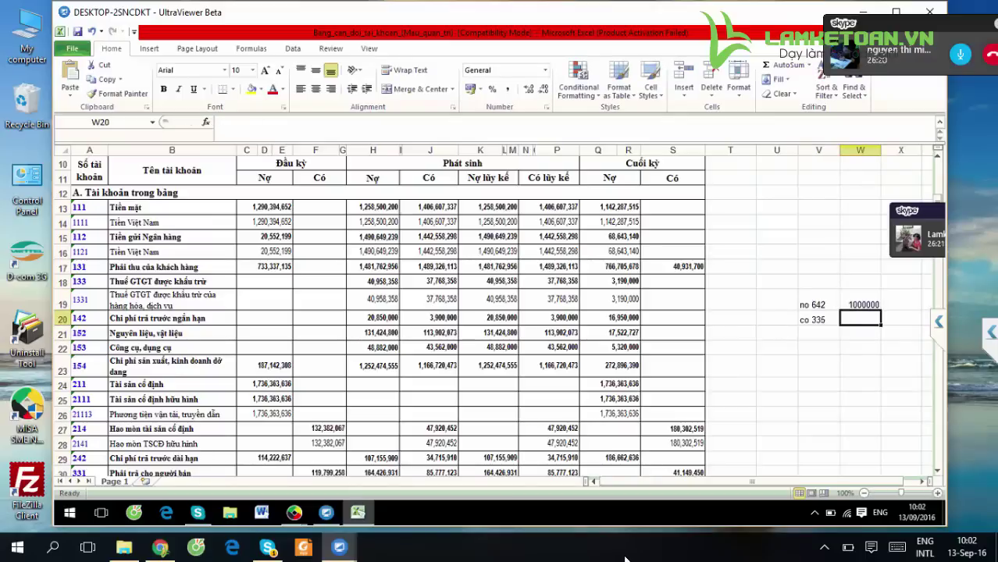
# Enter the accounts of a second sample entry in V22:V24: "no 335", "no 133" and "co 111"
pyautogui.press('Down')
pyautogui.press('Down')
pyautogui.press('Left')
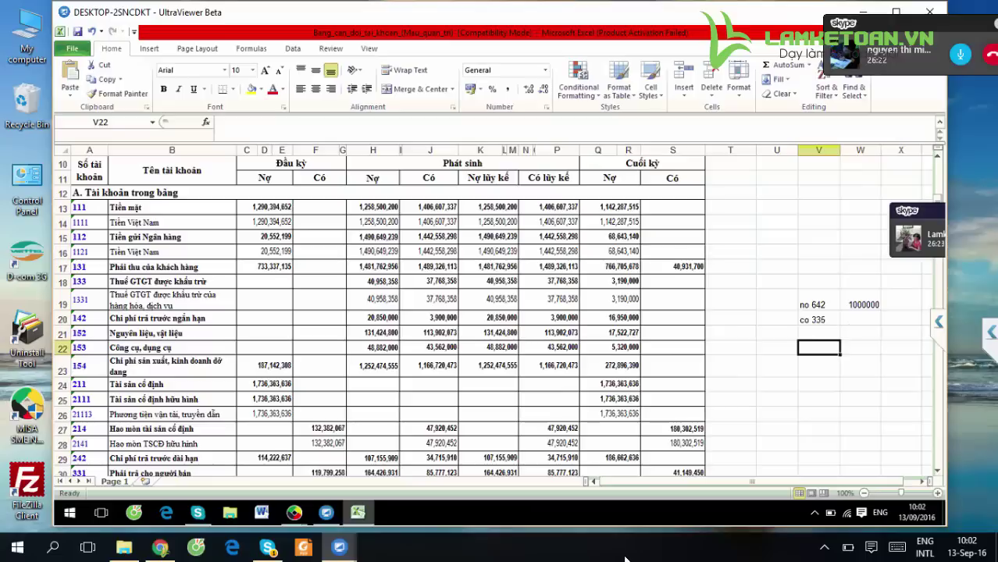
pyautogui.write('no 335')
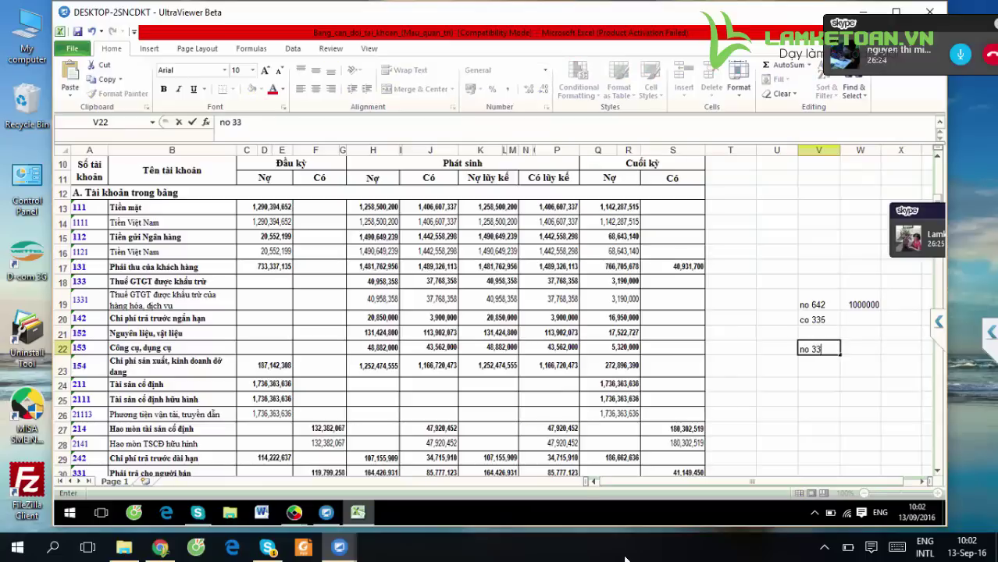
pyautogui.press('Return')
pyautogui.write('no 133')
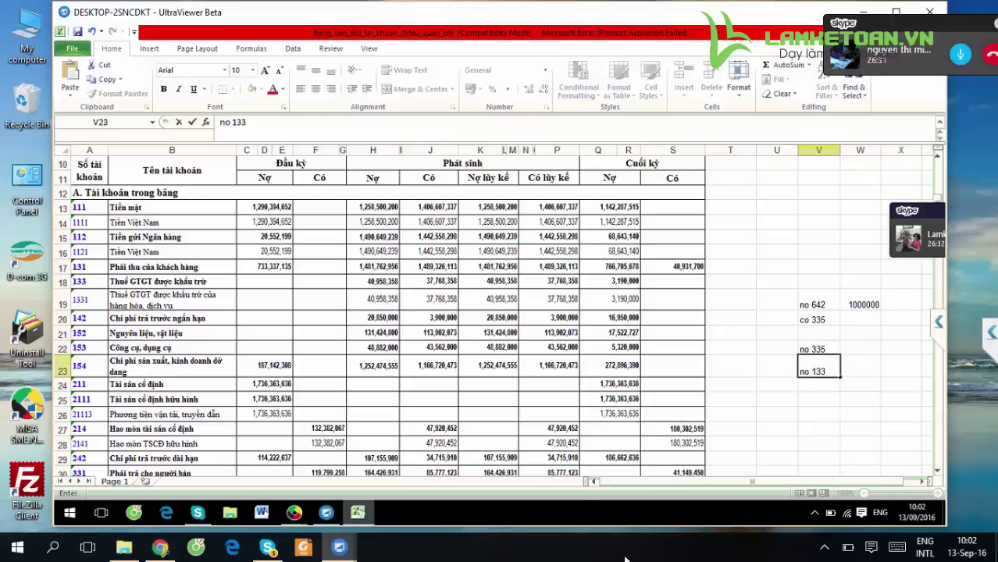
pyautogui.press('Return')
pyautogui.write('co 111')
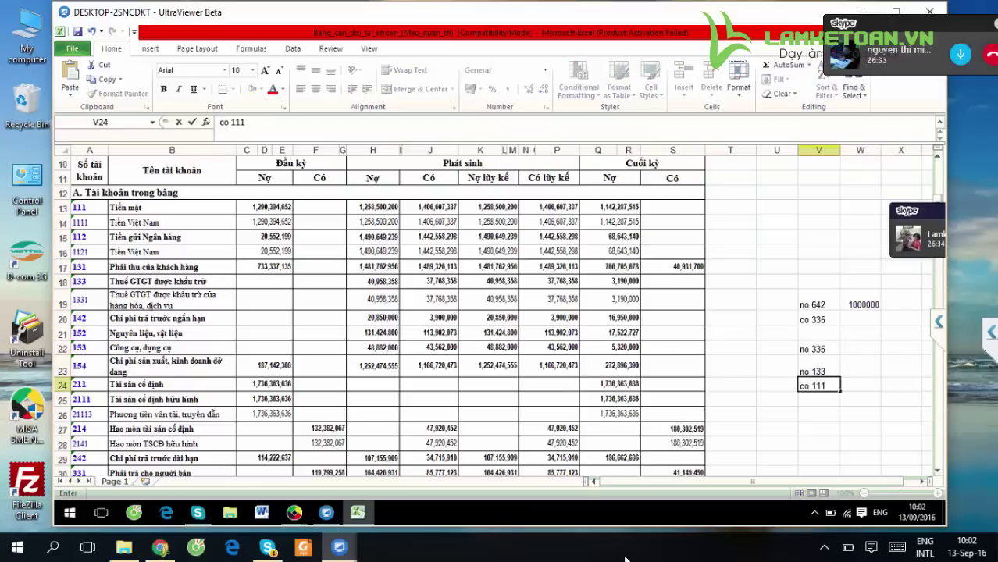
# Fill in the second sample entry's amounts in W22:W24: 1000000 for 335, 100000 for 133 and 1100000 for 111
pyautogui.click(852, 346)
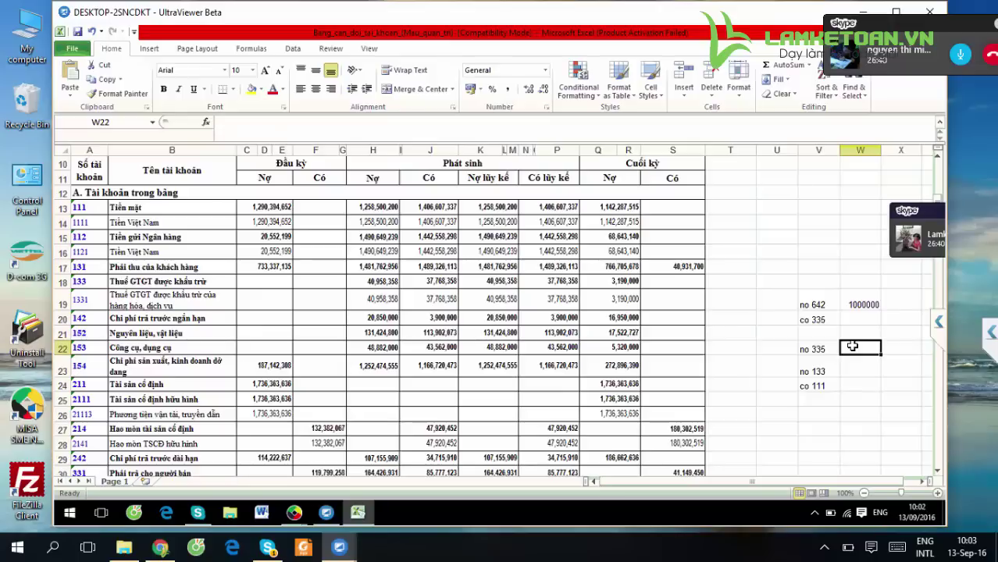
pyautogui.write('1000000')
pyautogui.press('Return')
pyautogui.write('100000')
pyautogui.press('Return')
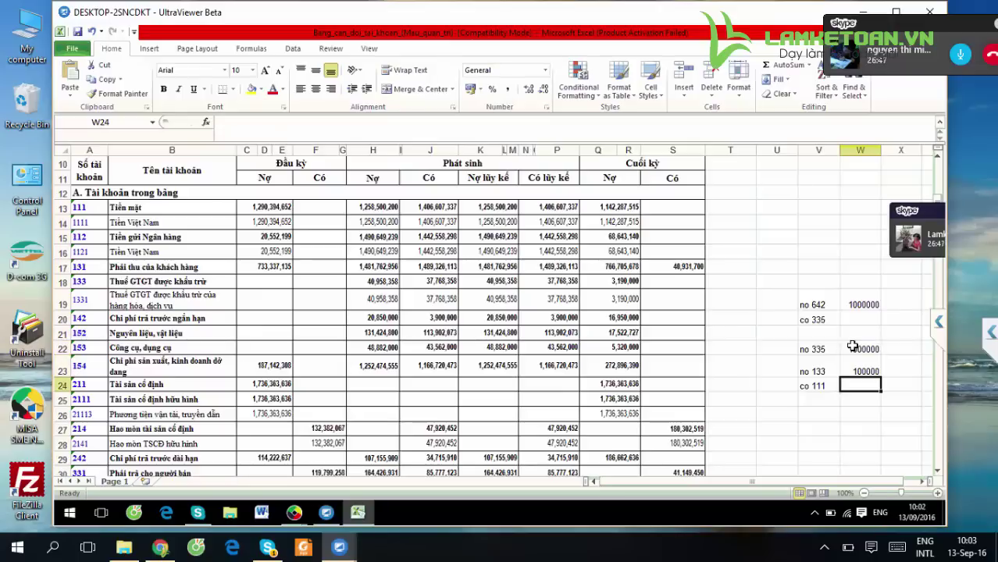
pyautogui.write('1100000')
pyautogui.press('Return')
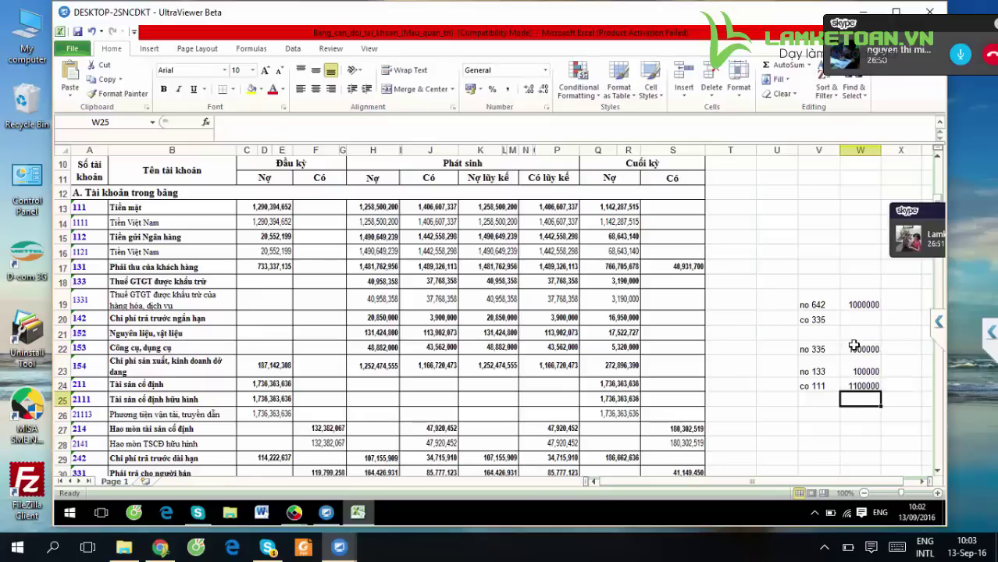
# Walk through both sample entries, comparing the 642/335 accrual with the 335, 133 and 111 lines of the payment entry
pyautogui.click(862, 305)
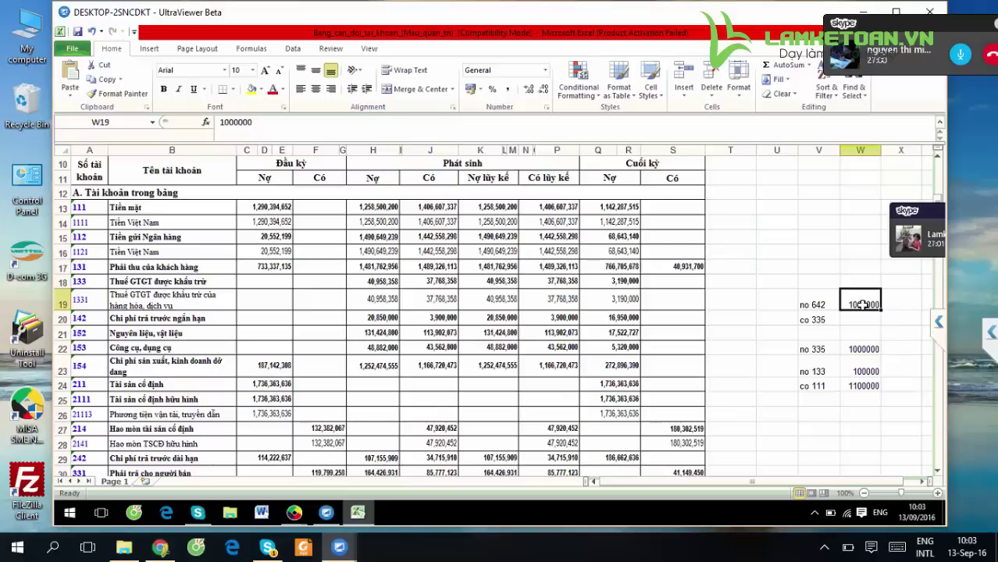
pyautogui.press('Down')
pyautogui.press('Down')
pyautogui.press('Down')
pyautogui.press('Left')
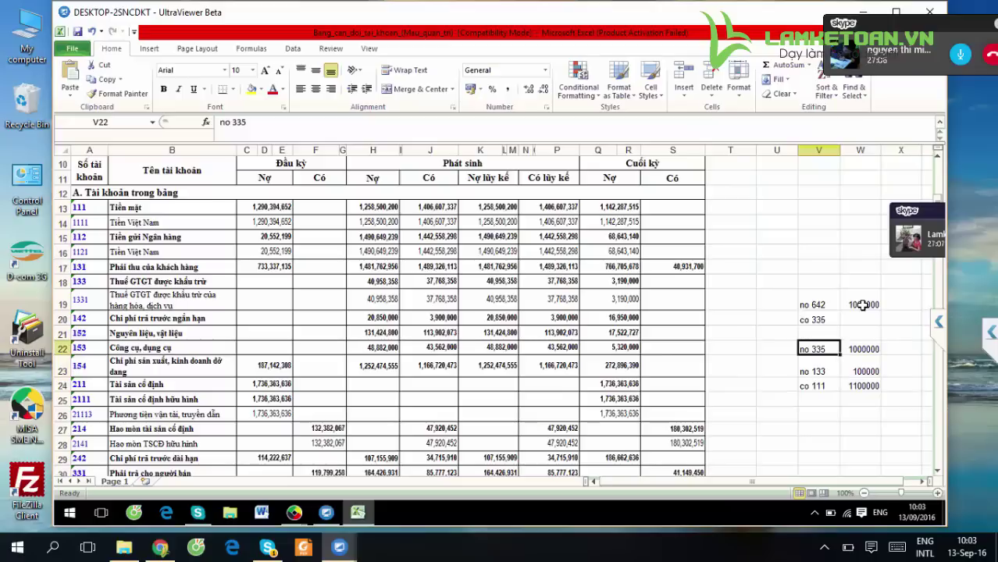
pyautogui.press('Up')
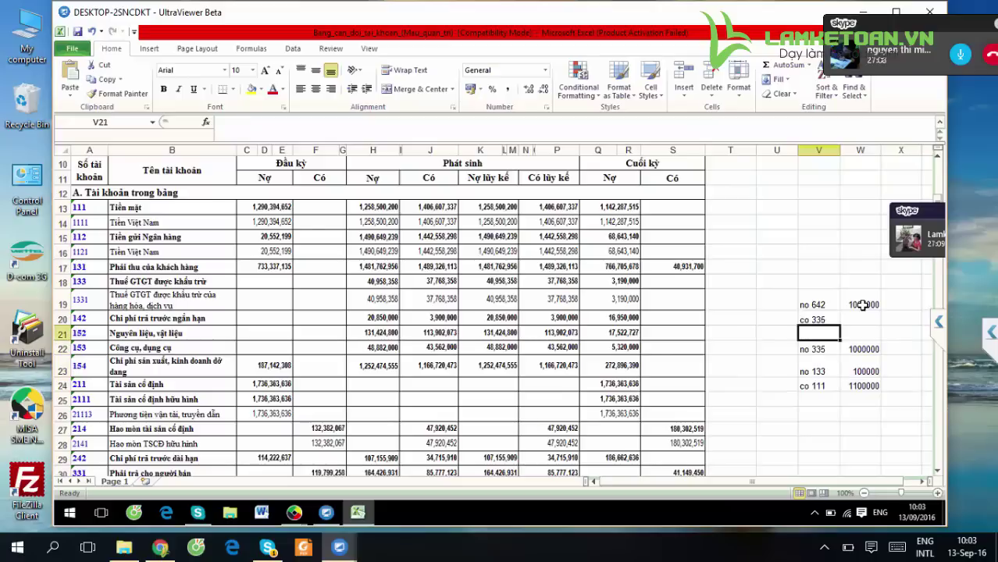
pyautogui.press('Down')
pyautogui.press('Down')
pyautogui.press('Down')
pyautogui.press('Down')
pyautogui.press('Down')
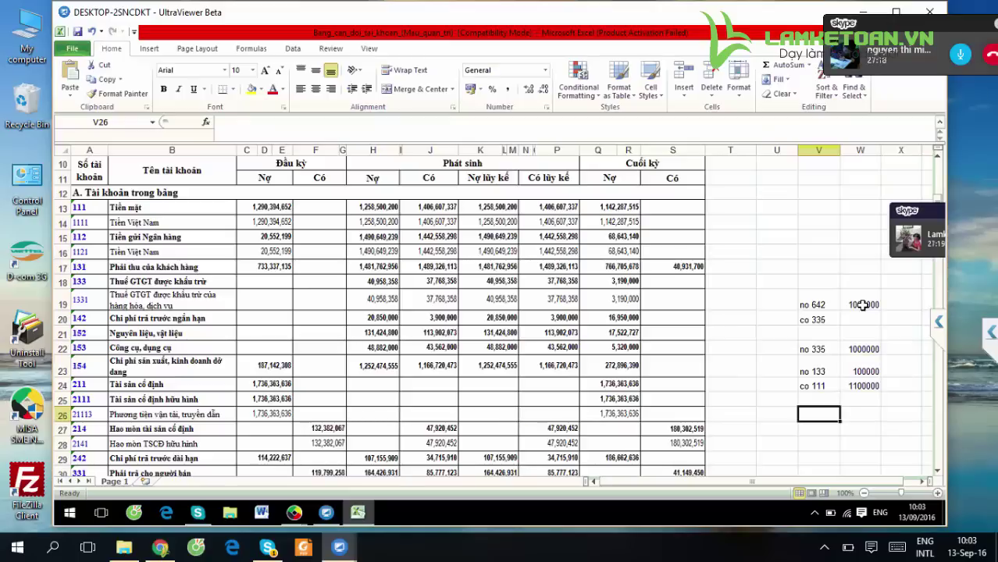
pyautogui.click(820, 366)
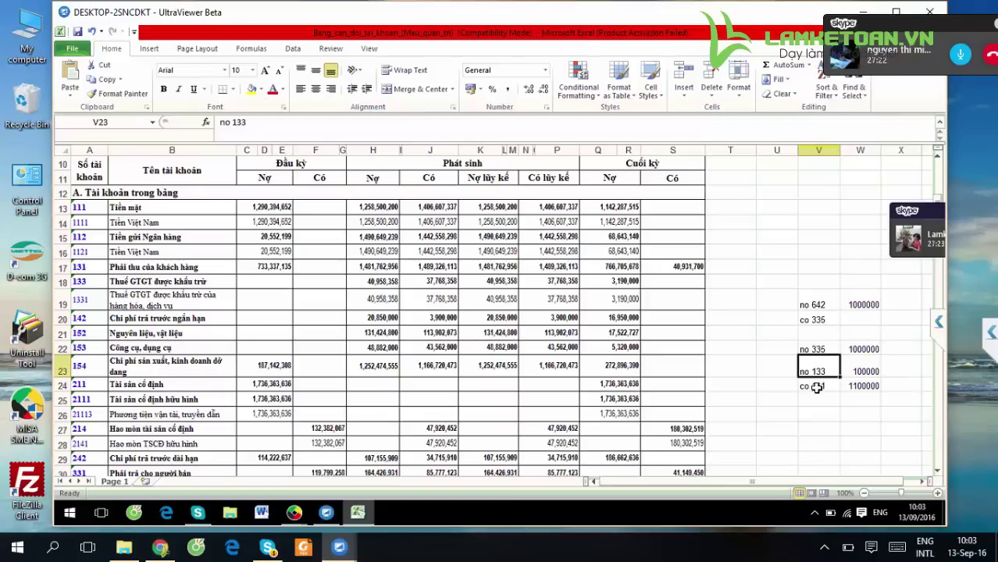
pyautogui.click(815, 388)
pyautogui.click(796, 430)
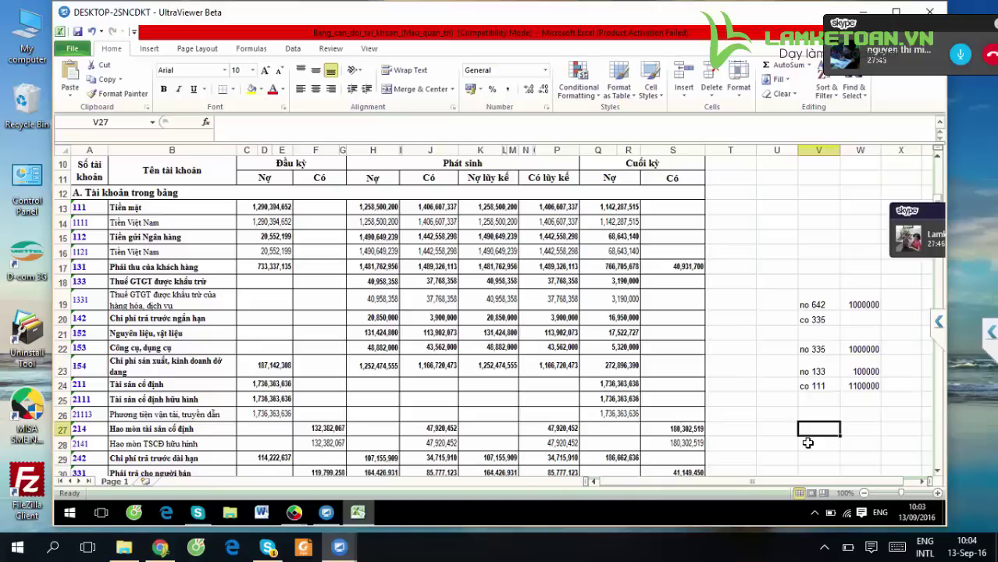
pyautogui.press('Down')
pyautogui.press('Down')
pyautogui.press('Down')
pyautogui.press('Up')
pyautogui.press('Up')
pyautogui.press('Up')
pyautogui.press('Up')
pyautogui.press('Up')
pyautogui.press('Up')
pyautogui.press('Up')
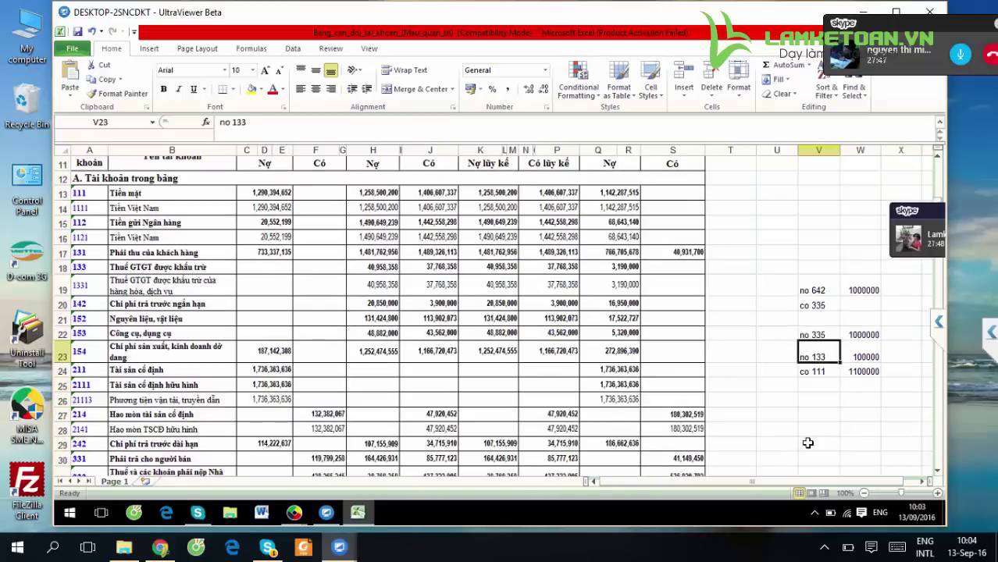
pyautogui.press('Up')
pyautogui.press('Up')
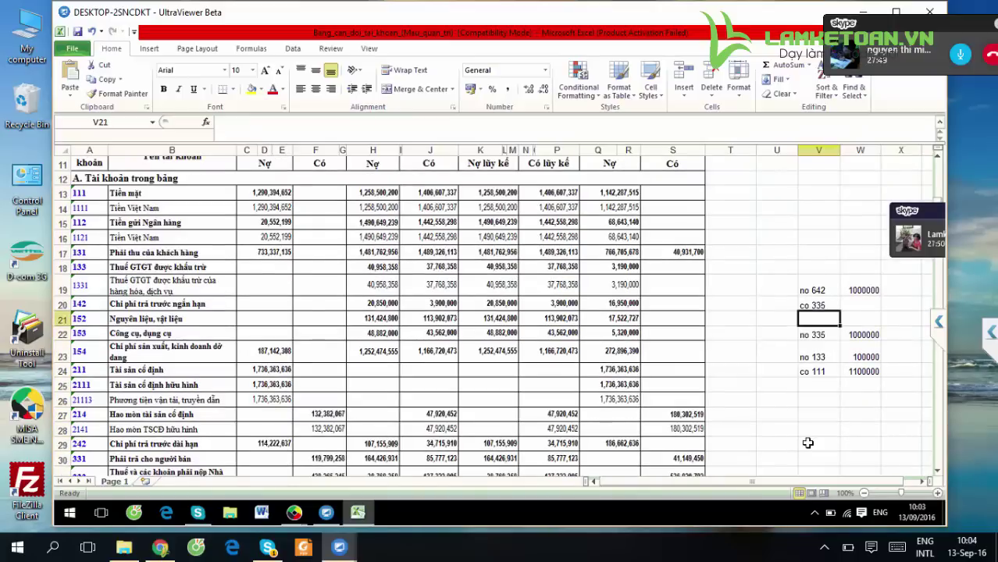
pyautogui.press('Up')
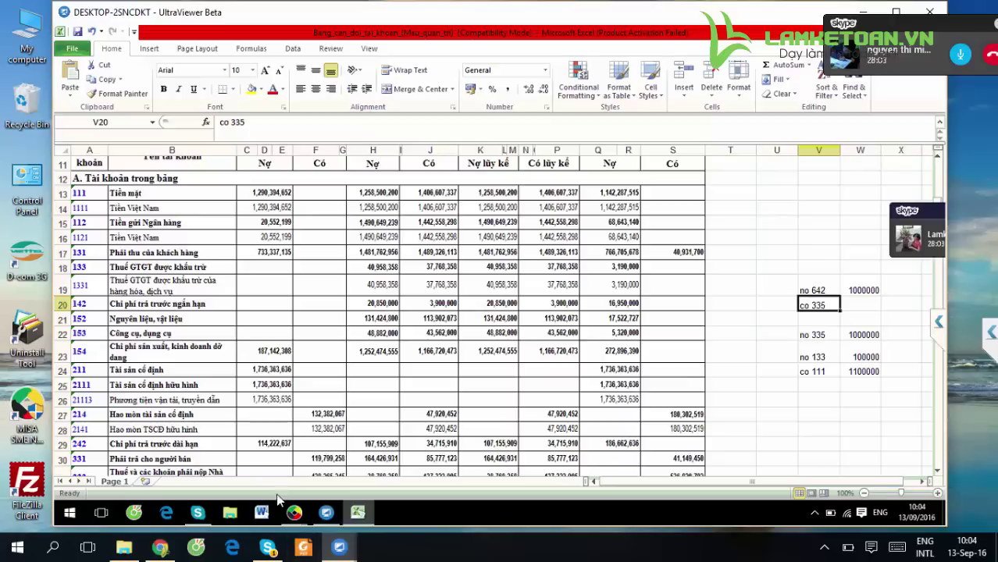
# Switch to MISA and close the VAT declaration
pyautogui.click(295, 513)
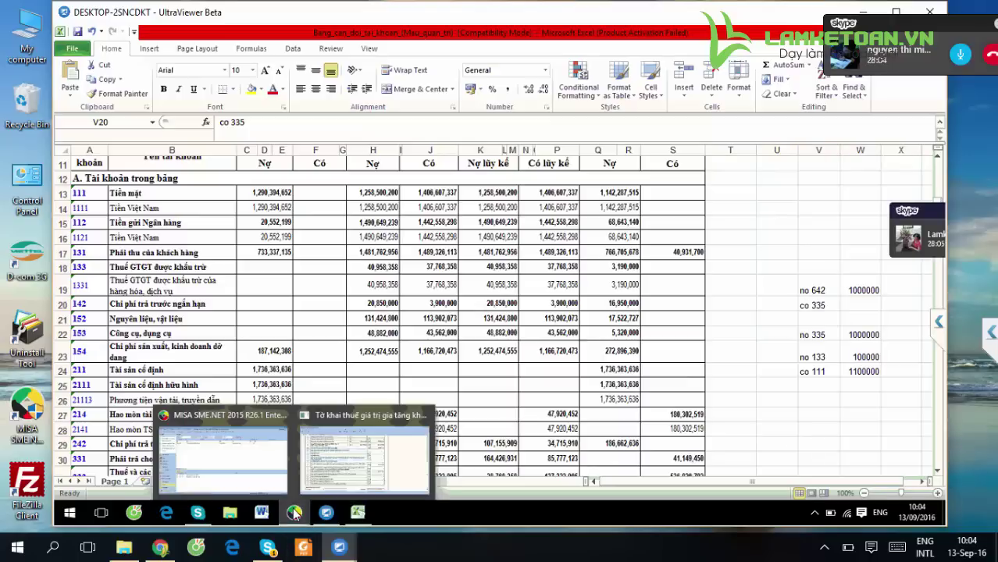
pyautogui.click(349, 450)
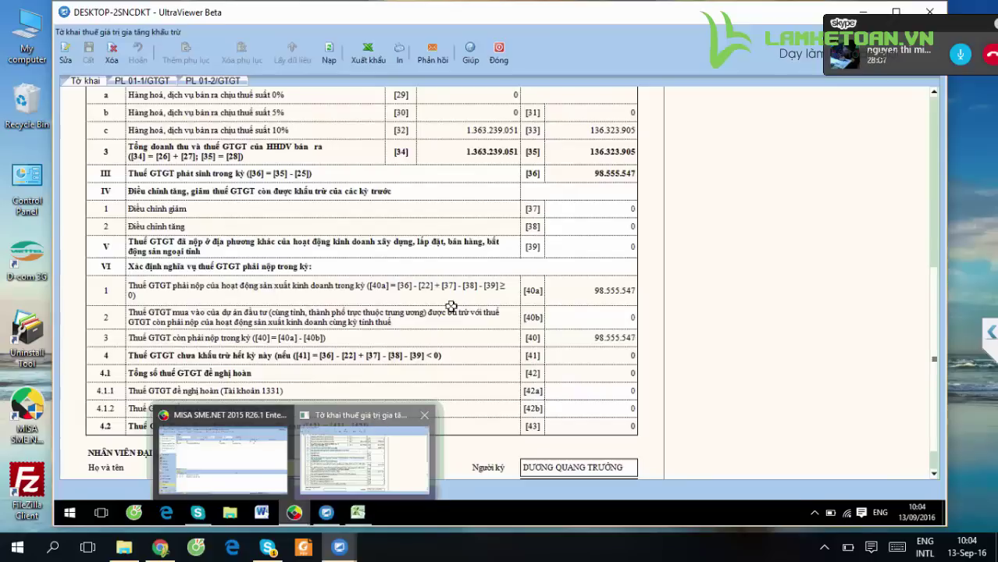
pyautogui.click(500, 55)
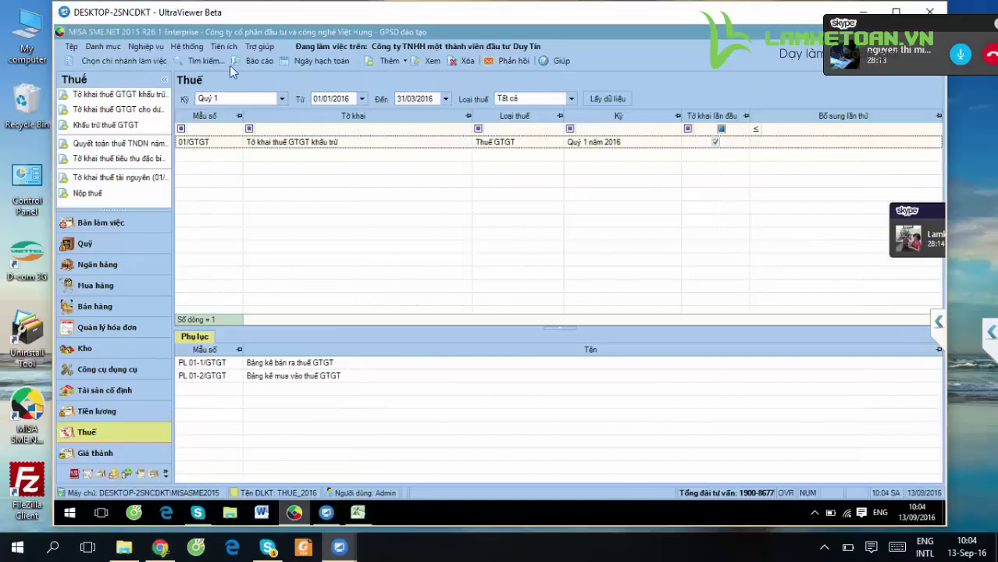
# Generate the cash fund detail ledger report (Sổ kế toán chi tiết quỹ tiền mặt) for account 1111 with the reporting period Quý 1
pyautogui.click(255, 60)
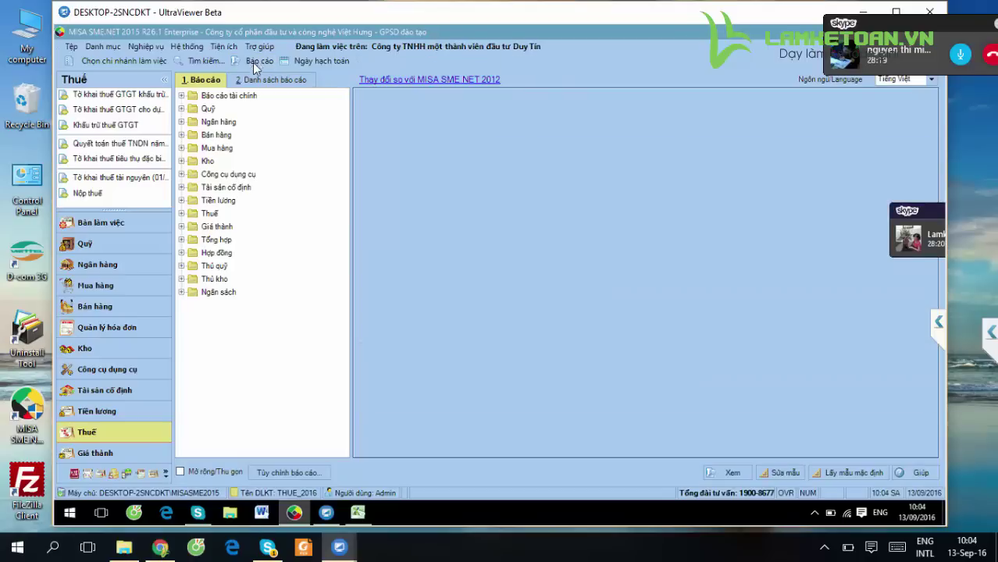
pyautogui.click(207, 109)
pyautogui.click(208, 109)
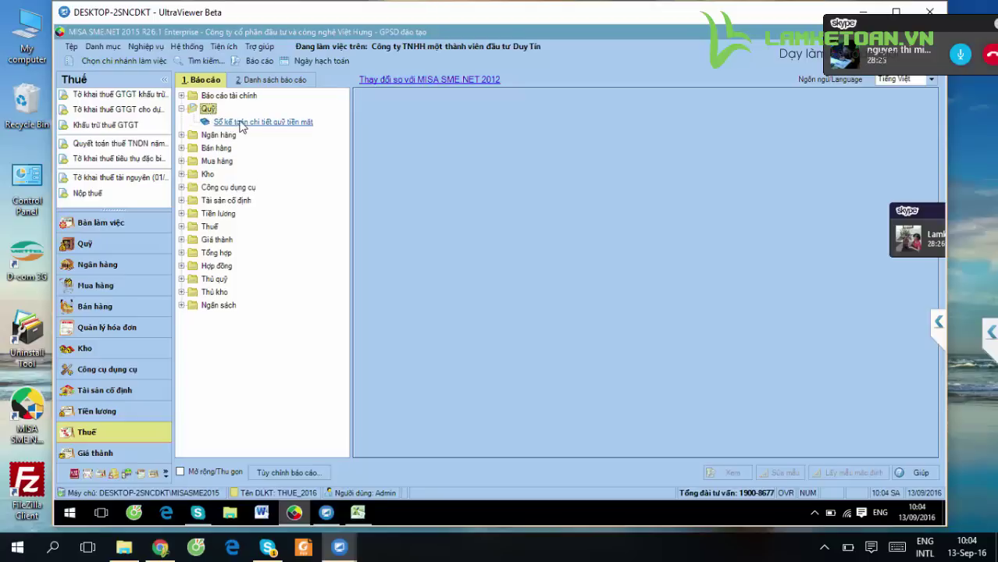
pyautogui.click(244, 125)
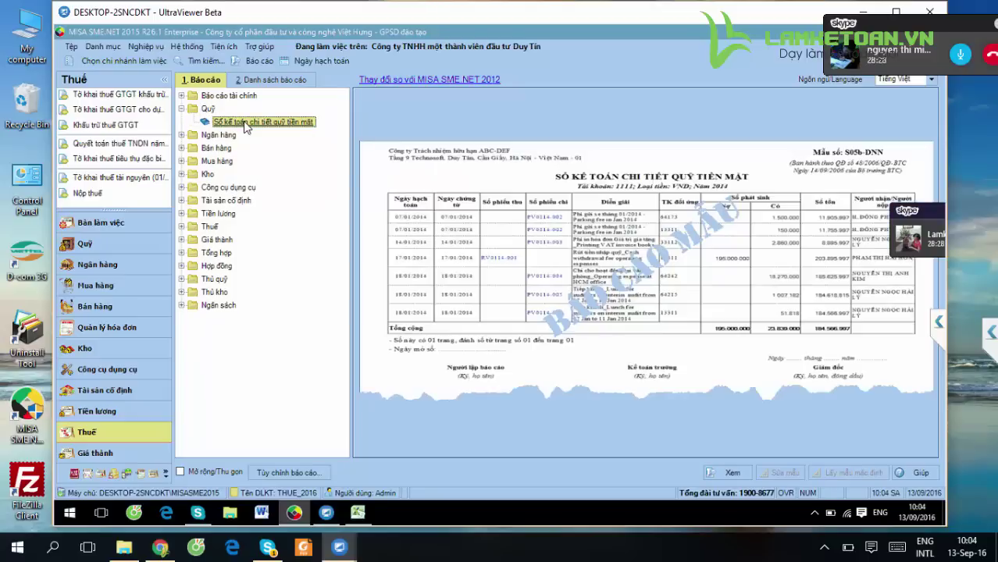
pyautogui.doubleClick(245, 124)
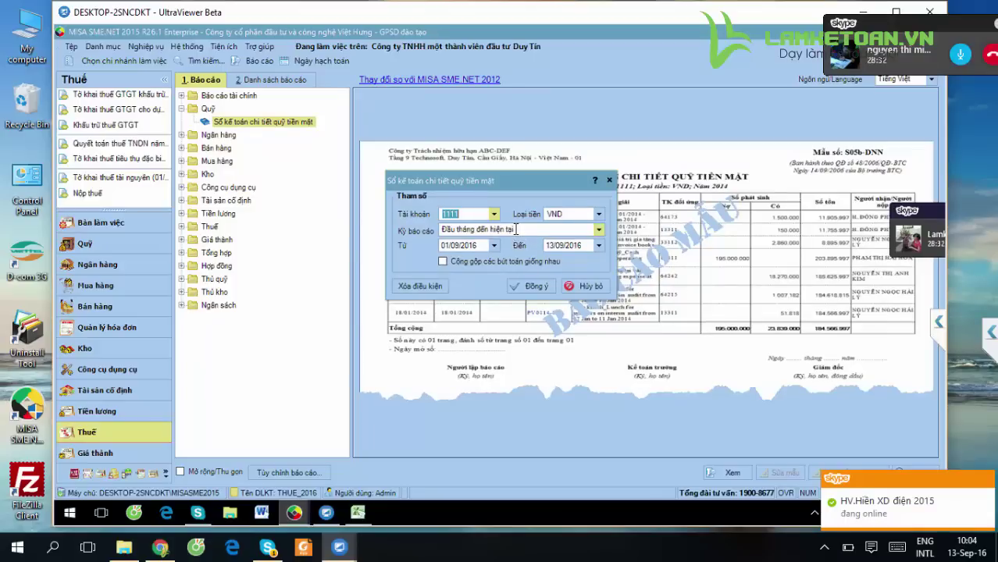
pyautogui.click(516, 229)
pyautogui.tripleClick(516, 228)
pyautogui.write('1')
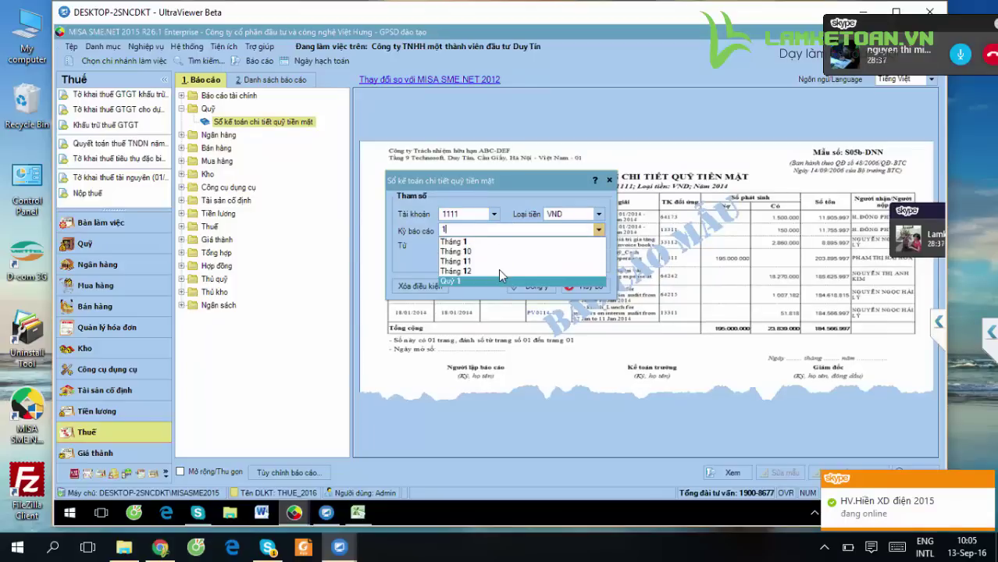
pyautogui.press('Return')
pyautogui.press('Return')
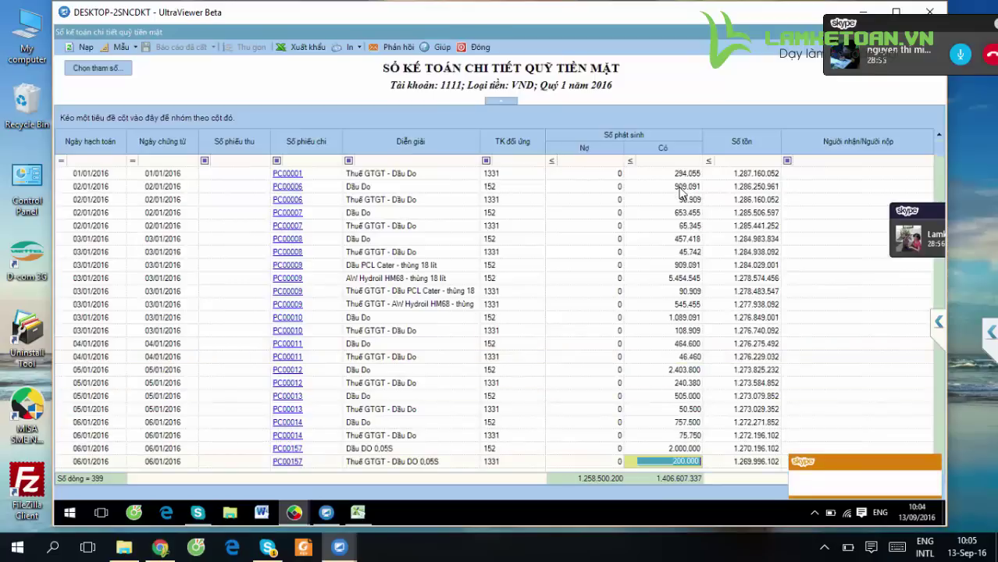
# Examine the account 1111 cash ledger's receipts, payments and running balance row by row from early January through 27/02/2016
pyautogui.press('Down')
pyautogui.press('Down')
pyautogui.press('Down')
pyautogui.press('Down')
pyautogui.press('Down')
pyautogui.press('Down')
pyautogui.press('Down')
pyautogui.press('Down')
pyautogui.press('Down')
pyautogui.press('Down')
pyautogui.press('Down')
pyautogui.press('Down')
pyautogui.press('Down')
pyautogui.press('Down')
pyautogui.press('Down')
pyautogui.press('Down')
pyautogui.press('Down')
pyautogui.press('Down')
pyautogui.press('Down')
pyautogui.press('Down')
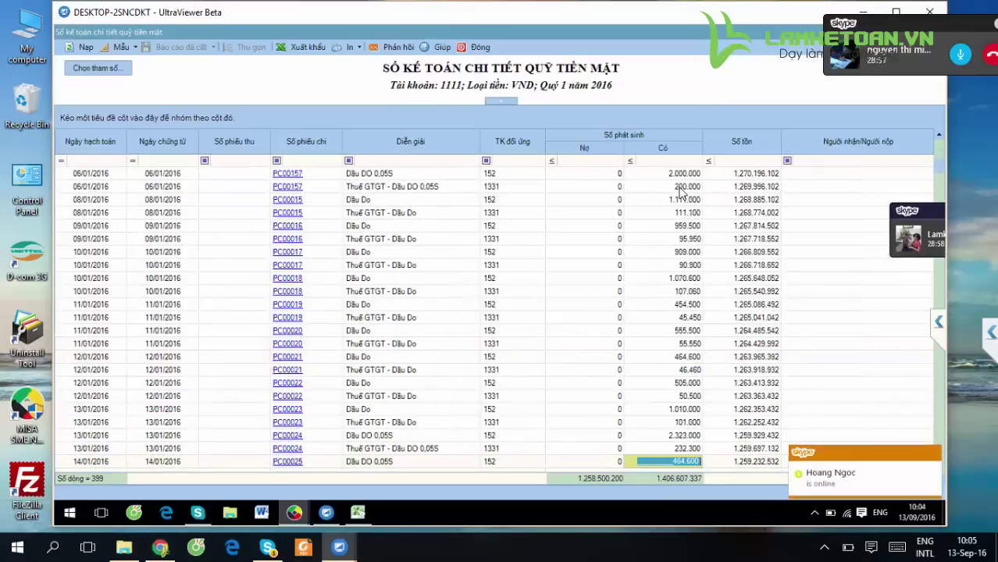
pyautogui.press('Down')
pyautogui.press('Down')
pyautogui.press('Down')
pyautogui.press('Down')
pyautogui.press('Down')
pyautogui.press('Down')
pyautogui.press('Down')
pyautogui.press('Down')
pyautogui.press('Down')
pyautogui.press('Down')
pyautogui.press('Down')
pyautogui.press('Down')
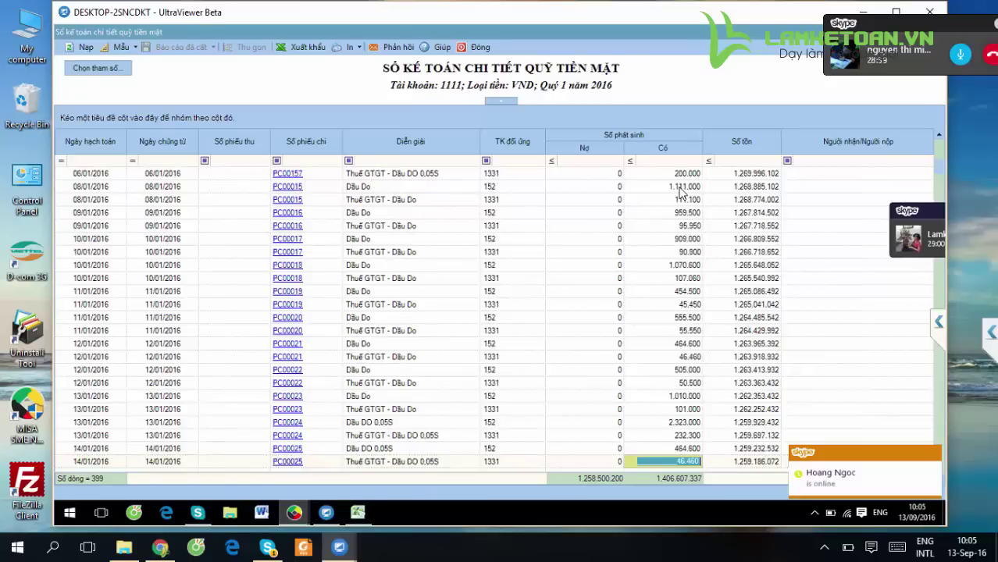
pyautogui.press('Down')
pyautogui.press('Down')
pyautogui.press('Down')
pyautogui.press('Down')
pyautogui.press('Down')
pyautogui.press('Down')
pyautogui.press('Down')
pyautogui.press('Down')
pyautogui.press('Down')
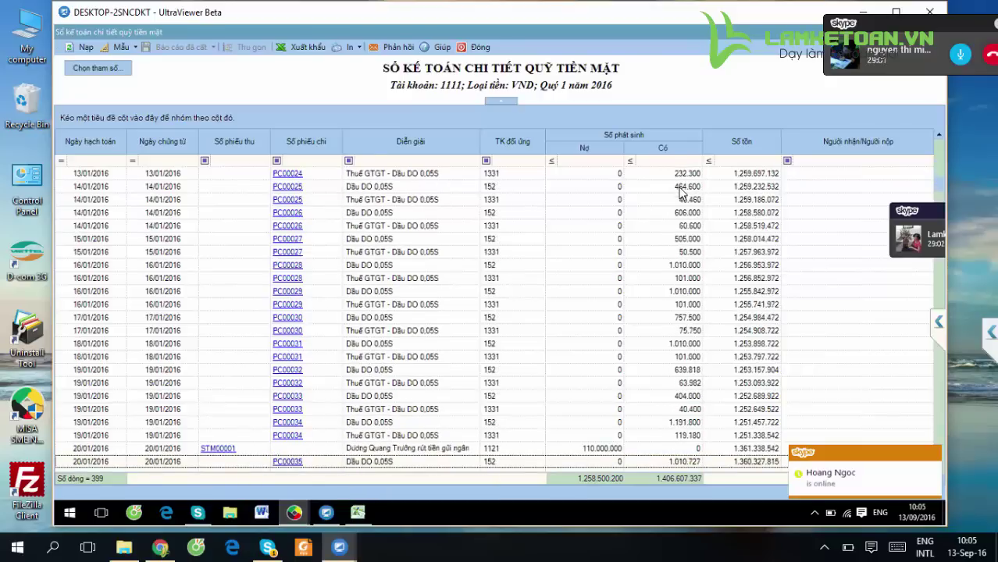
pyautogui.press('Down')
pyautogui.press('Down')
pyautogui.press('Down')
pyautogui.press('Down')
pyautogui.press('Down')
pyautogui.press('Down')
pyautogui.press('Down')
pyautogui.press('Down')
pyautogui.press('Down')
pyautogui.press('Down')
pyautogui.press('Down')
pyautogui.press('Down')
pyautogui.press('Down')
pyautogui.press('Down')
pyautogui.press('Down')
pyautogui.press('Down')
pyautogui.press('Down')
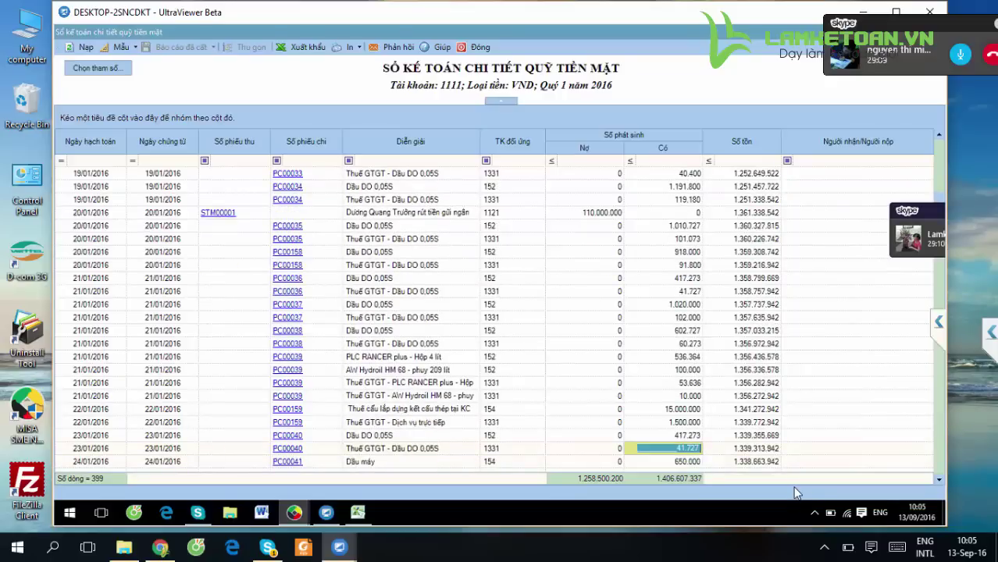
pyautogui.press('Up')
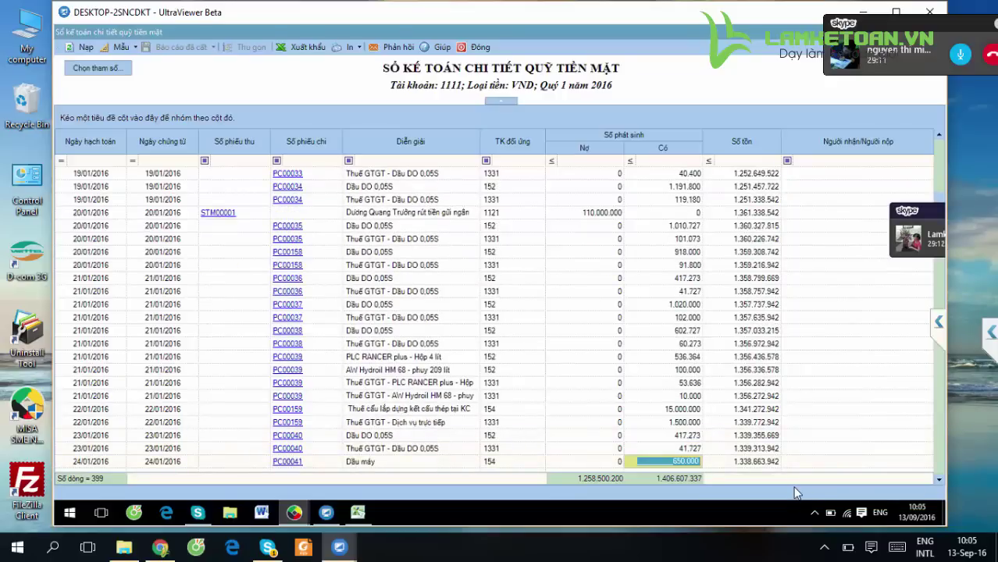
pyautogui.press('Down')
pyautogui.press('Down')
pyautogui.press('Down')
pyautogui.press('Down')
pyautogui.press('Down')
pyautogui.press('Down')
pyautogui.press('Down')
pyautogui.press('Down')
pyautogui.press('Down')
pyautogui.press('Down')
pyautogui.press('Down')
pyautogui.press('Down')
pyautogui.press('Down')
pyautogui.press('Down')
pyautogui.press('Down')
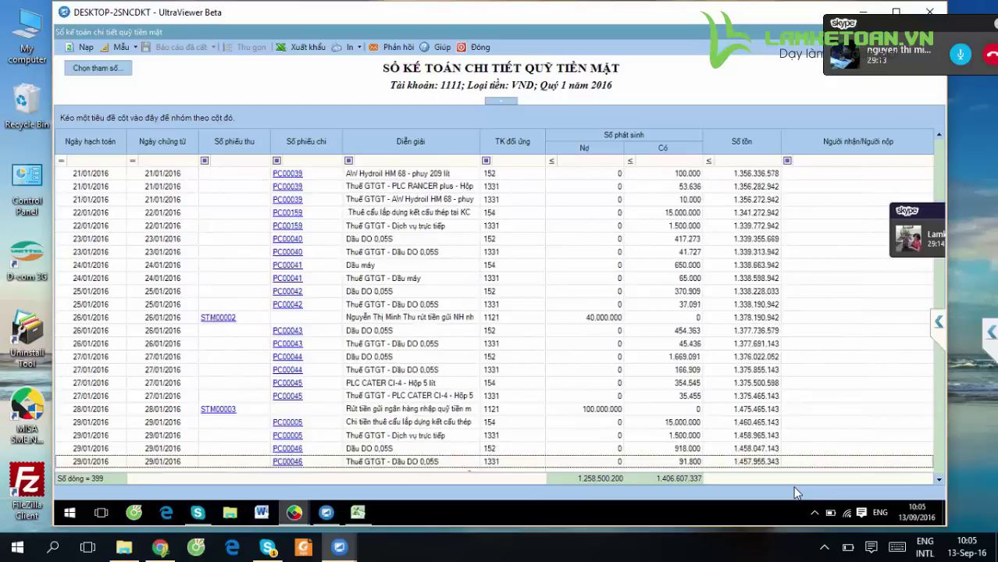
pyautogui.press('Down')
pyautogui.press('Down')
pyautogui.press('Down')
pyautogui.press('Down')
pyautogui.press('Down')
pyautogui.press('Down')
pyautogui.press('Down')
pyautogui.press('Down')
pyautogui.press('Down')
pyautogui.press('Down')
pyautogui.press('Down')
pyautogui.press('Down')
pyautogui.press('Down')
pyautogui.press('Down')
pyautogui.press('Down')
pyautogui.press('Down')
pyautogui.press('Down')
pyautogui.press('Down')
pyautogui.press('Down')
pyautogui.press('Down')
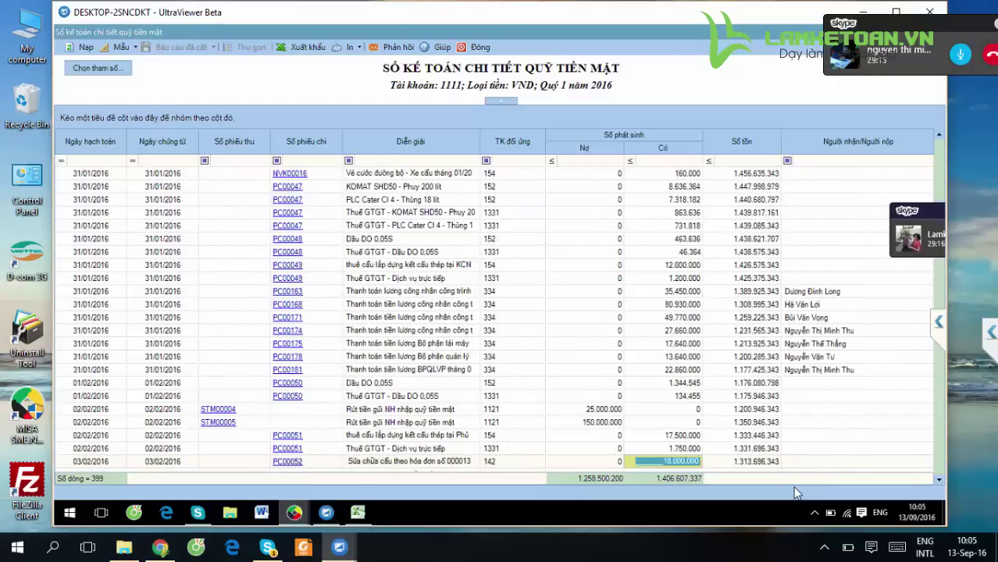
pyautogui.press('Down')
pyautogui.press('Down')
pyautogui.press('Down')
pyautogui.press('Down')
pyautogui.press('Down')
pyautogui.press('Down')
pyautogui.press('Down')
pyautogui.press('Down')
pyautogui.press('Down')
pyautogui.press('Down')
pyautogui.press('Down')
pyautogui.press('Down')
pyautogui.press('Down')
pyautogui.press('Down')
pyautogui.press('Down')
pyautogui.press('Down')
pyautogui.press('Down')
pyautogui.press('Down')
pyautogui.press('Down')
pyautogui.press('Down')
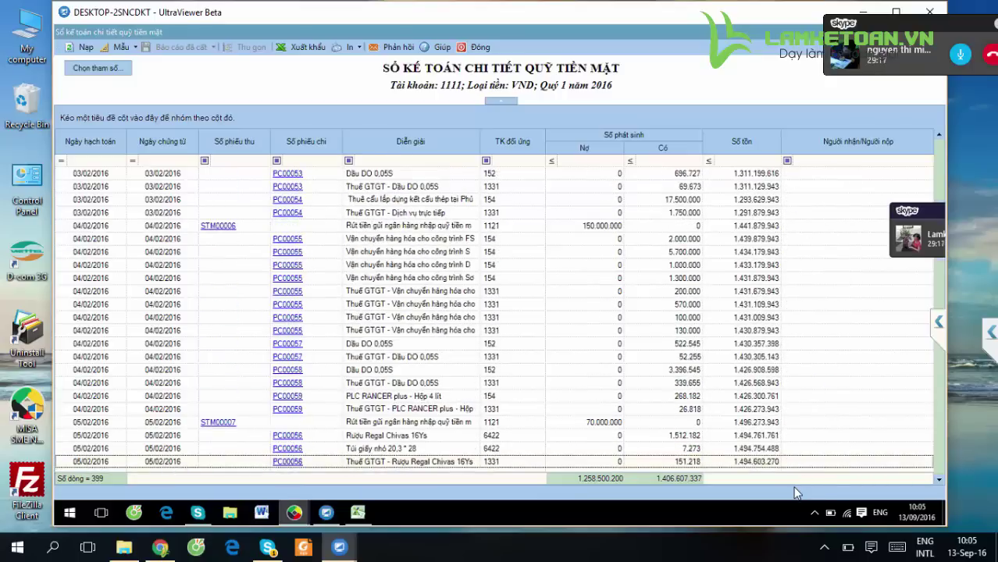
pyautogui.press('Down')
pyautogui.press('Down')
pyautogui.press('Down')
pyautogui.press('Down')
pyautogui.press('Down')
pyautogui.press('Down')
pyautogui.press('Down')
pyautogui.press('Down')
pyautogui.press('Down')
pyautogui.press('Down')
pyautogui.press('Down')
pyautogui.press('Down')
pyautogui.press('Down')
pyautogui.press('Down')
pyautogui.press('Down')
pyautogui.press('Down')
pyautogui.press('Down')
pyautogui.press('Down')
pyautogui.press('Down')
pyautogui.press('Down')
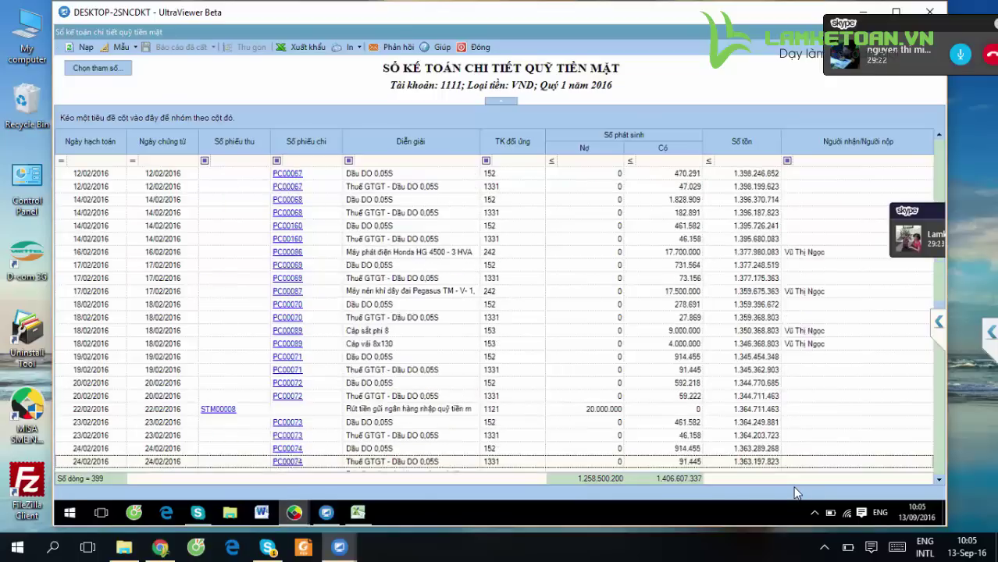
pyautogui.press('Down')
pyautogui.press('Down')
pyautogui.press('Down')
pyautogui.press('Down')
pyautogui.press('Down')
pyautogui.press('Down')
pyautogui.press('Down')
pyautogui.press('Down')
pyautogui.press('Down')
pyautogui.press('Down')
pyautogui.press('Down')
pyautogui.press('Down')
pyautogui.press('Down')
pyautogui.press('Down')
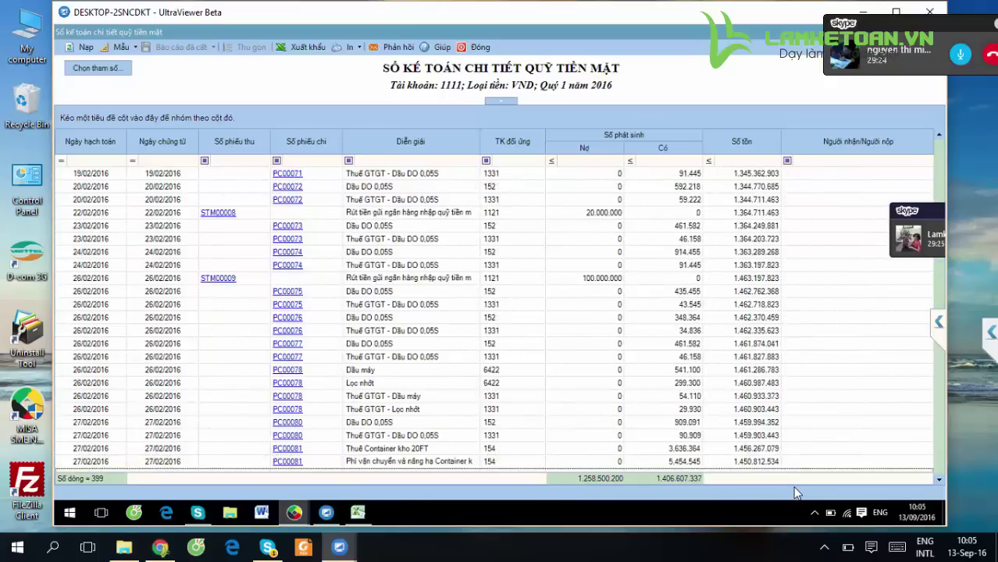
# Examine the account 1111 cash ledger row by row from 27/02/2016 through 31/03/2016, checking the last row's payment against the closing balance
pyautogui.press('Down')
pyautogui.press('Down')
pyautogui.press('Down')
pyautogui.press('Down')
pyautogui.press('Down')
pyautogui.press('Down')
pyautogui.press('Down')
pyautogui.press('Down')
pyautogui.press('Down')
pyautogui.press('Down')
pyautogui.press('Down')
pyautogui.press('Down')
pyautogui.press('Down')
pyautogui.press('Down')
pyautogui.press('Down')
pyautogui.press('Down')
pyautogui.press('Down')
pyautogui.press('Down')
pyautogui.press('Down')
pyautogui.press('Down')
pyautogui.press('Down')
pyautogui.press('Down')
pyautogui.press('Down')
pyautogui.press('Down')
pyautogui.press('Down')
pyautogui.press('Down')
pyautogui.press('Down')
pyautogui.press('Down')
pyautogui.press('Down')
pyautogui.press('Down')
pyautogui.press('Down')
pyautogui.press('Down')
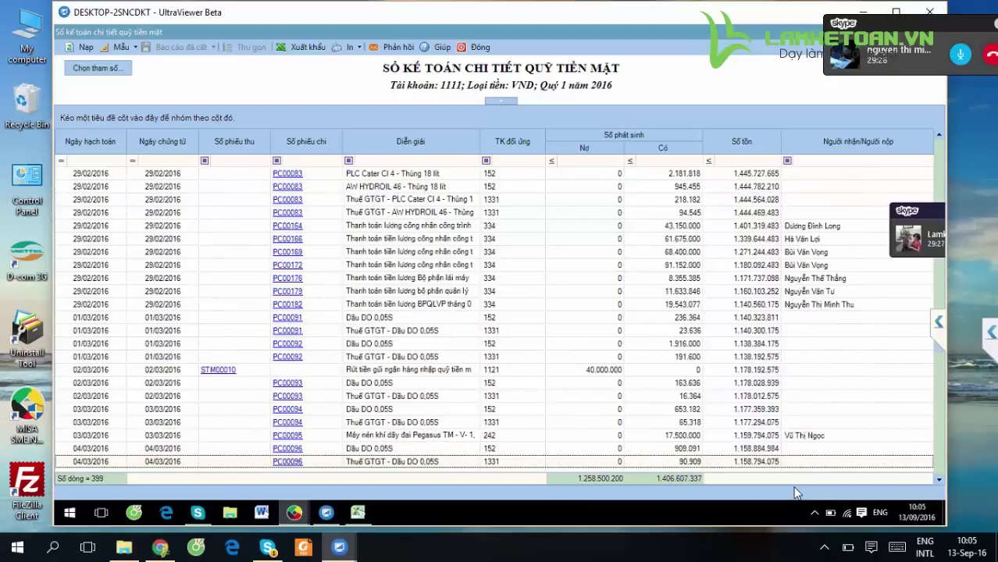
pyautogui.press('Down')
pyautogui.press('Down')
pyautogui.press('Down')
pyautogui.press('Down')
pyautogui.press('Down')
pyautogui.press('Down')
pyautogui.press('Down')
pyautogui.press('Down')
pyautogui.press('Down')
pyautogui.press('Down')
pyautogui.press('Down')
pyautogui.press('Down')
pyautogui.press('Down')
pyautogui.press('Down')
pyautogui.press('Down')
pyautogui.press('Down')
pyautogui.press('Down')
pyautogui.press('Down')
pyautogui.press('Down')
pyautogui.press('Down')
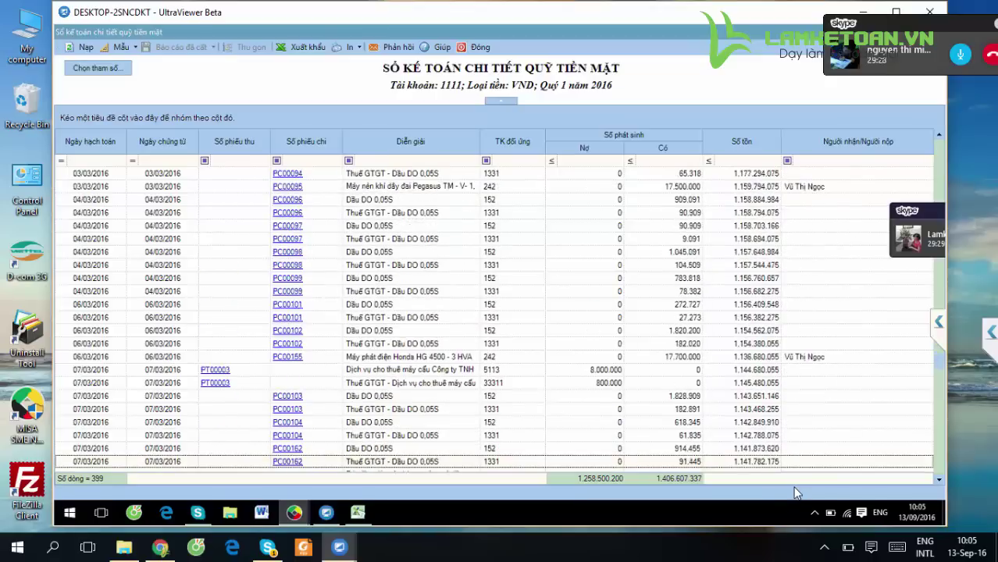
pyautogui.press('Down')
pyautogui.press('Down')
pyautogui.press('Down')
pyautogui.press('Down')
pyautogui.press('Down')
pyautogui.press('Down')
pyautogui.press('Down')
pyautogui.press('Down')
pyautogui.press('Down')
pyautogui.press('Down')
pyautogui.press('Down')
pyautogui.press('Down')
pyautogui.press('Down')
pyautogui.press('Down')
pyautogui.press('Down')
pyautogui.press('Down')
pyautogui.press('Down')
pyautogui.press('Down')
pyautogui.press('Down')
pyautogui.press('Down')
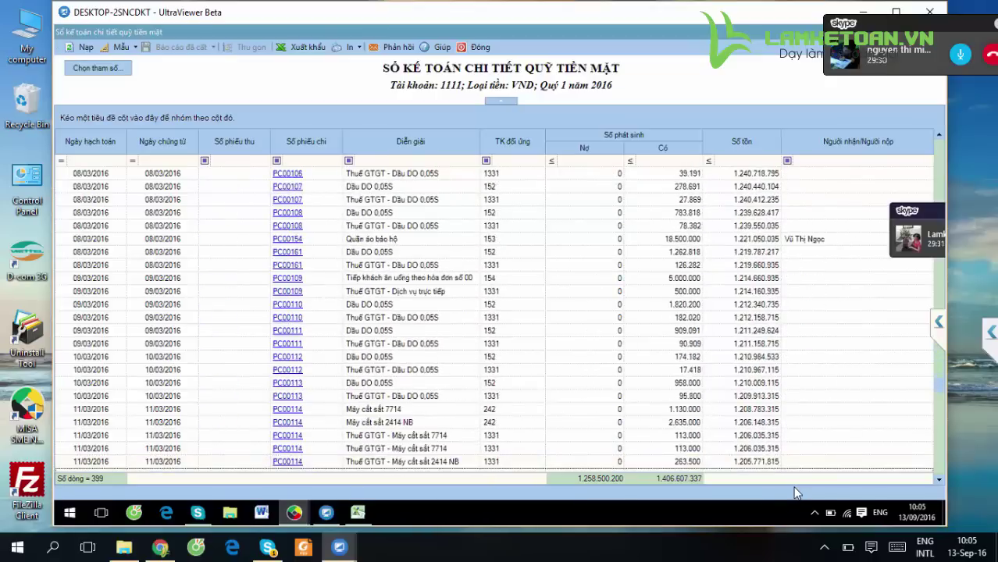
pyautogui.press('Down')
pyautogui.press('Down')
pyautogui.press('Down')
pyautogui.press('Down')
pyautogui.press('Down')
pyautogui.press('Down')
pyautogui.press('Down')
pyautogui.press('Down')
pyautogui.press('Down')
pyautogui.press('Down')
pyautogui.press('Down')
pyautogui.press('Down')
pyautogui.press('Down')
pyautogui.press('Down')
pyautogui.press('Down')
pyautogui.press('Down')
pyautogui.press('Down')
pyautogui.press('Down')
pyautogui.press('Down')
pyautogui.press('Down')
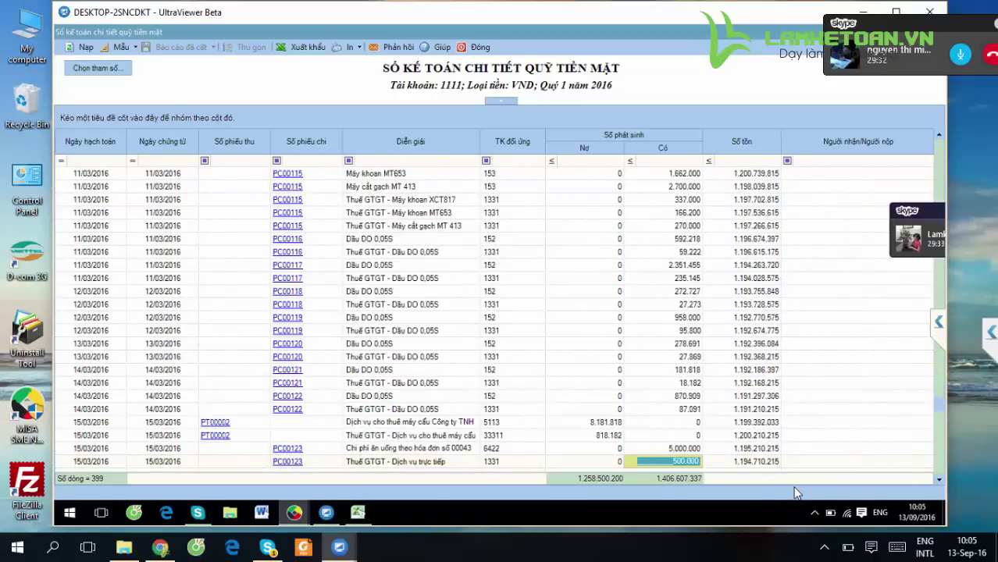
pyautogui.press('Down')
pyautogui.press('Down')
pyautogui.press('Down')
pyautogui.press('Down')
pyautogui.press('Down')
pyautogui.press('Down')
pyautogui.press('Down')
pyautogui.press('Down')
pyautogui.press('Down')
pyautogui.press('Down')
pyautogui.press('Down')
pyautogui.press('Down')
pyautogui.press('Down')
pyautogui.press('Down')
pyautogui.press('Down')
pyautogui.press('Down')
pyautogui.press('Down')
pyautogui.press('Down')
pyautogui.press('Down')
pyautogui.press('Down')
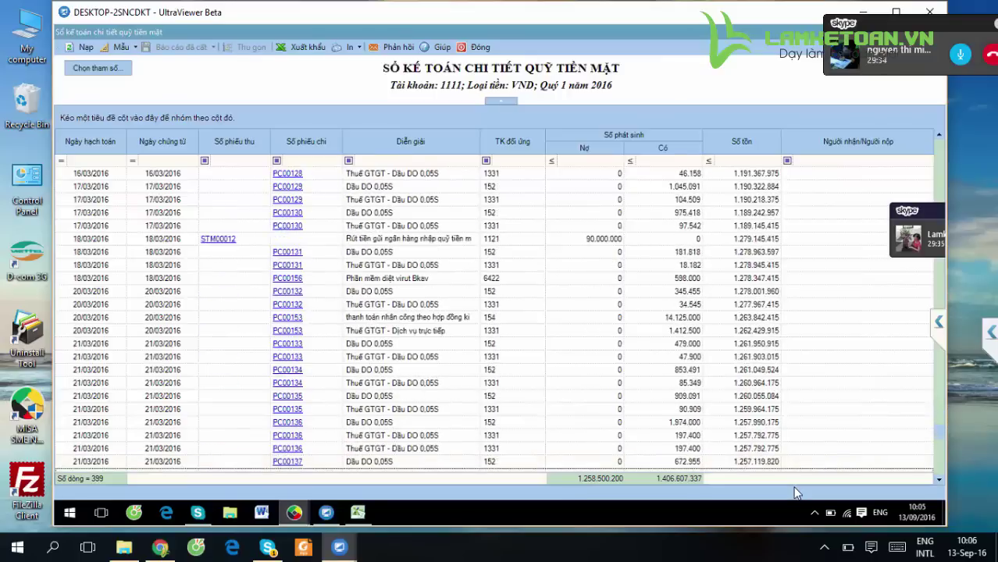
pyautogui.press('Down')
pyautogui.press('Down')
pyautogui.press('Down')
pyautogui.press('Down')
pyautogui.press('Down')
pyautogui.press('Down')
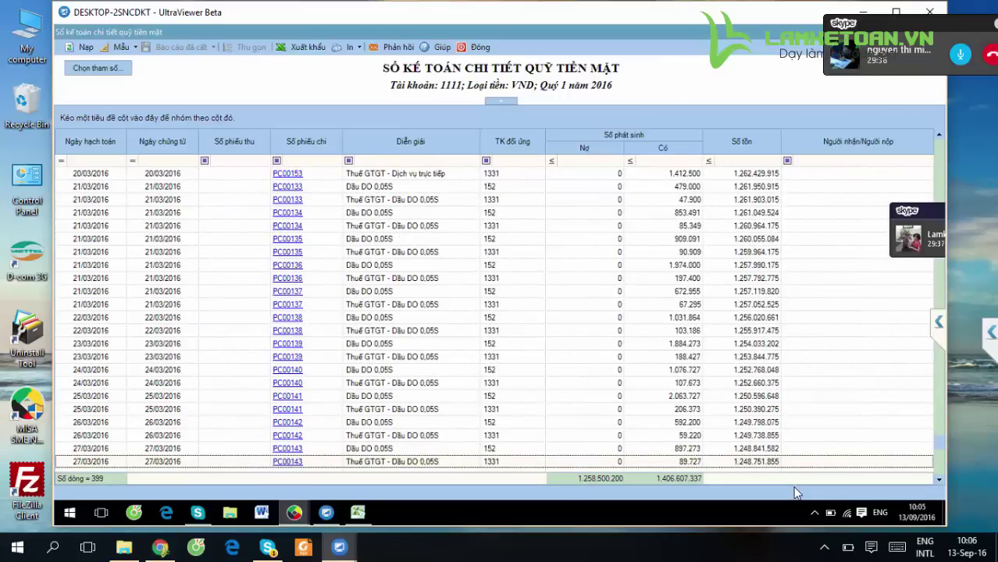
pyautogui.press('Down')
pyautogui.press('Down')
pyautogui.press('Down')
pyautogui.press('Down')
pyautogui.press('Down')
pyautogui.press('Down')
pyautogui.press('Down')
pyautogui.press('Down')
pyautogui.press('Down')
pyautogui.press('Down')
pyautogui.press('Down')
pyautogui.press('Down')
pyautogui.press('Down')
pyautogui.press('Down')
pyautogui.press('Down')
pyautogui.press('Down')
pyautogui.press('Down')
pyautogui.press('Down')
pyautogui.press('Down')
pyautogui.press('Down')
pyautogui.press('Down')
pyautogui.press('Down')
pyautogui.press('Down')
pyautogui.press('Down')
pyautogui.press('Down')
pyautogui.press('Down')
pyautogui.press('Down')
pyautogui.press('Down')
pyautogui.press('Down')
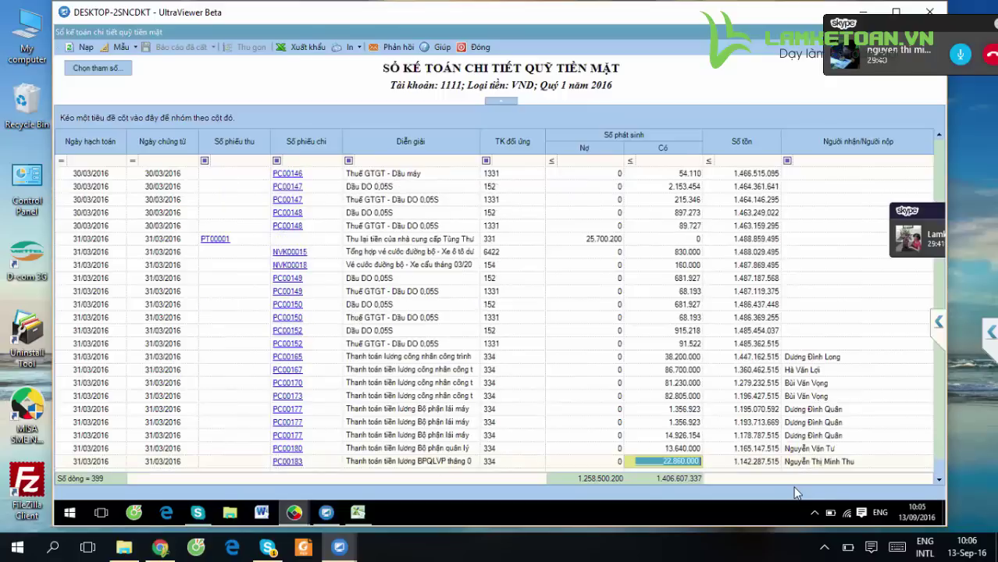
pyautogui.press('Right')
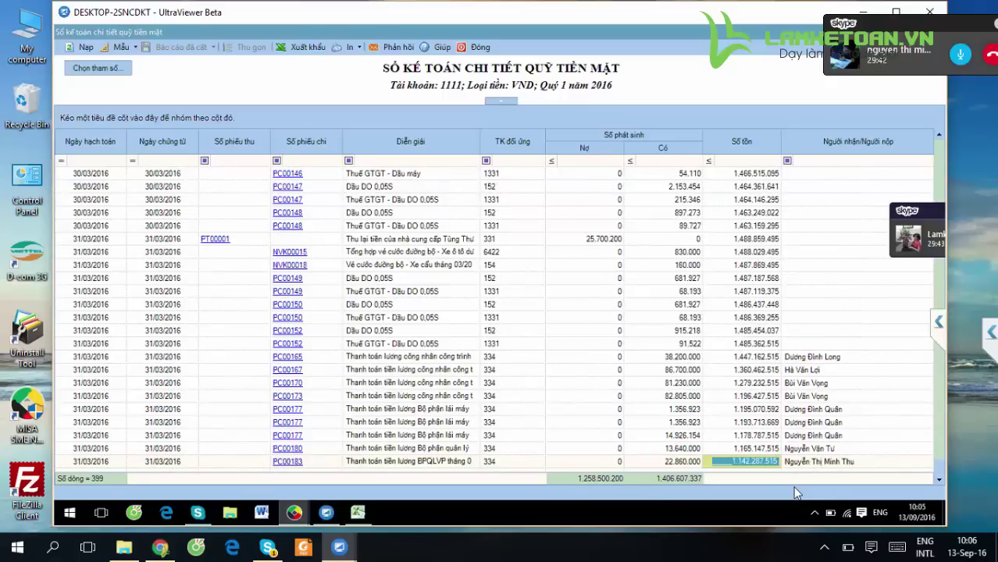
pyautogui.press('Left')
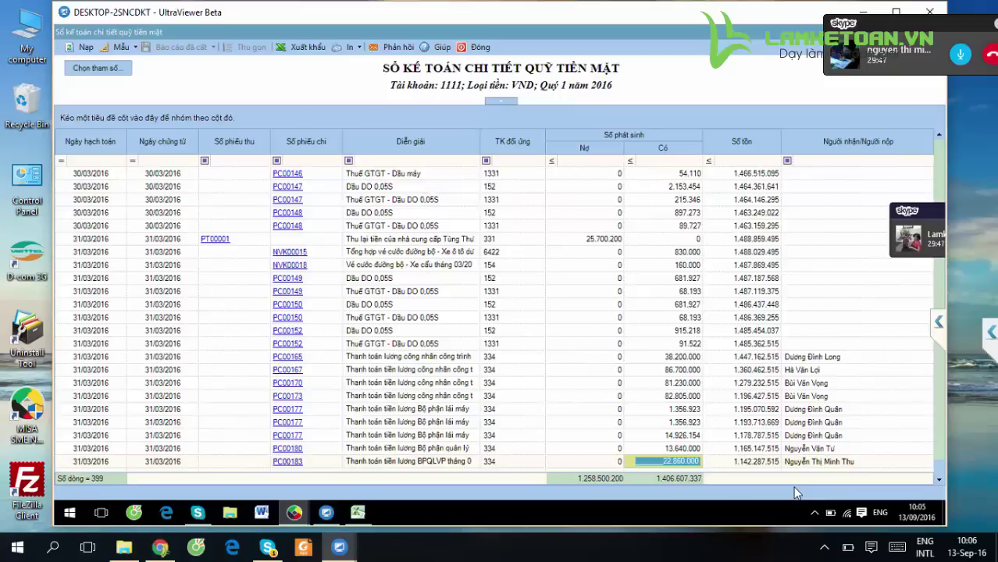
pyautogui.press('Right')
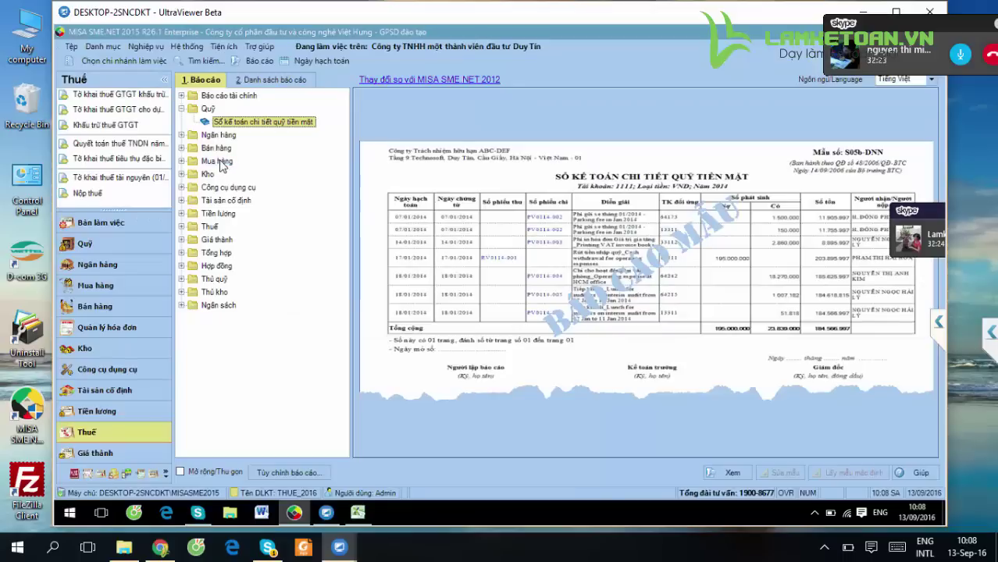
# Open the parameters of the bank deposit ledger (Sổ tiền gửi ngân hàng) for account 1121 and show the reporting period choices
pyautogui.click(218, 140)
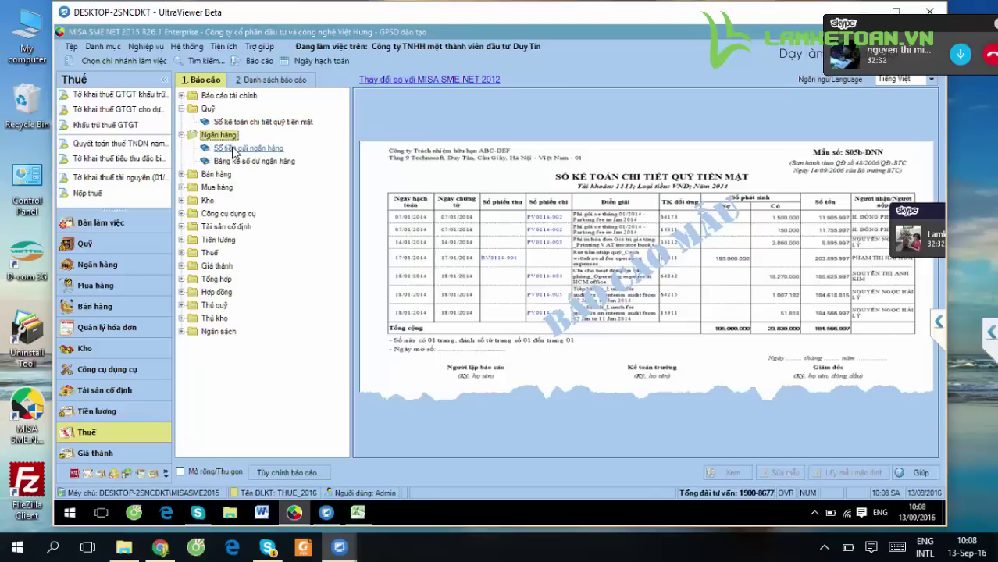
pyautogui.doubleClick(244, 148)
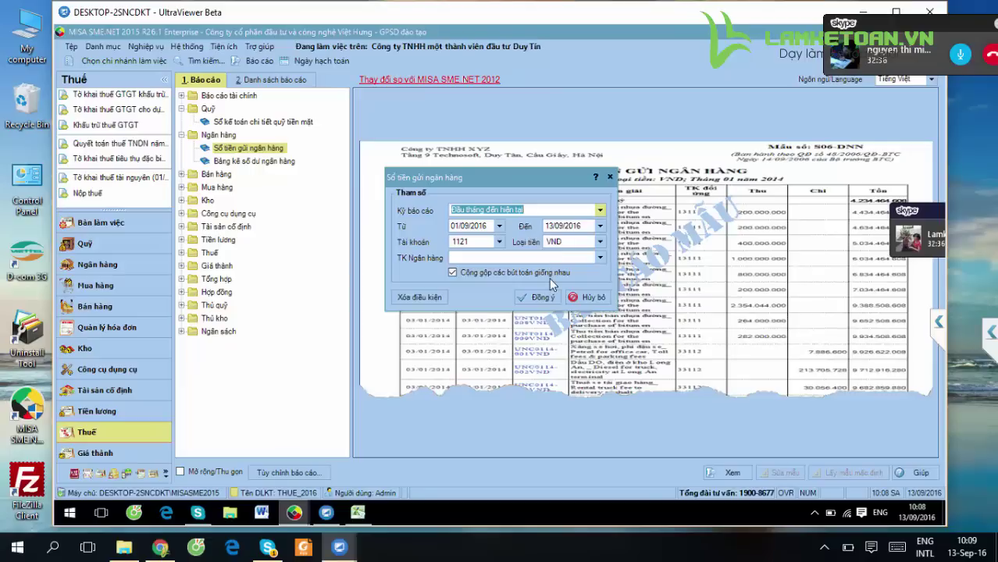
pyautogui.hotkey('alt', 'Down')
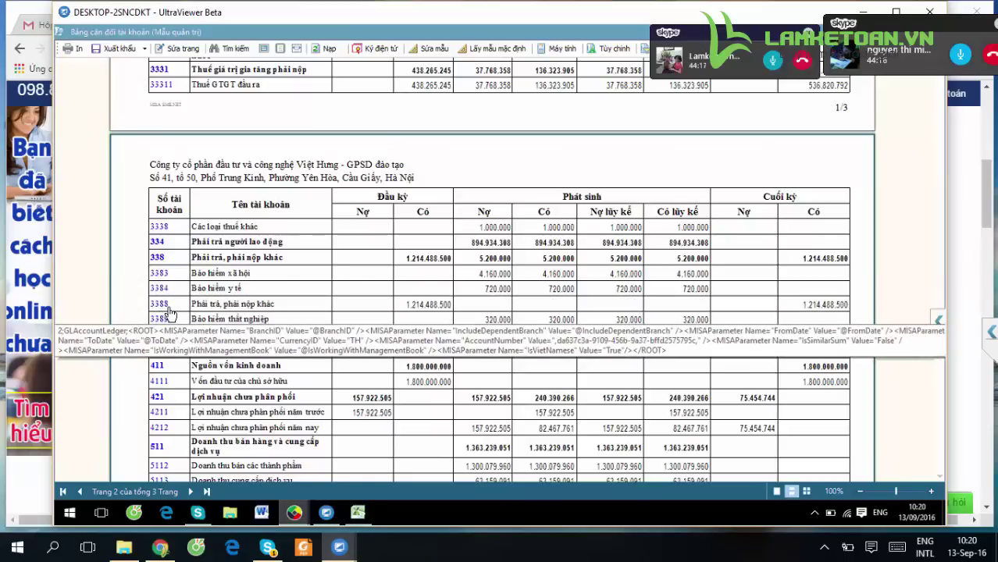
# Review the first-quarter 2016 trial balance (Bảng cân đối tài khoản) from account 111 through account 911 and the total row
pyautogui.scroll(3, 212, 299)
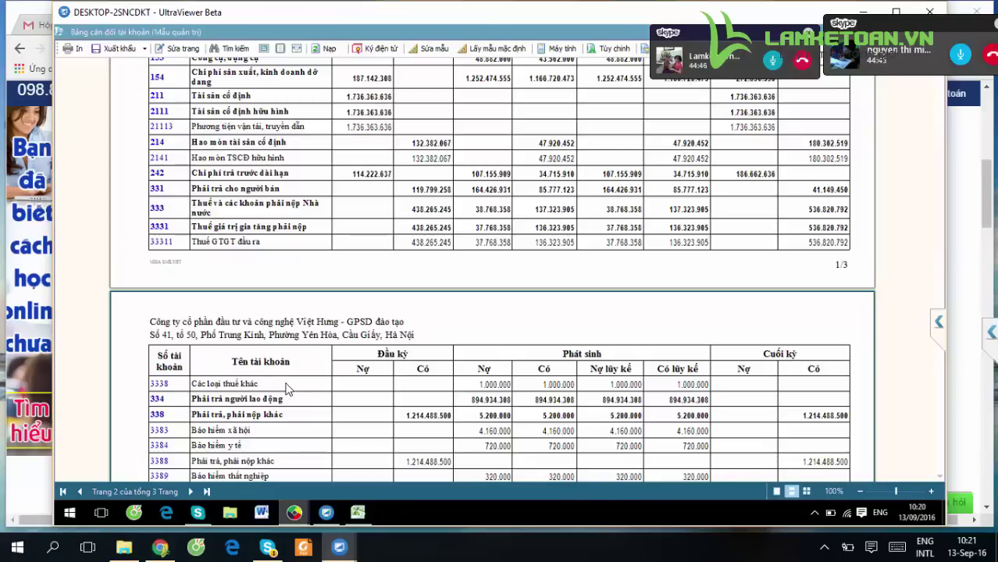
pyautogui.scroll(4, 286, 388)
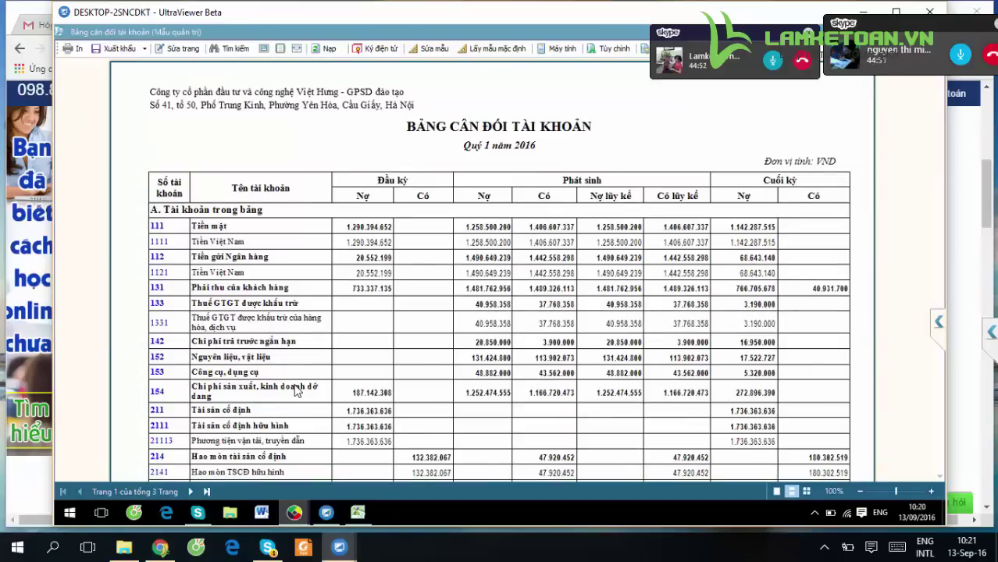
pyautogui.scroll(-3, 297, 392)
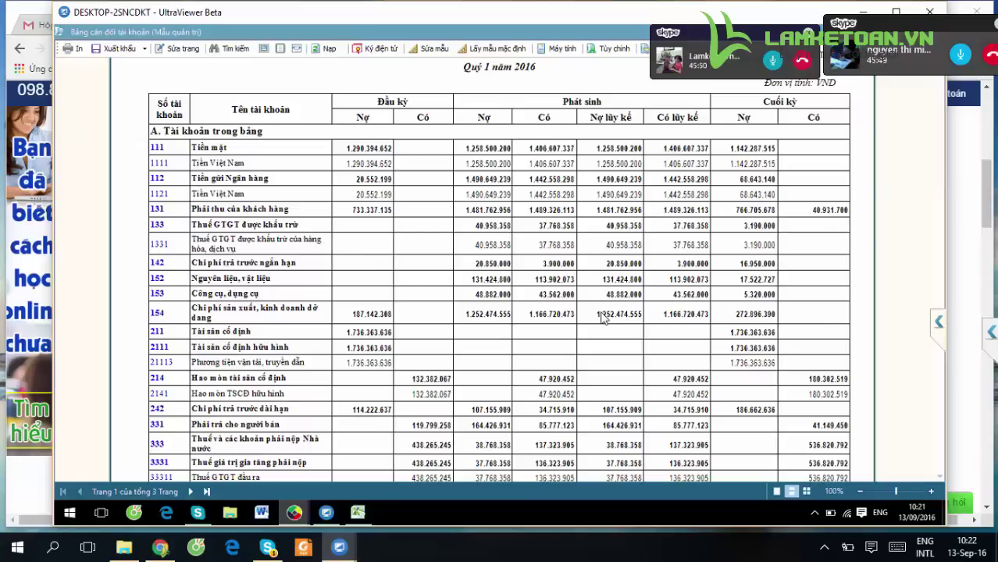
pyautogui.scroll(-2, 381, 399)
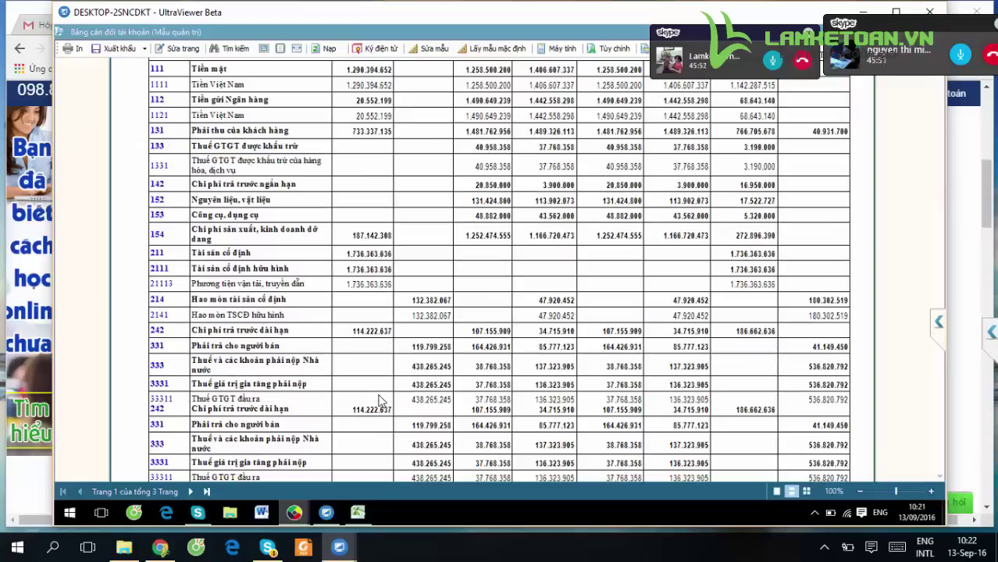
pyautogui.scroll(-8, 381, 399)
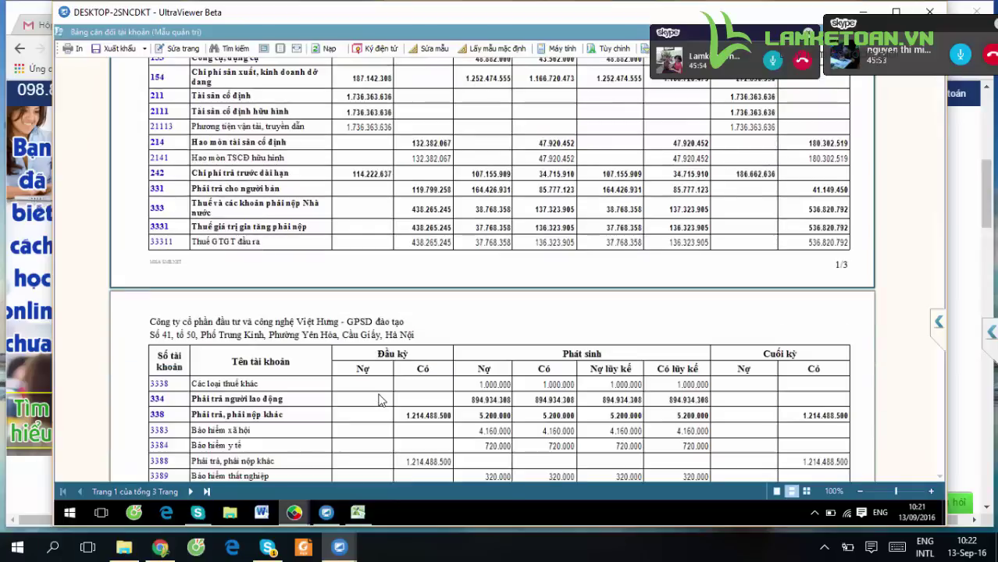
pyautogui.scroll(-2, 381, 400)
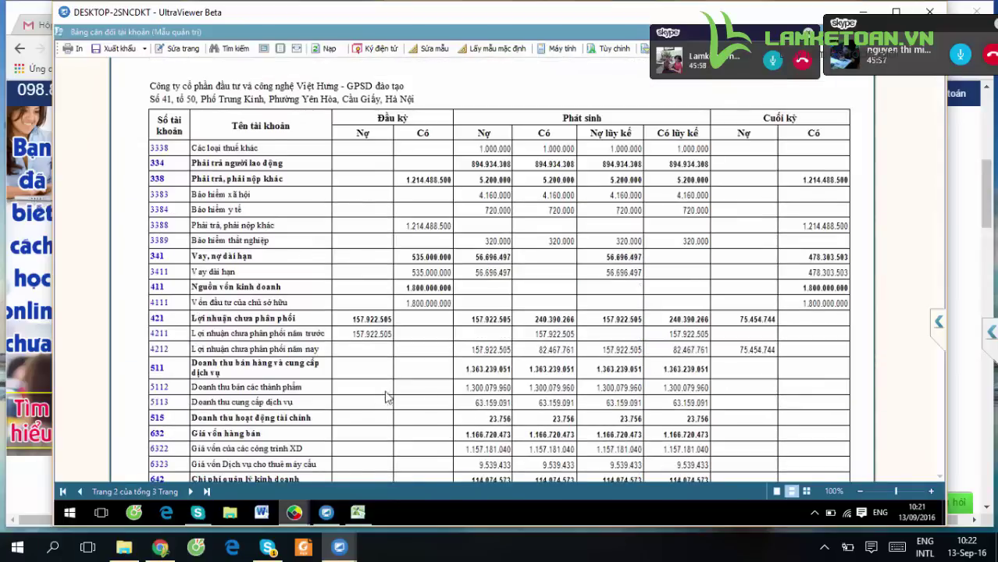
pyautogui.scroll(-2, 479, 398)
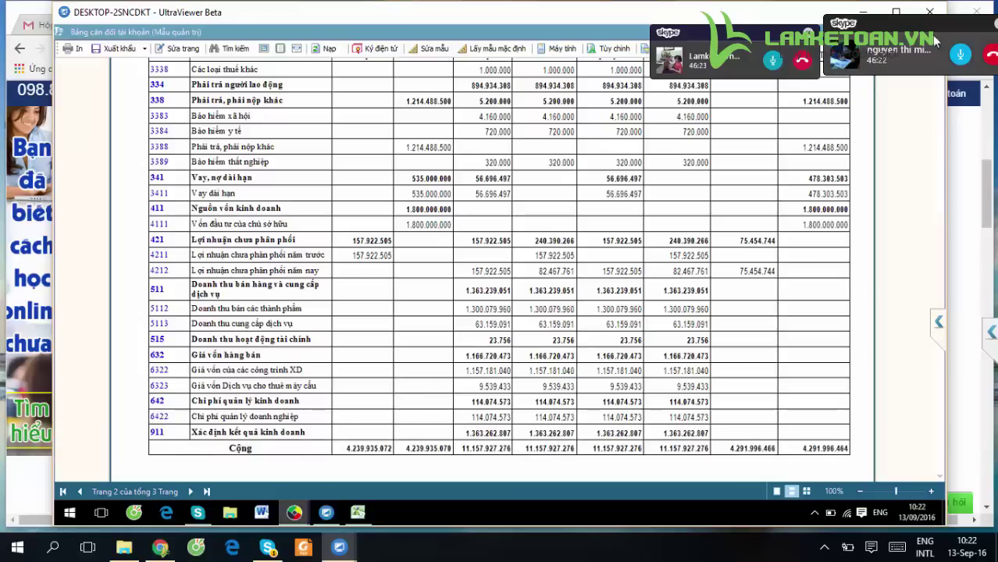
# Close the exported trial balance workbook Bang_can_doi_tai_khoan_(Mau_quan_tri).xls in Excel, saving its changes
pyautogui.moveTo(924, 21); pyautogui.dragTo(3, 529)
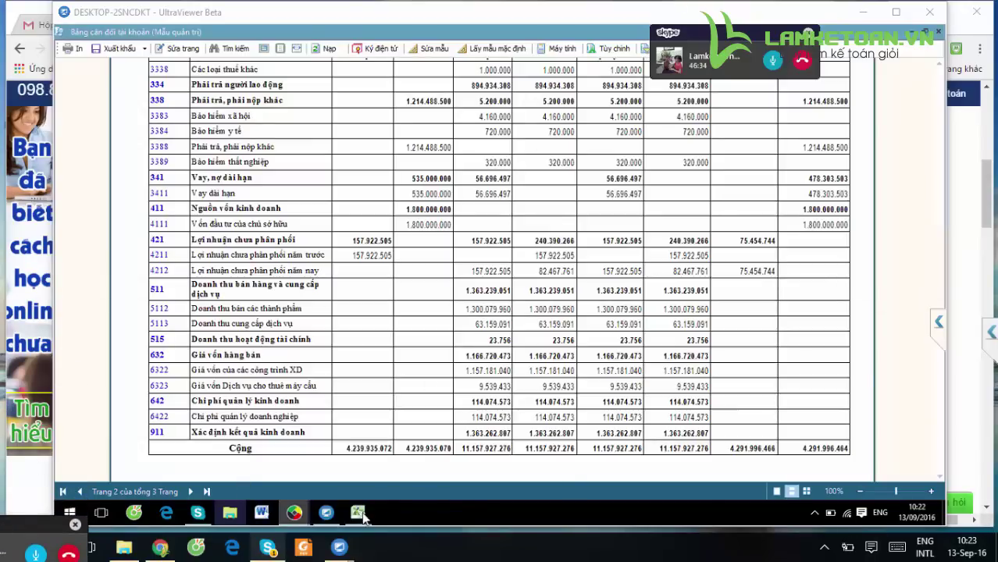
pyautogui.press('Escape')
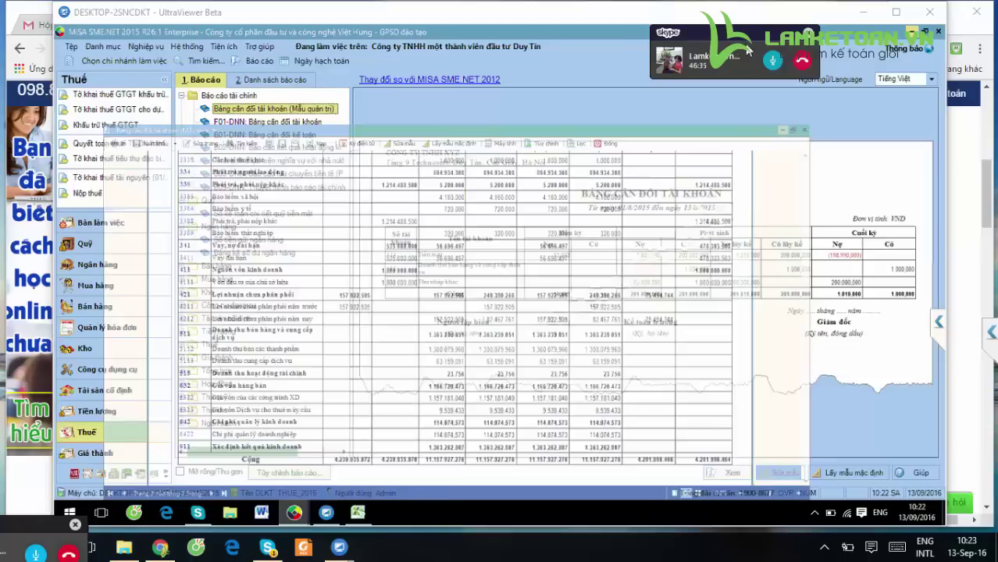
pyautogui.hotkey('alt', 'Tab')
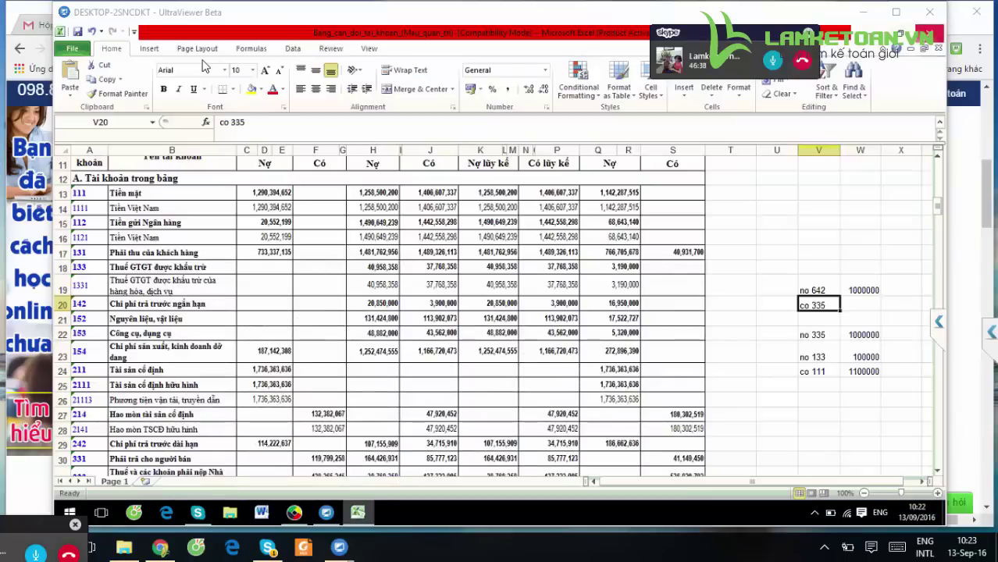
pyautogui.press('super+d')
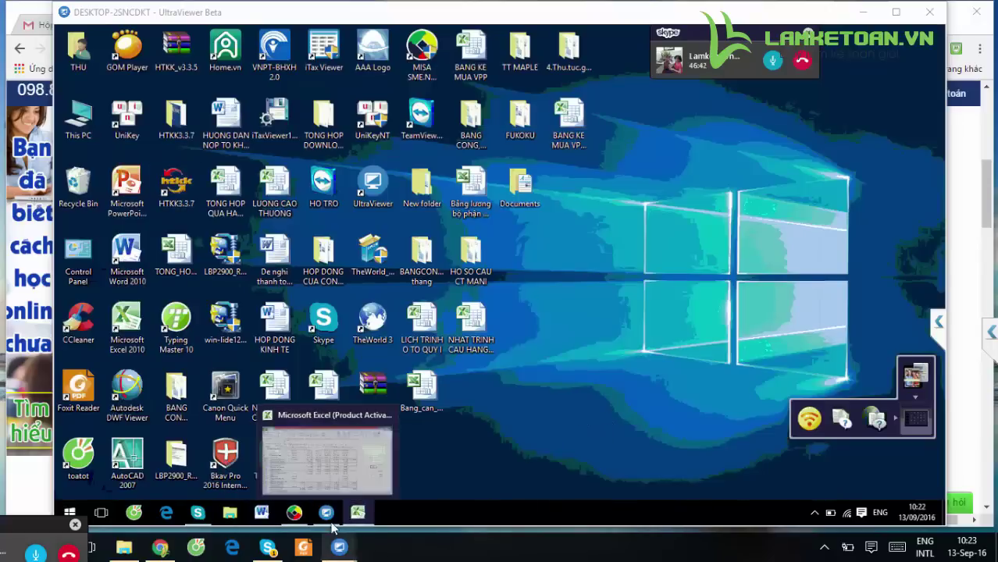
pyautogui.click(358, 512)
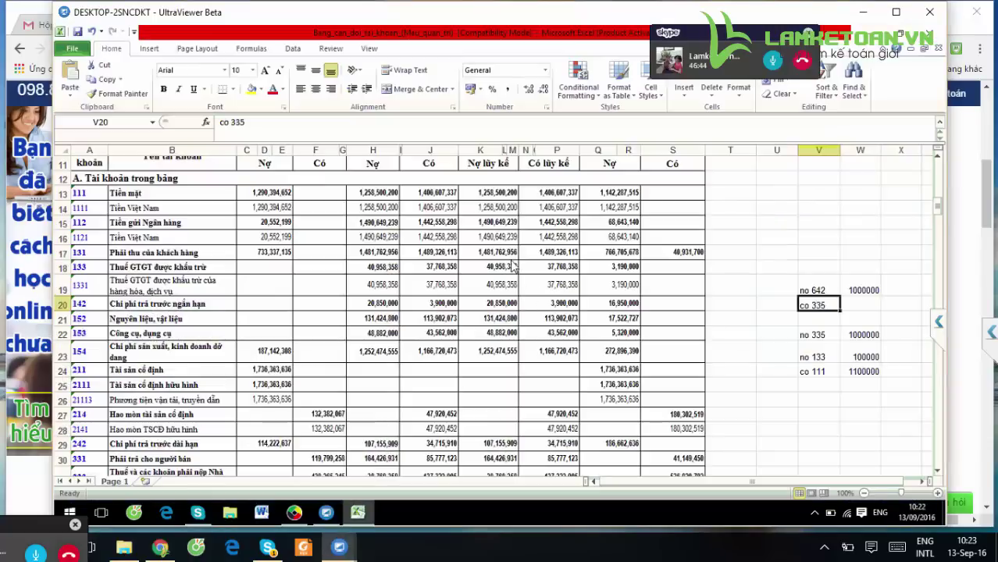
pyautogui.hotkey('alt', 'F4')
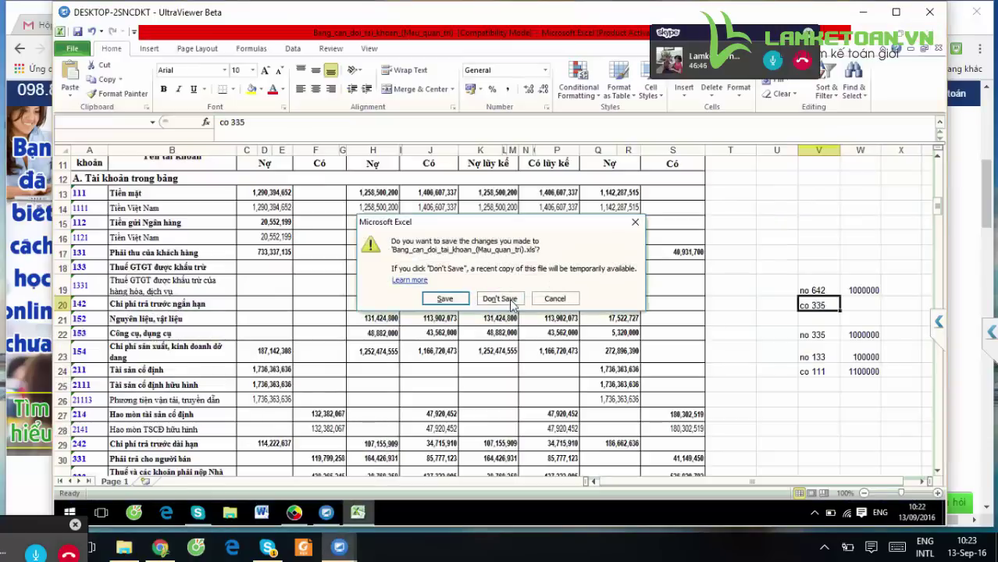
pyautogui.click(465, 300)
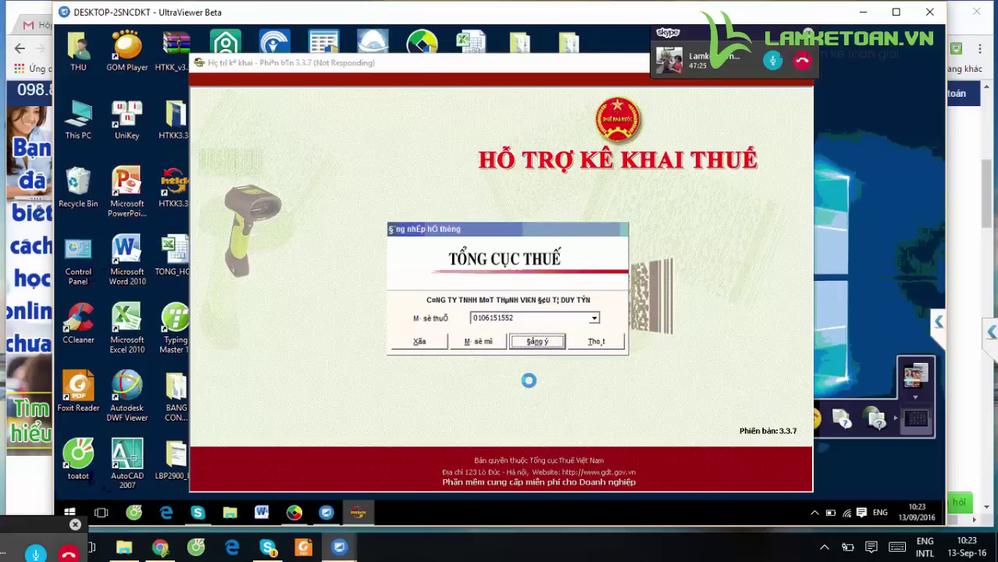
# Switch to Skype, check the chats with two recent contacts, and put the Skype window away
pyautogui.click(268, 547)
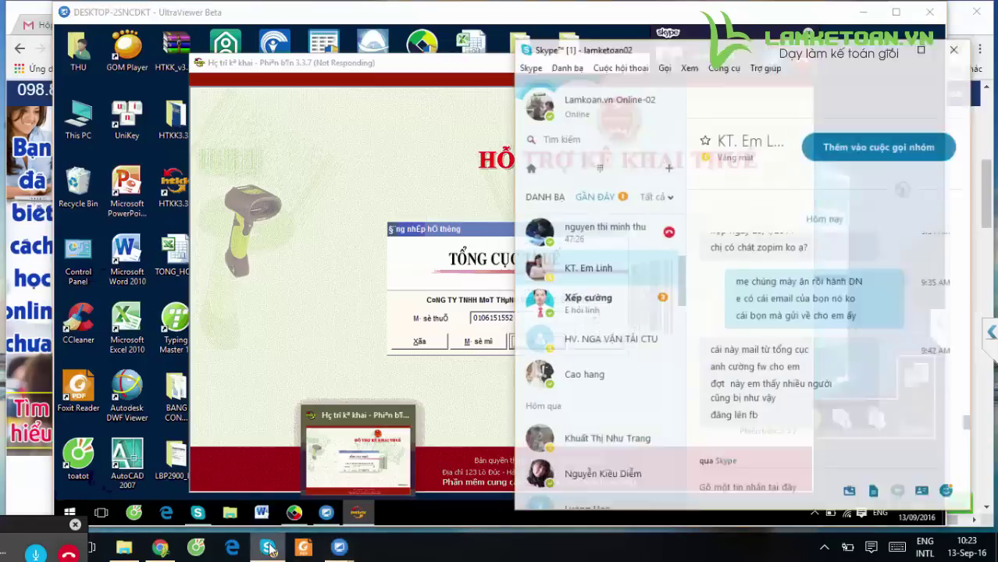
pyautogui.click(634, 301)
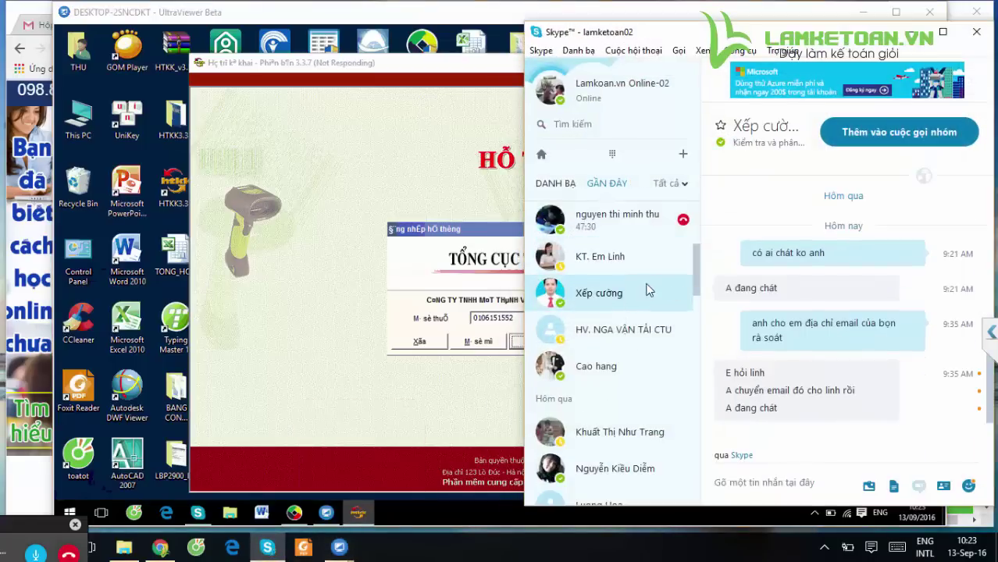
pyautogui.click(624, 262)
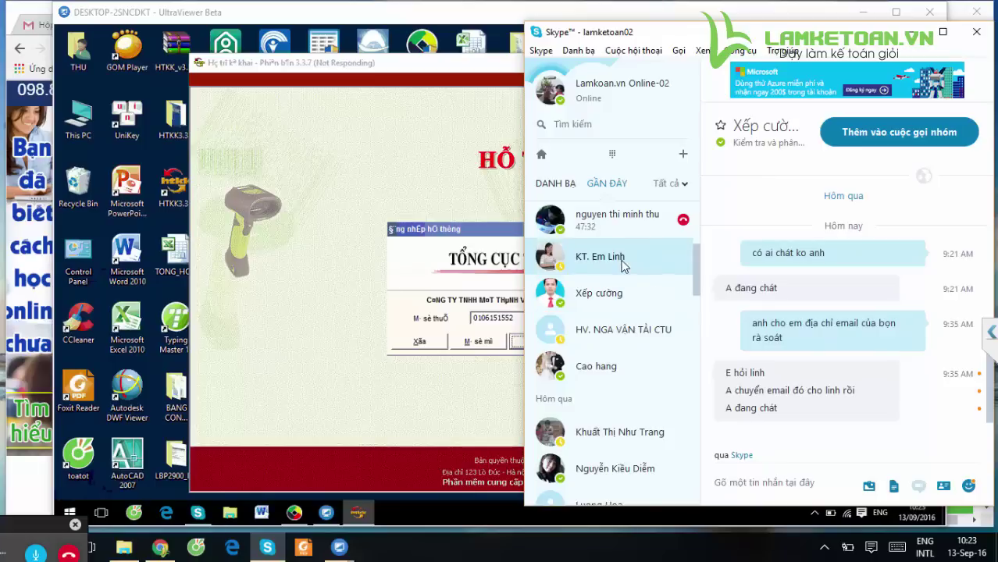
pyautogui.click(908, 32)
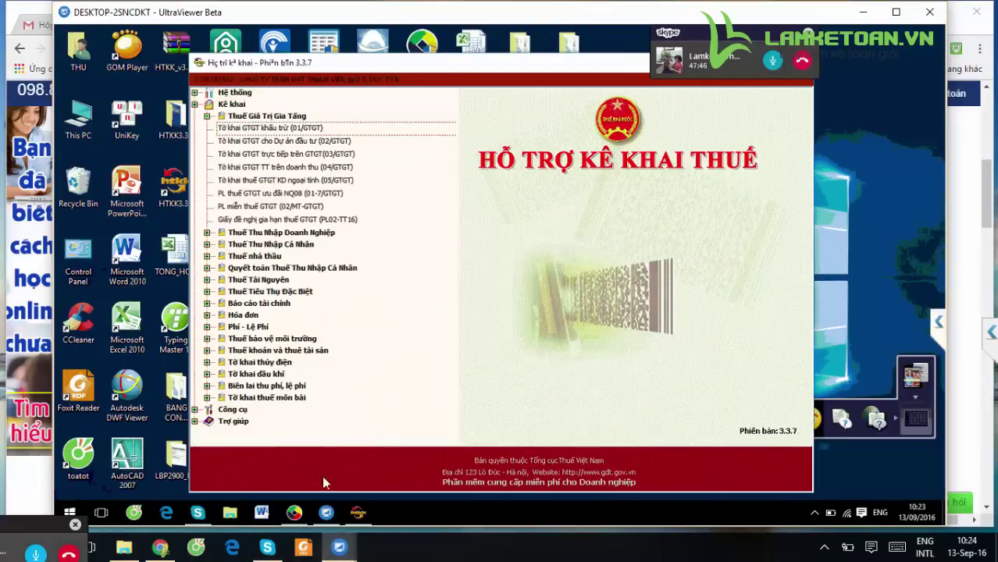
# Switch to MISA, close the trial balance report and show the Thuế list of first-quarter tax declarations
pyautogui.moveTo(294, 515)
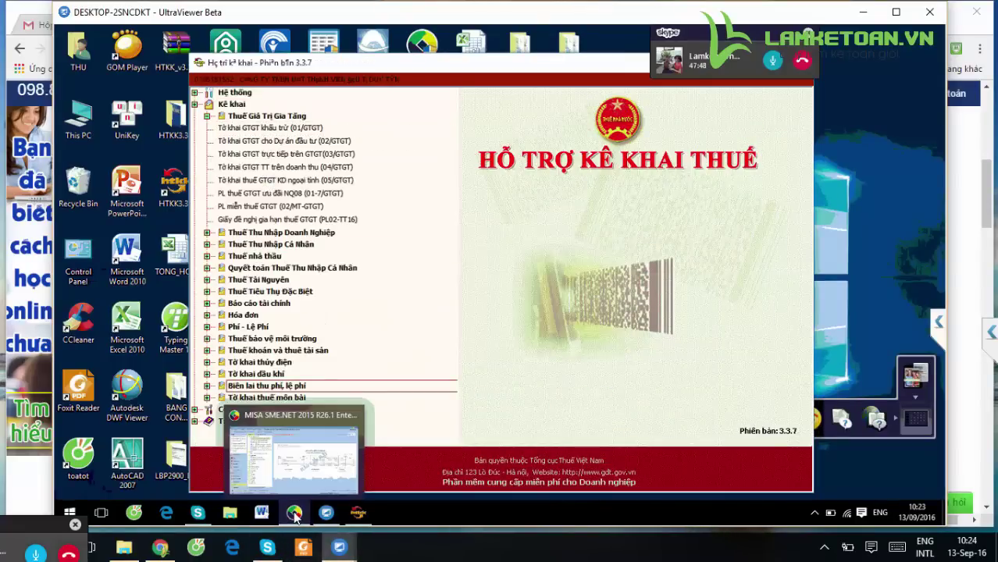
pyautogui.click(304, 459)
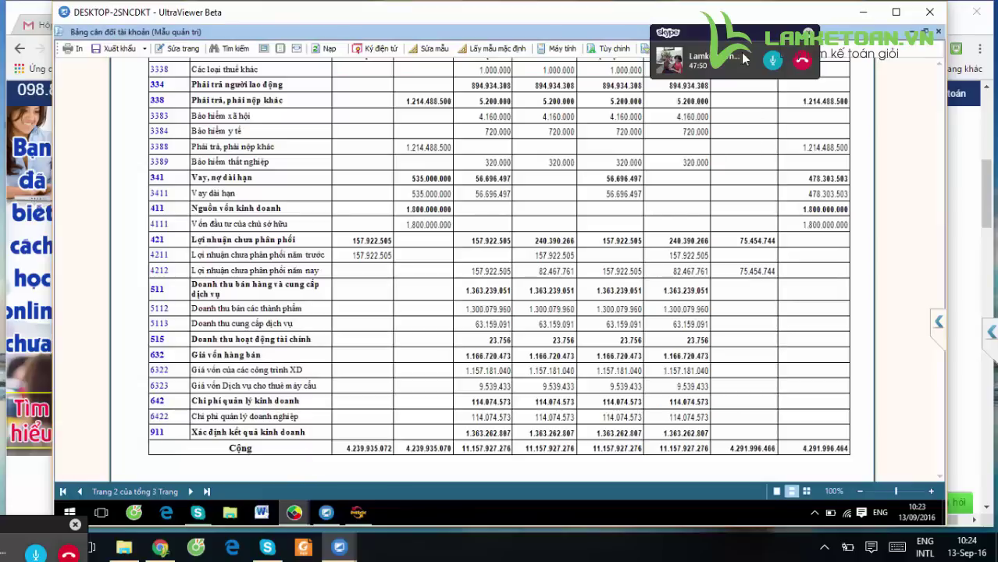
pyautogui.moveTo(745, 54); pyautogui.dragTo(803, 188)
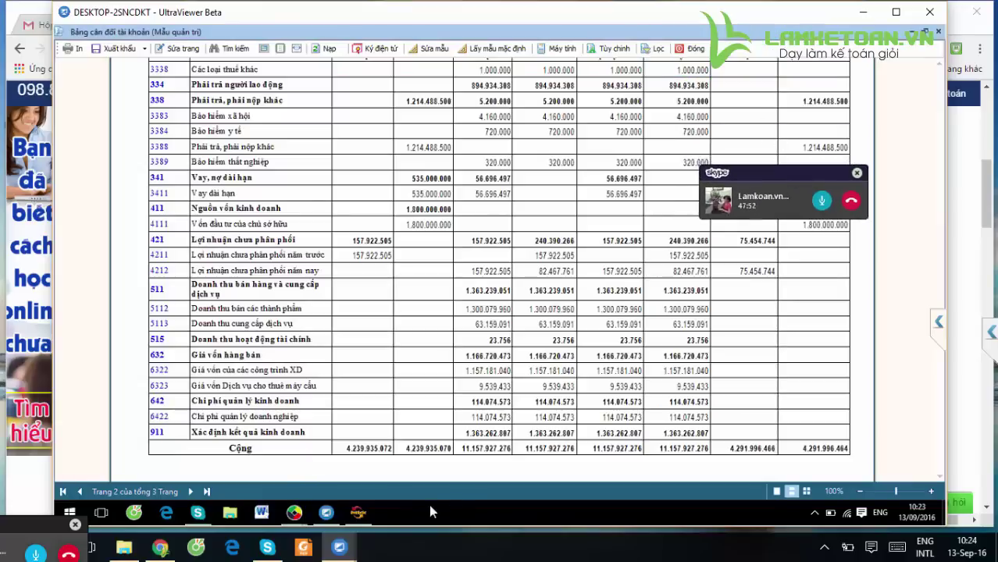
pyautogui.click(697, 50)
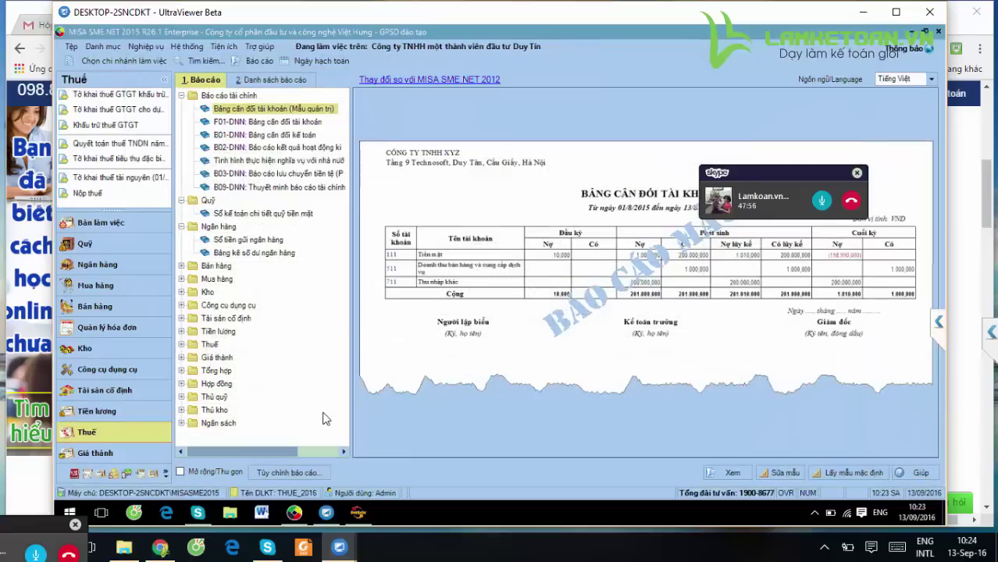
pyautogui.click(95, 439)
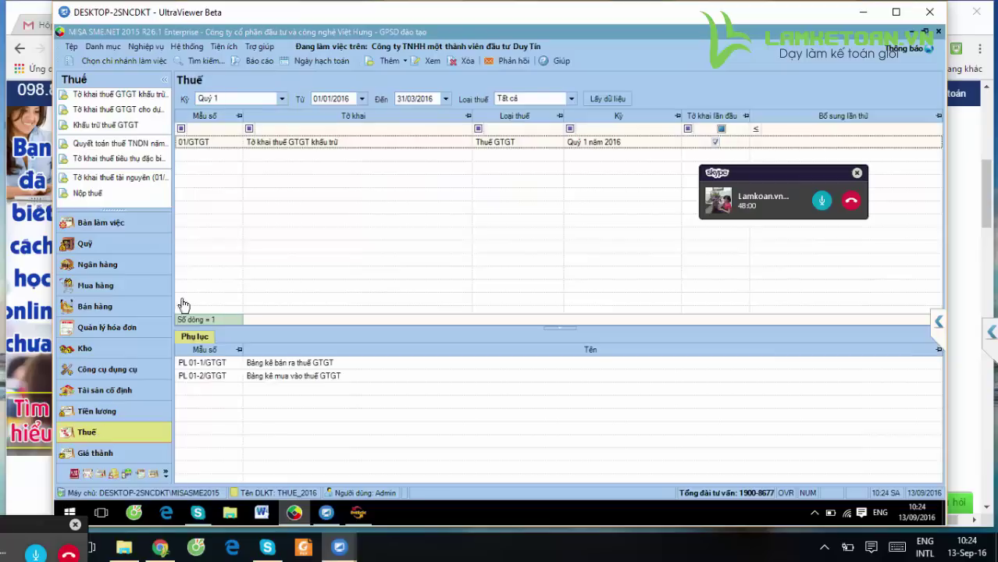
# Open the first-quarter 2016 VAT declaration (01/GTGT) and preview its printout with appendices PL 01-1/GTGT and PL 01-2/GTGT
pyautogui.doubleClick(430, 167)
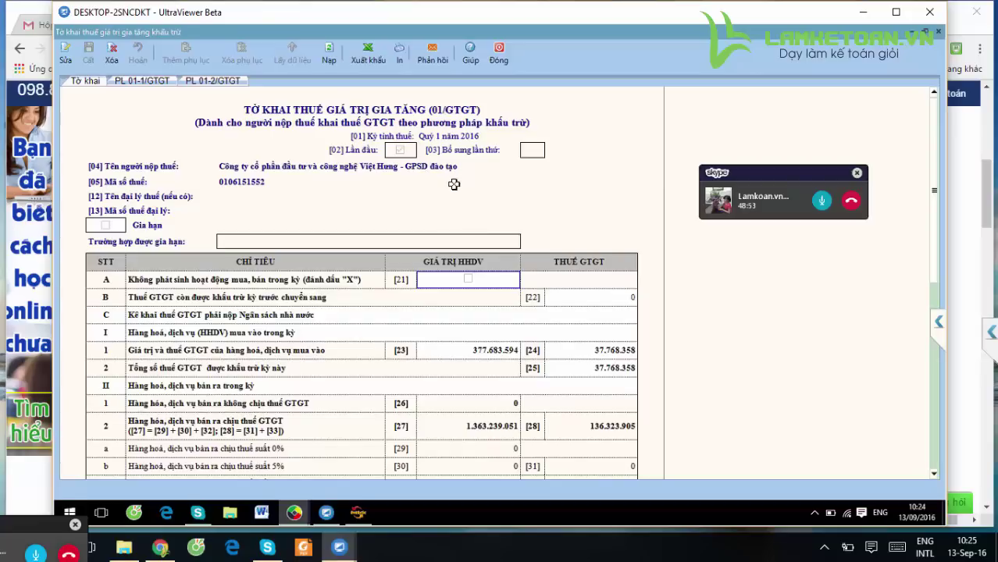
pyautogui.click(399, 61)
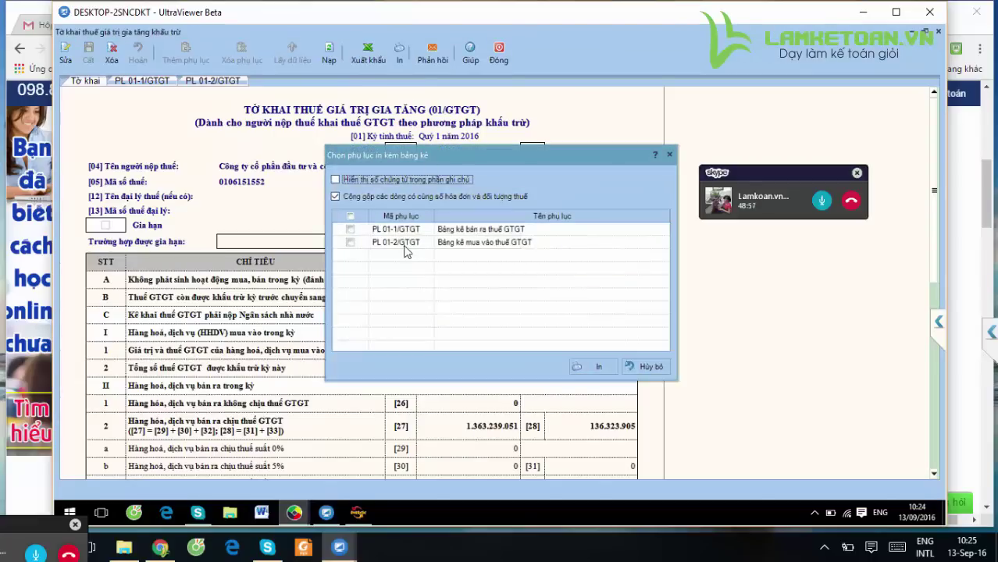
pyautogui.click(350, 216)
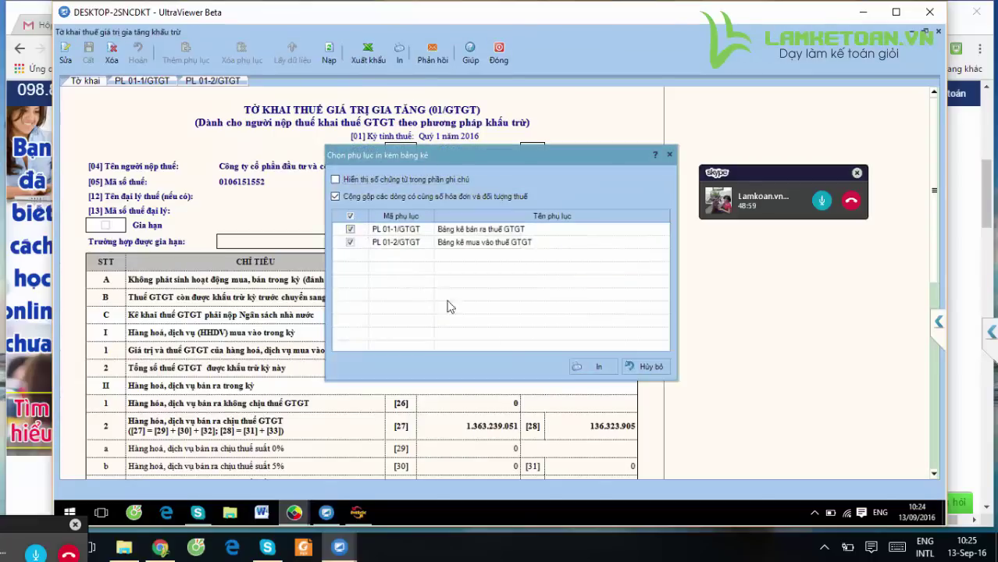
pyautogui.click(598, 366)
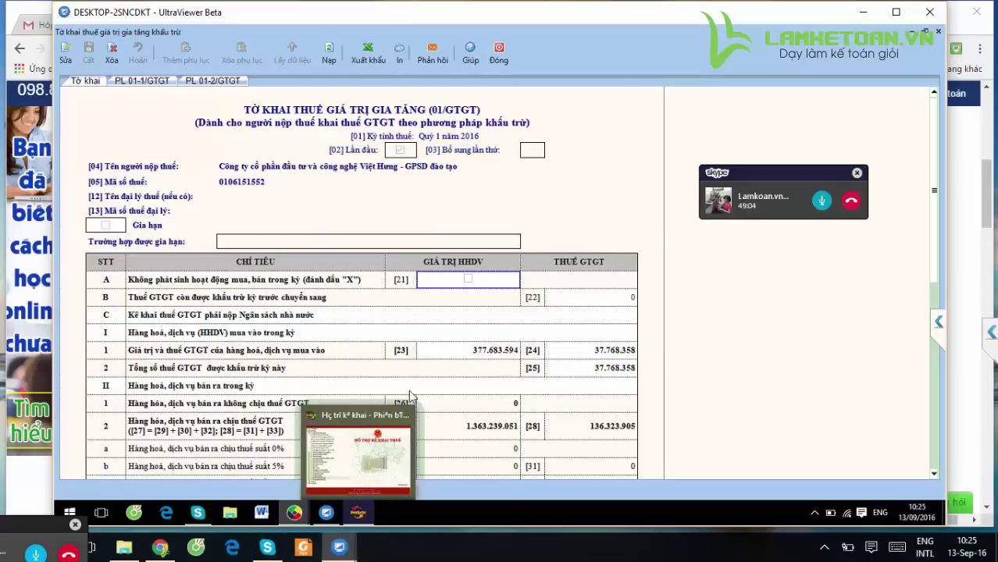
pyautogui.click(381, 443)
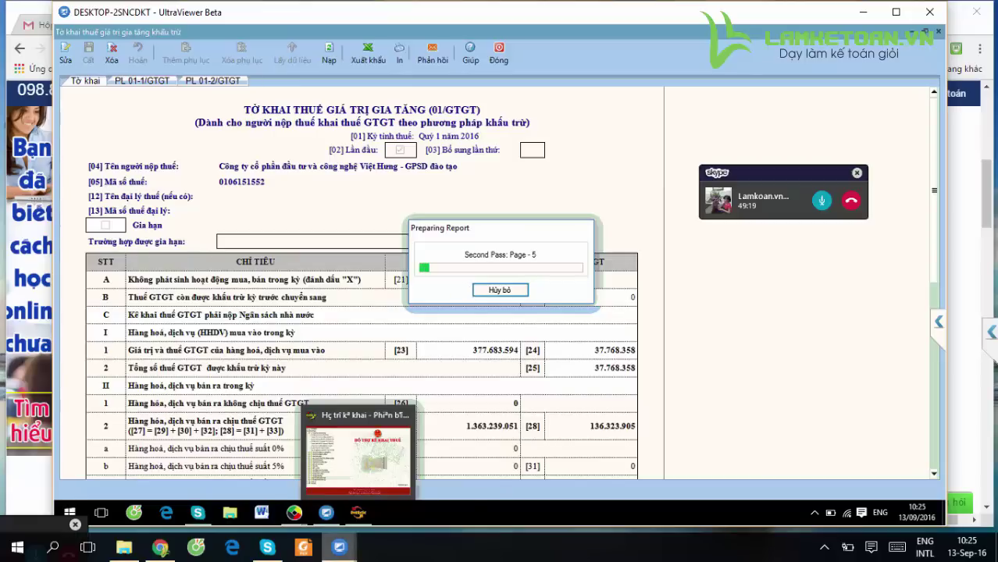
pyautogui.moveTo(339, 546)
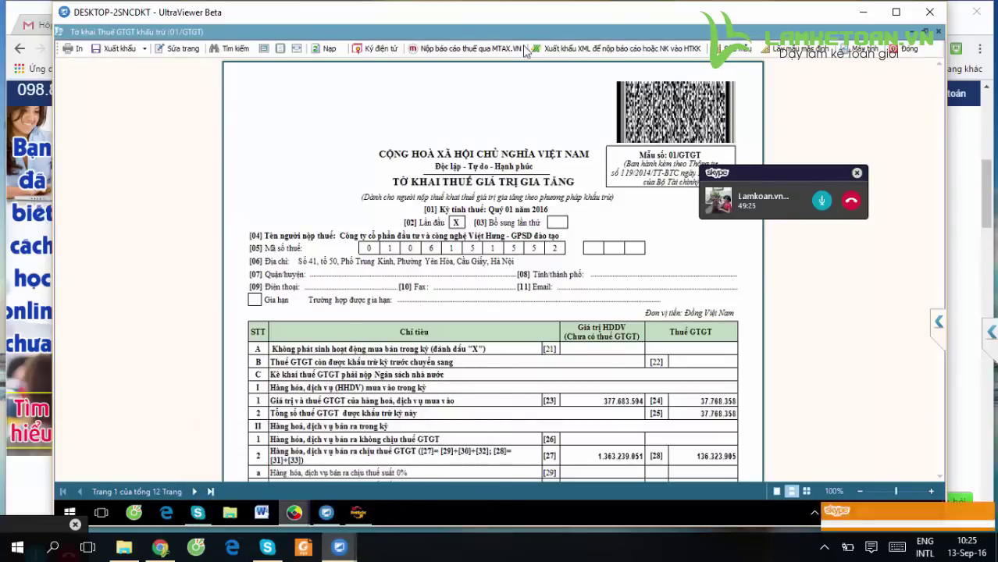
# Try to export the VAT declaration as XML for HTKK, decline setting up the tax authority information, and close the preview and declaration
pyautogui.click(562, 49)
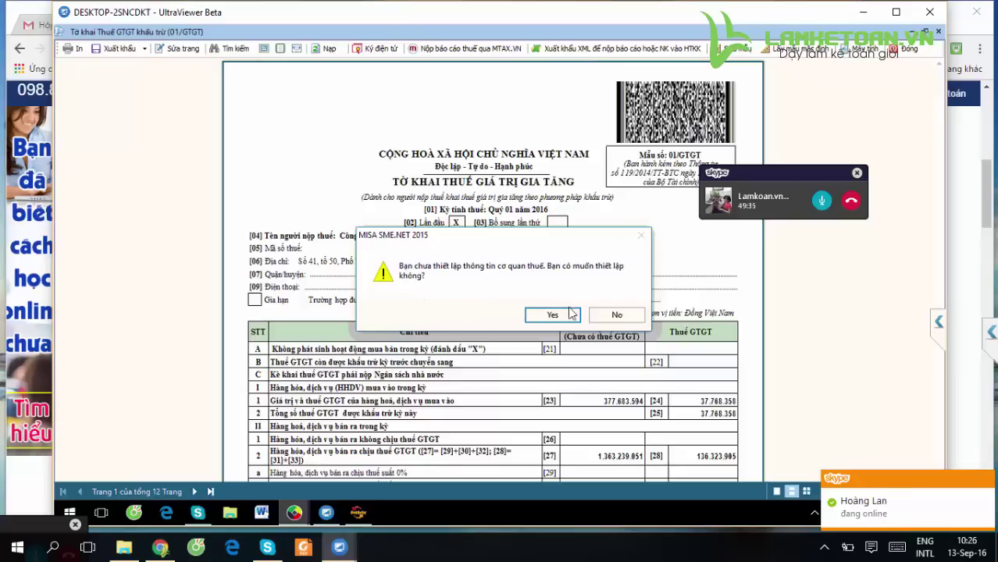
pyautogui.click(614, 316)
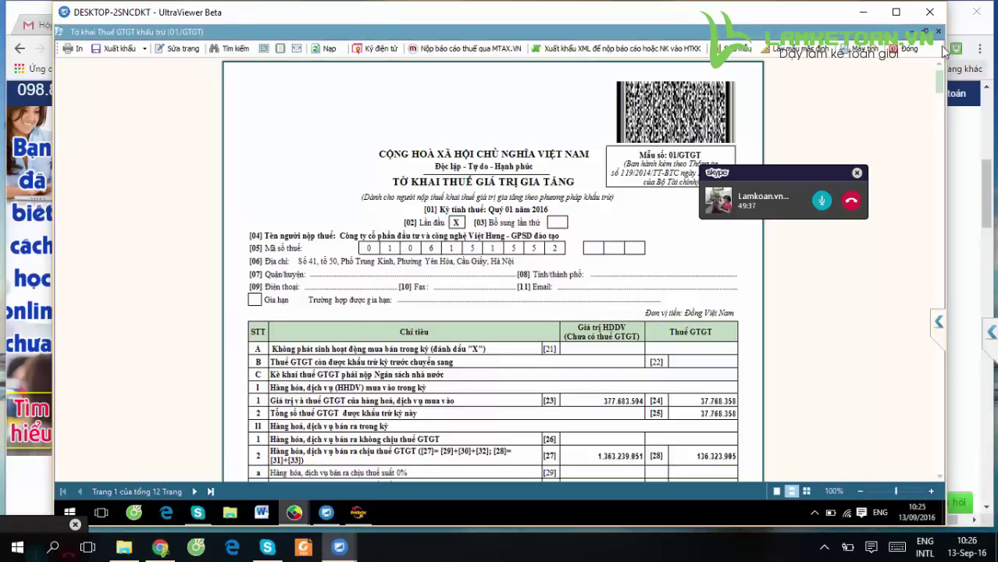
pyautogui.click(908, 50)
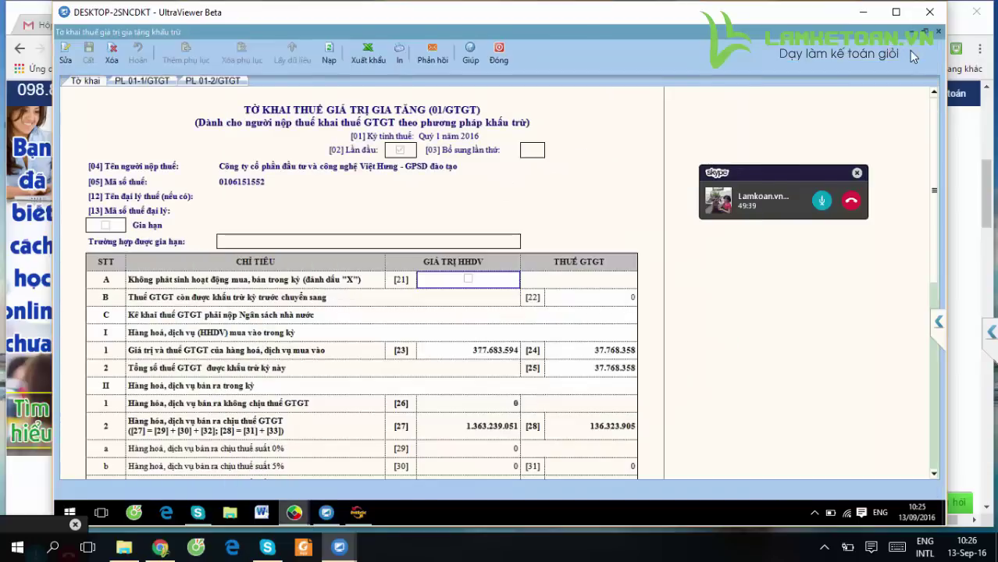
pyautogui.click(498, 53)
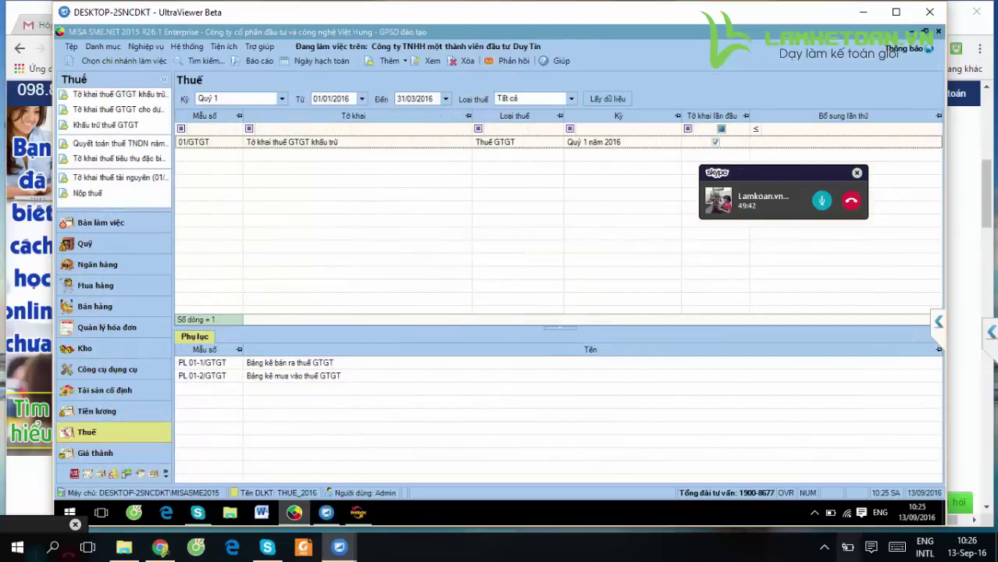
# Open the tax authority information setup and set the department-level tax authority (Cơ quan thuế cấp cục) to Cục Thuế Thành phố Hà Nội
pyautogui.click(136, 49)
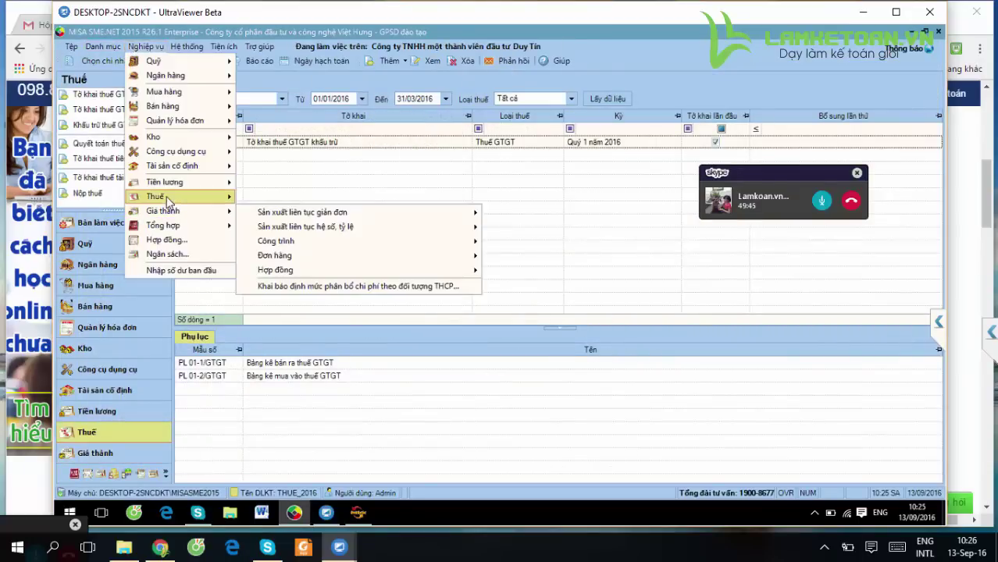
pyautogui.moveTo(156, 197)
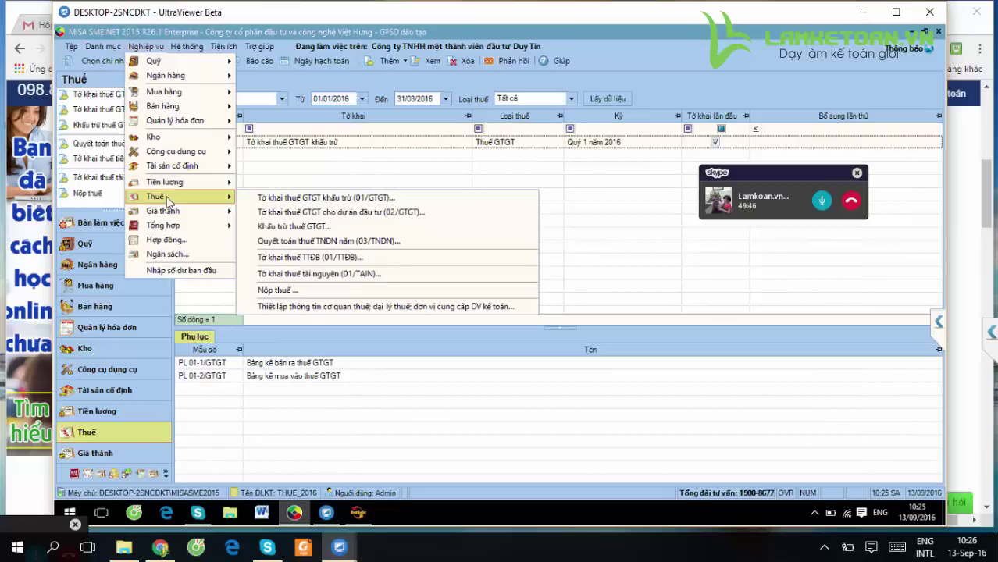
pyautogui.click(315, 306)
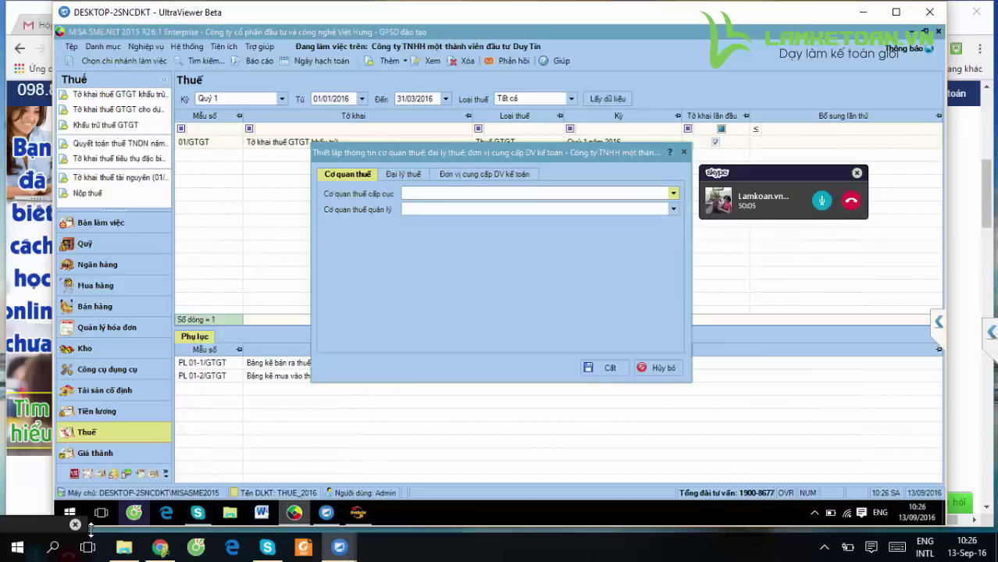
pyautogui.press('F4')
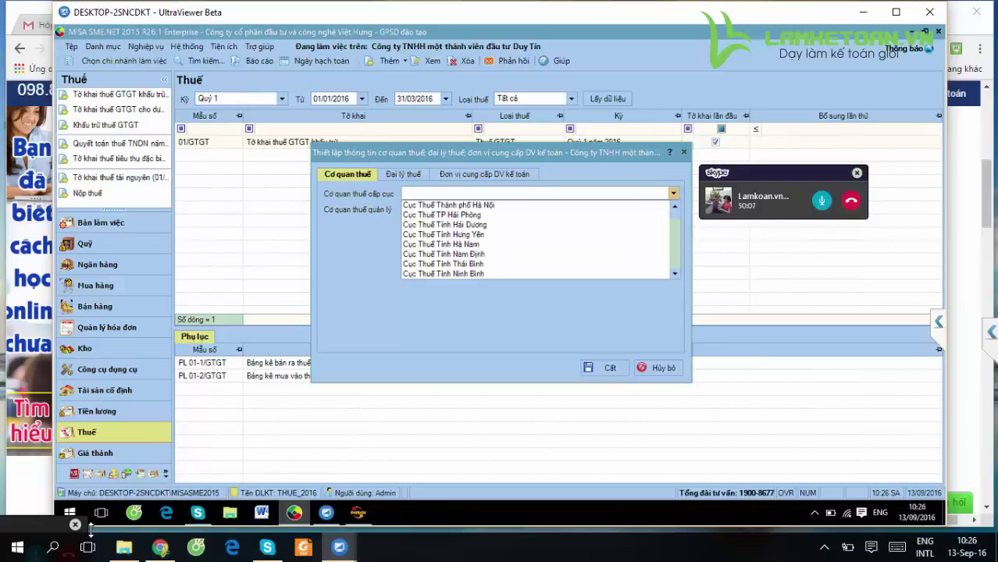
pyautogui.press('Down')
pyautogui.press('Down')
pyautogui.press('Down')
pyautogui.press('Up')
pyautogui.press('Up')
pyautogui.press('Up')
pyautogui.press('Return')
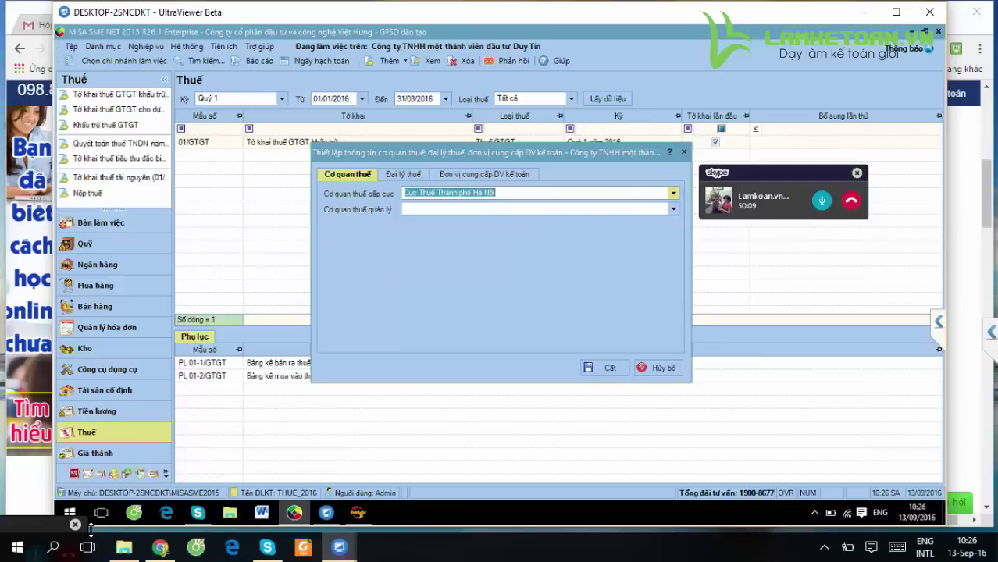
# Set the managing tax authority (Cơ quan thuế quản lý) to Chi cục Thuế Quận Thanh Xuân and save the setup
pyautogui.press('Tab')
pyautogui.press('F4')
pyautogui.press('Down')
pyautogui.press('Down')
pyautogui.press('Down')
pyautogui.press('Down')
pyautogui.press('Down')
pyautogui.press('Down')
pyautogui.press('Down')
pyautogui.press('Down')
pyautogui.press('Down')
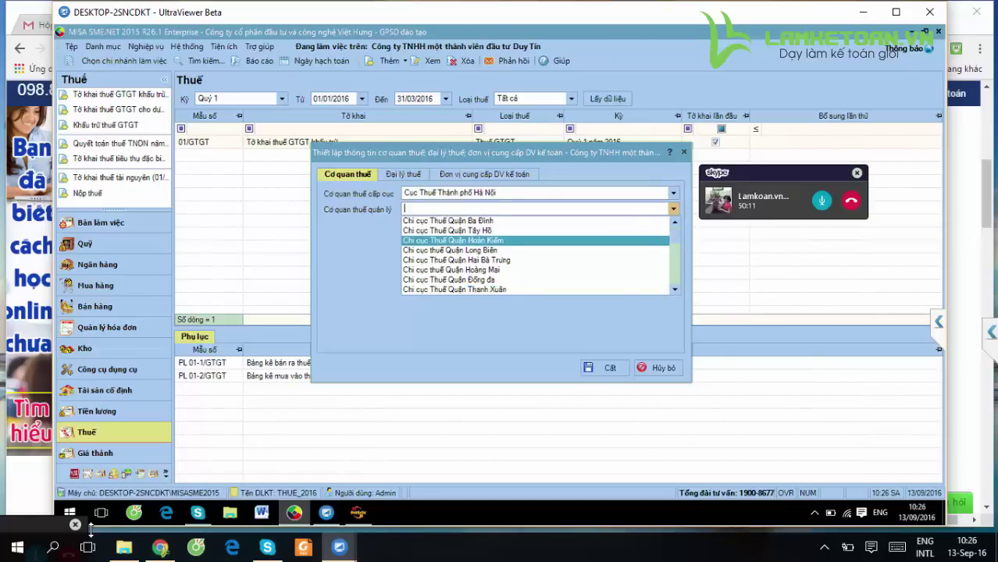
pyautogui.press('Return')
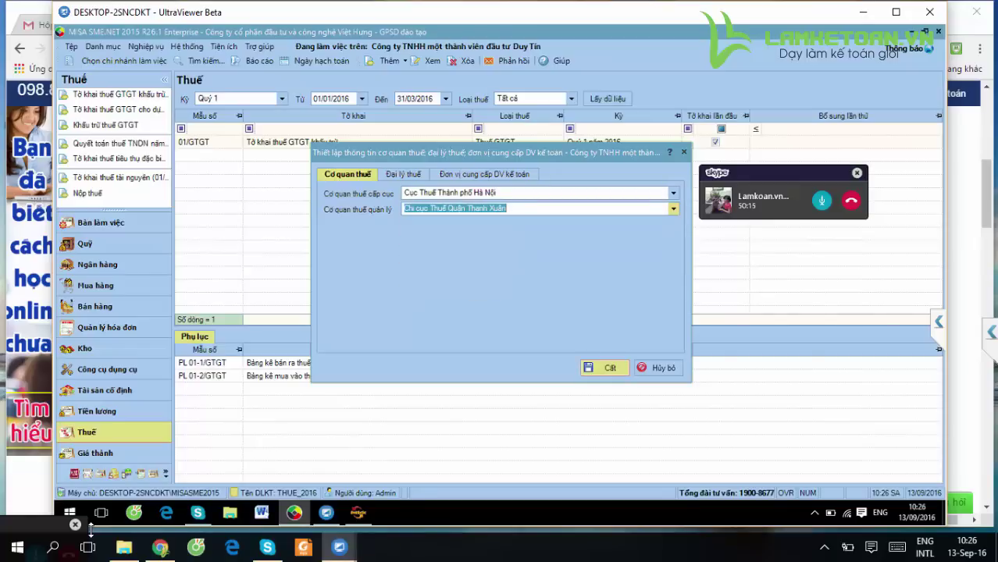
pyautogui.press('Return')
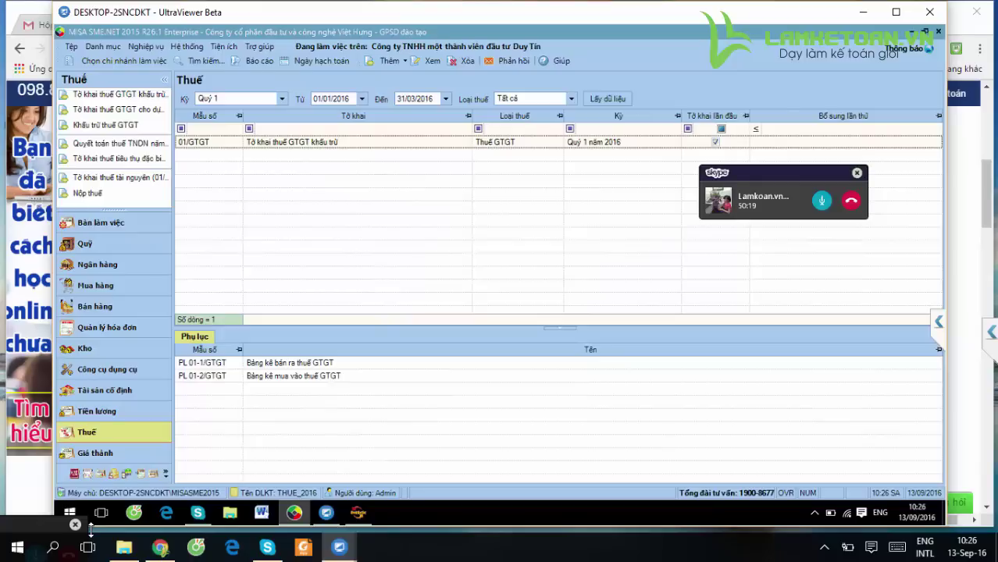
pyautogui.click(146, 46)
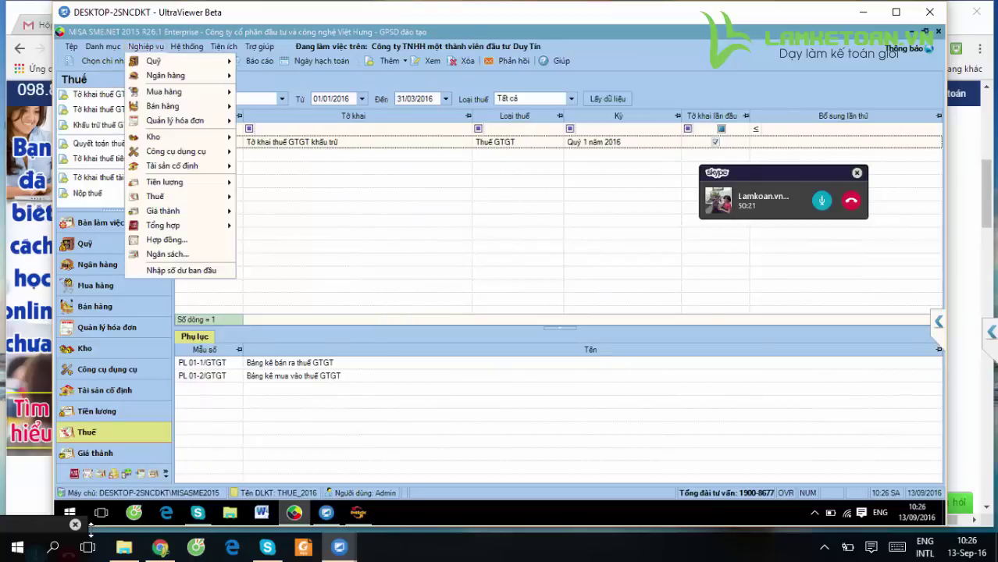
pyautogui.moveTo(154, 196)
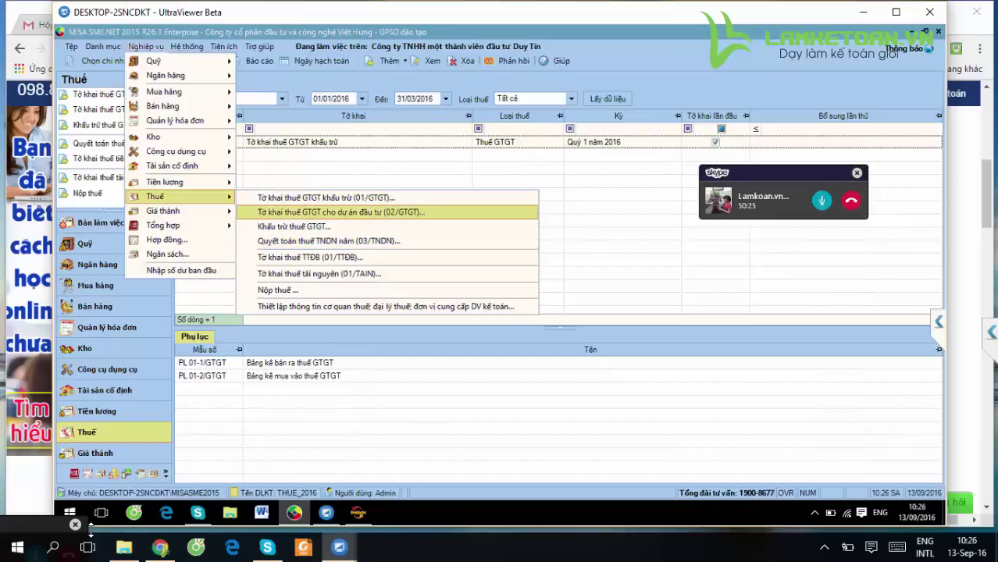
pyautogui.click(326, 198)
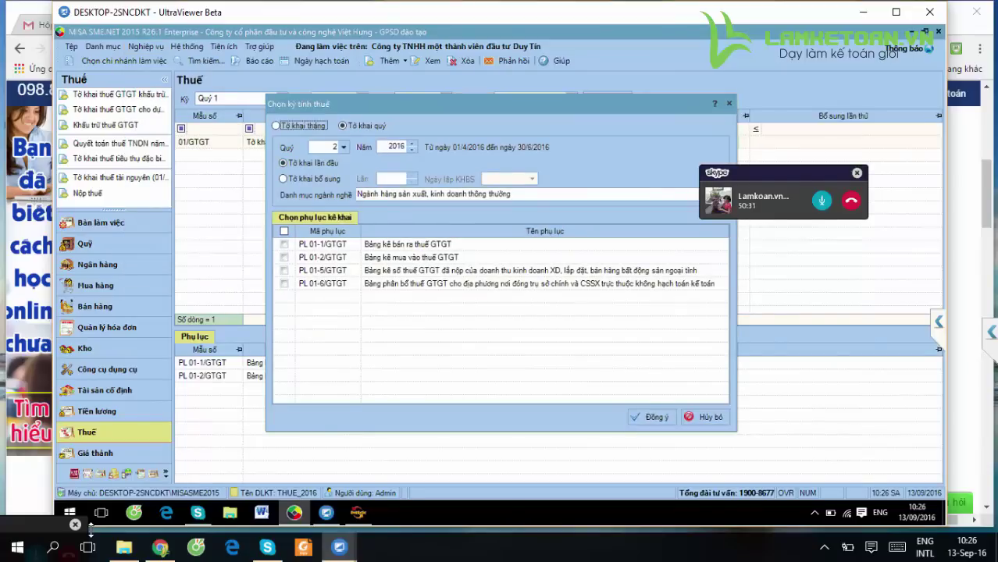
pyautogui.press('Escape')
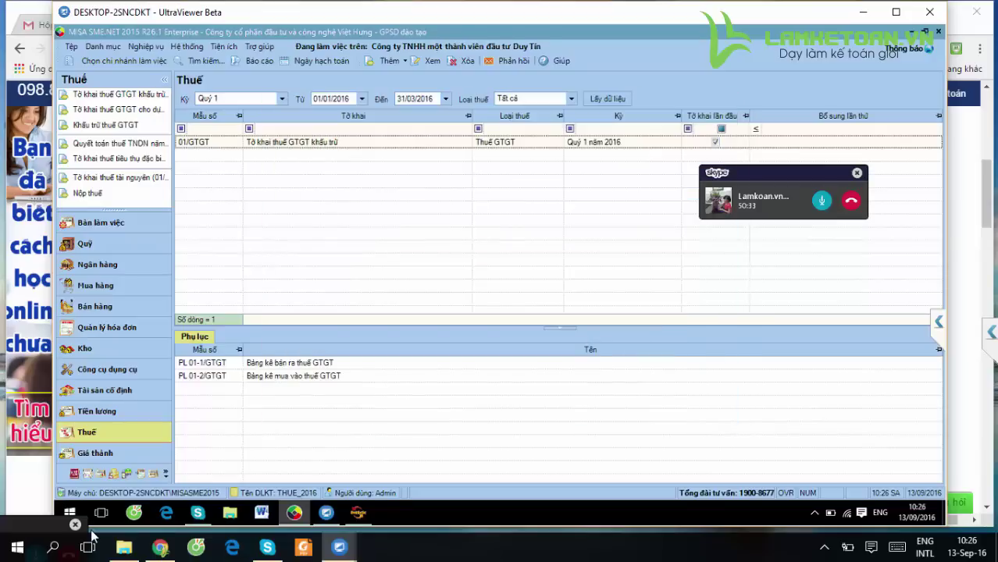